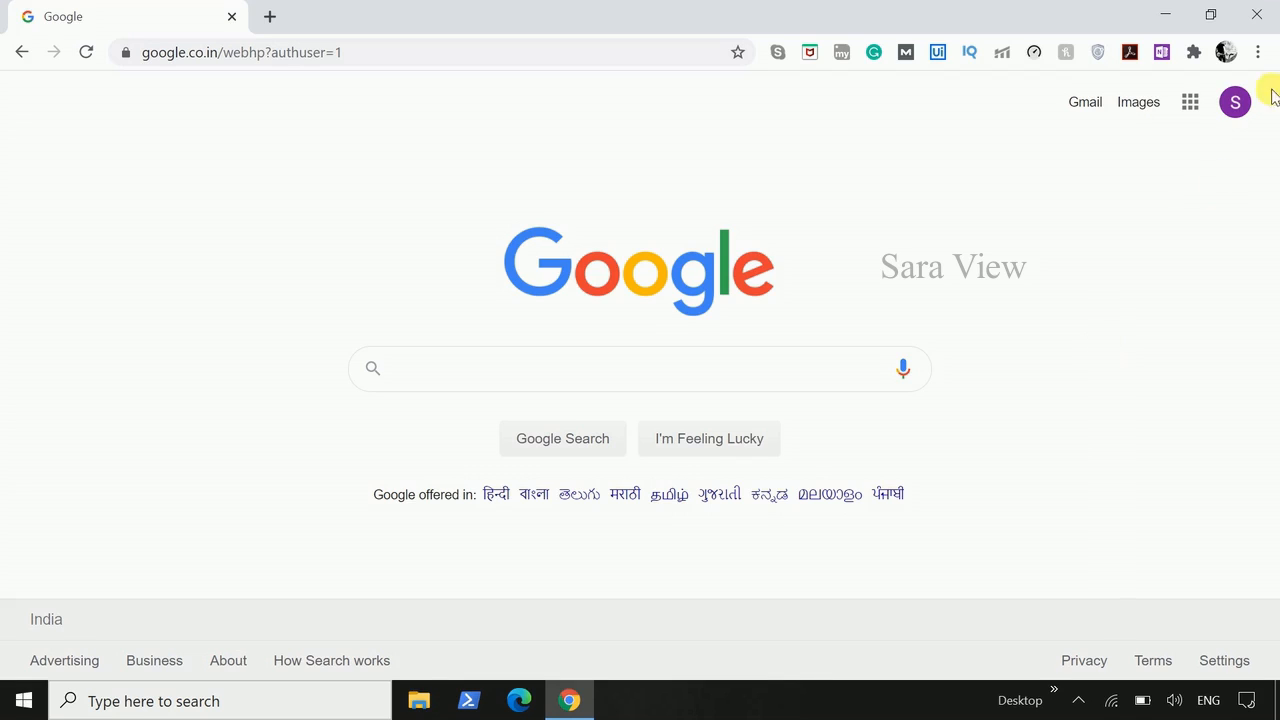
- Open Jamboard from the Google apps list and create a new jam
{"action": "left_click", "coordinate": [1236, 106]}
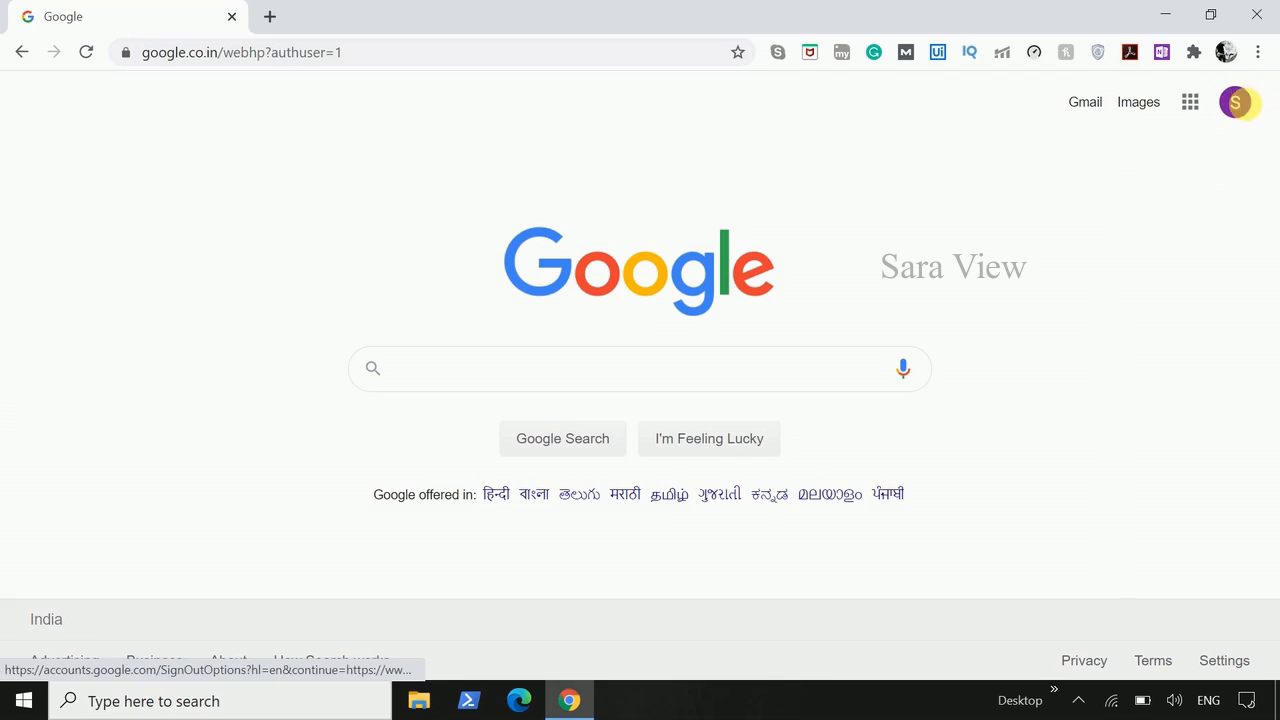
{"action": "left_click", "coordinate": [1192, 106]}
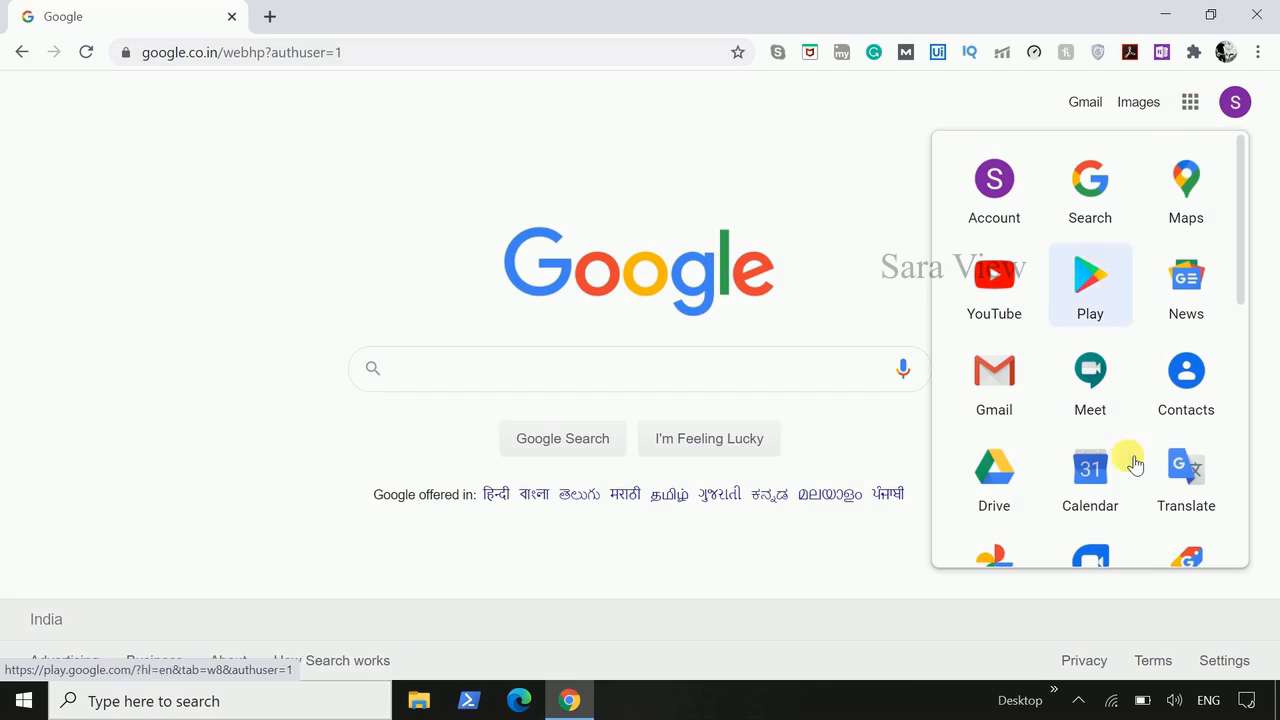
{"action": "scroll", "coordinate": [1134, 457], "scroll_direction": "down", "scroll_amount": 3}
{"action": "scroll", "coordinate": [1134, 460], "scroll_direction": "down", "scroll_amount": 2}
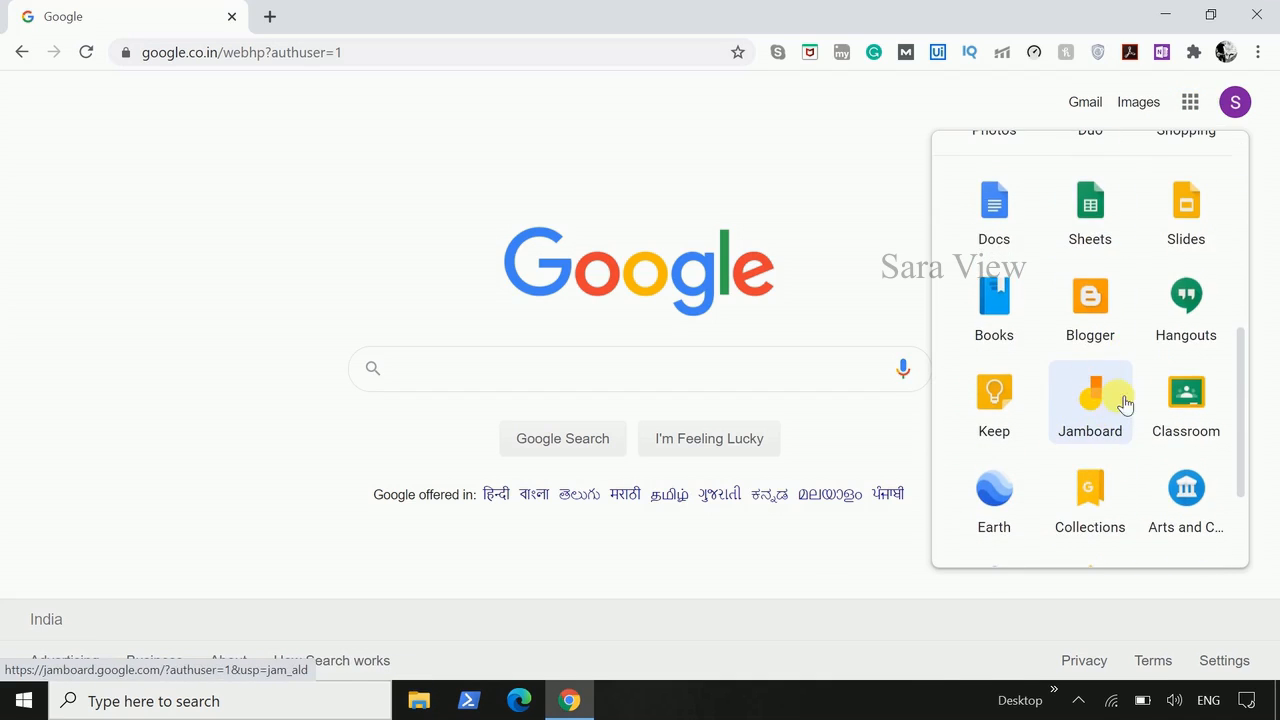
{"action": "left_click", "coordinate": [1096, 416]}
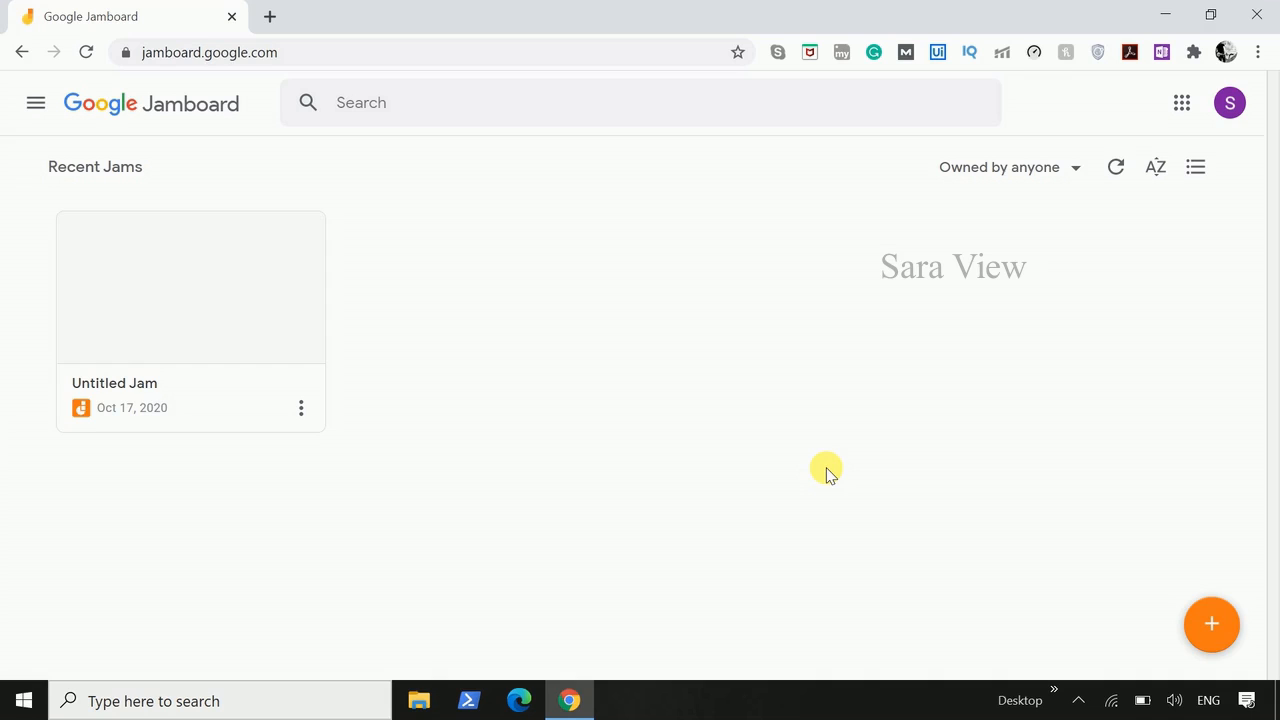
{"action": "left_click", "coordinate": [1213, 629]}
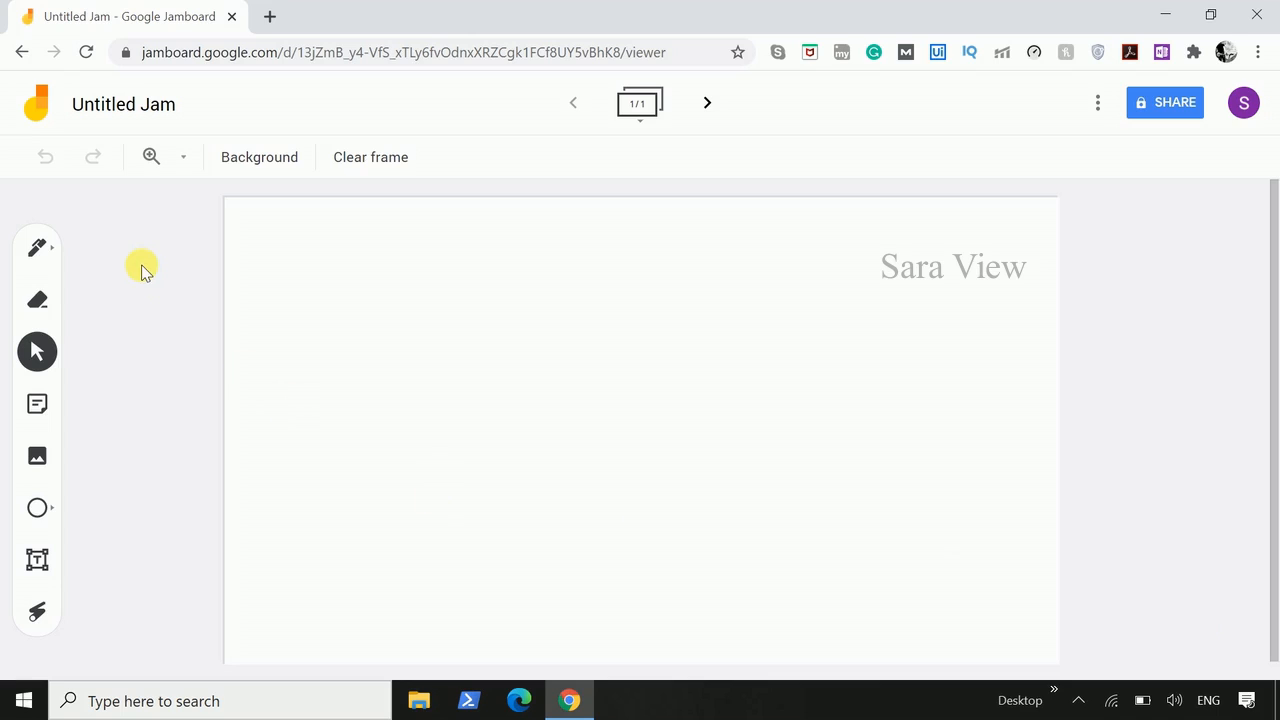
- Draw a freehand zigzag curve in blue with the Pen across the left and middle of the frame
{"action": "left_click", "coordinate": [57, 250]}
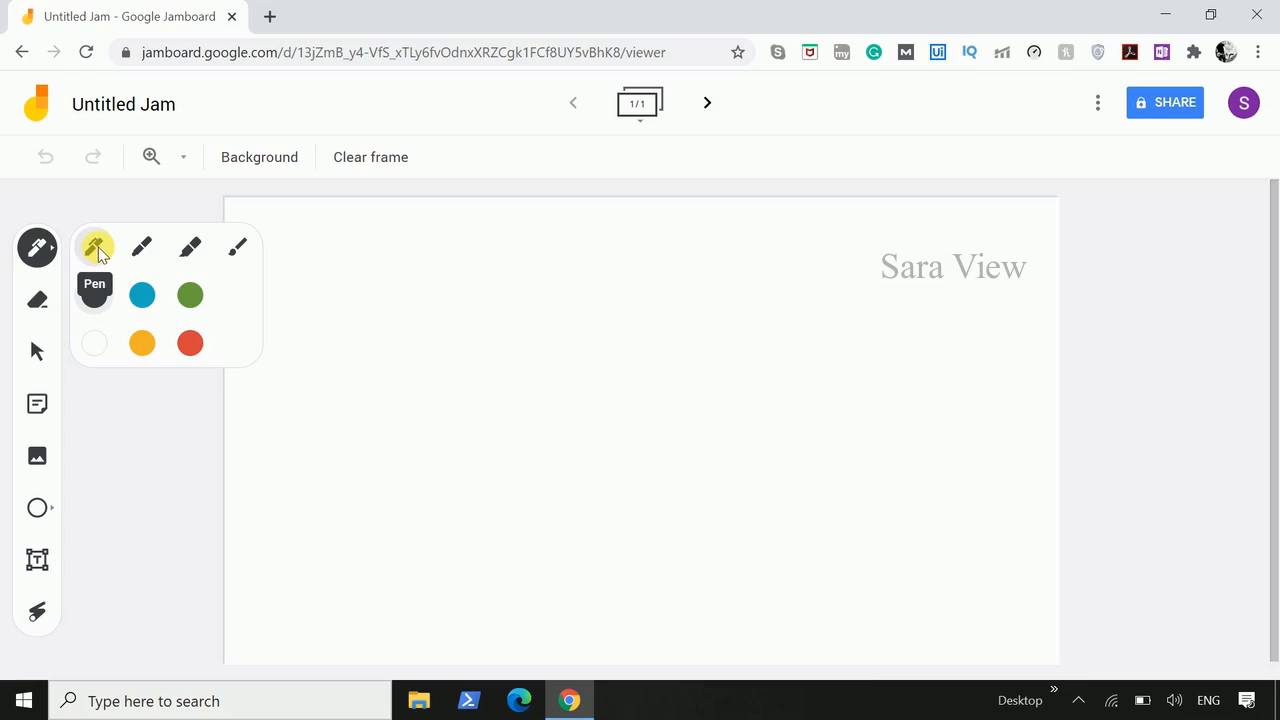
{"action": "left_click", "coordinate": [142, 295]}
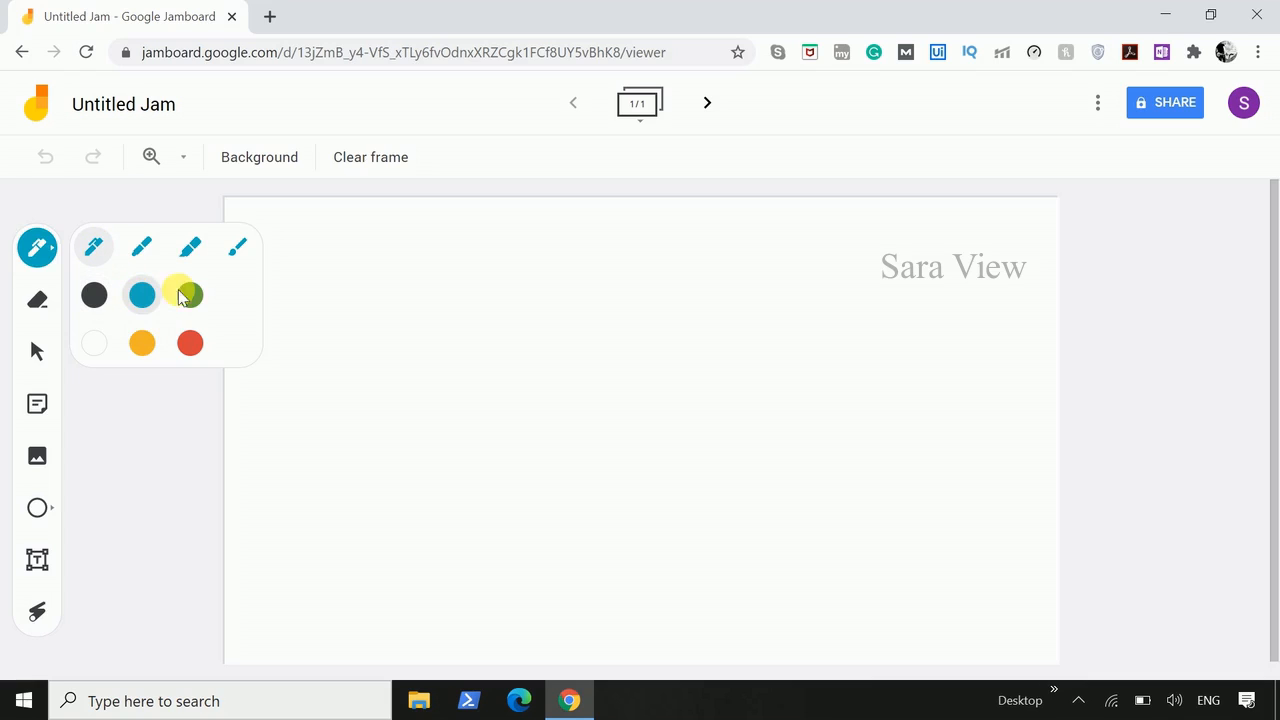
{"action": "mouse_move", "coordinate": [344, 304]}
{"action": "left_mouse_down"}
{"action": "mouse_move", "coordinate": [543, 350]}
{"action": "mouse_move", "coordinate": [394, 418]}
{"action": "mouse_move", "coordinate": [700, 486]}
{"action": "mouse_move", "coordinate": [537, 546]}
{"action": "left_mouse_up"}
- Draw a green Z-shaped stroke with the highlighter to the right of the blue curve
{"action": "left_click", "coordinate": [47, 252]}
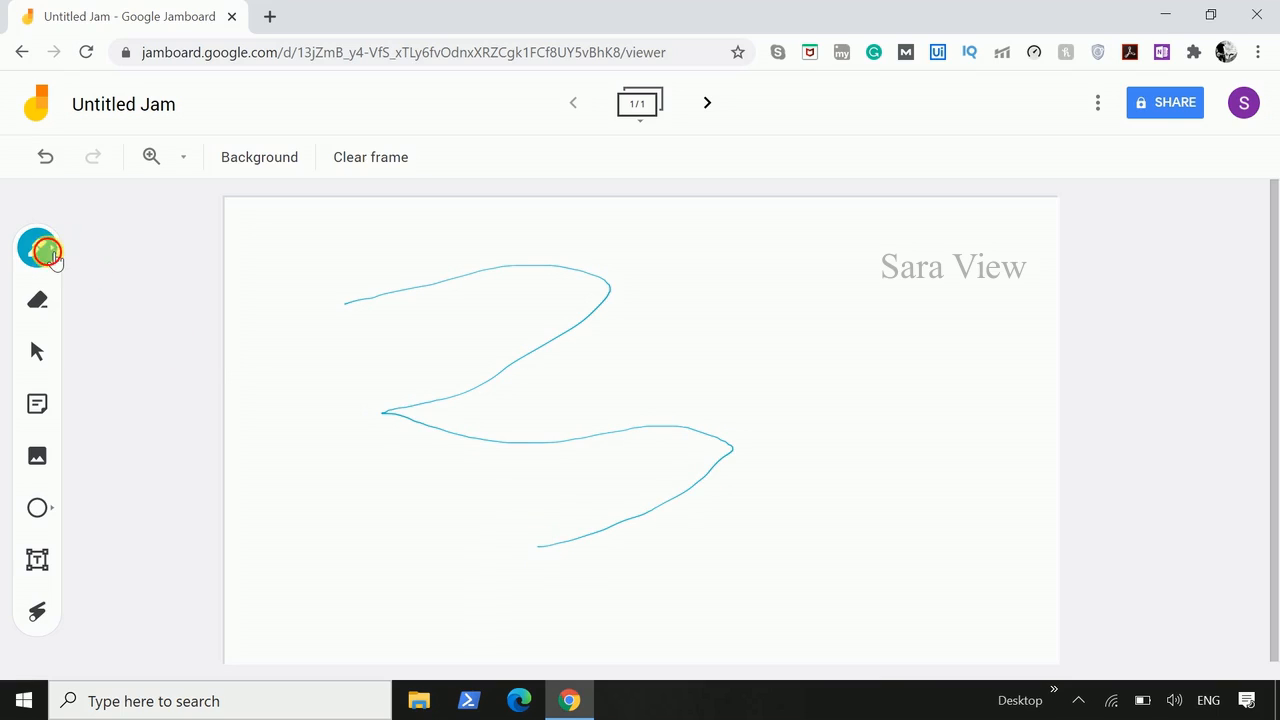
{"action": "left_click", "coordinate": [188, 250]}
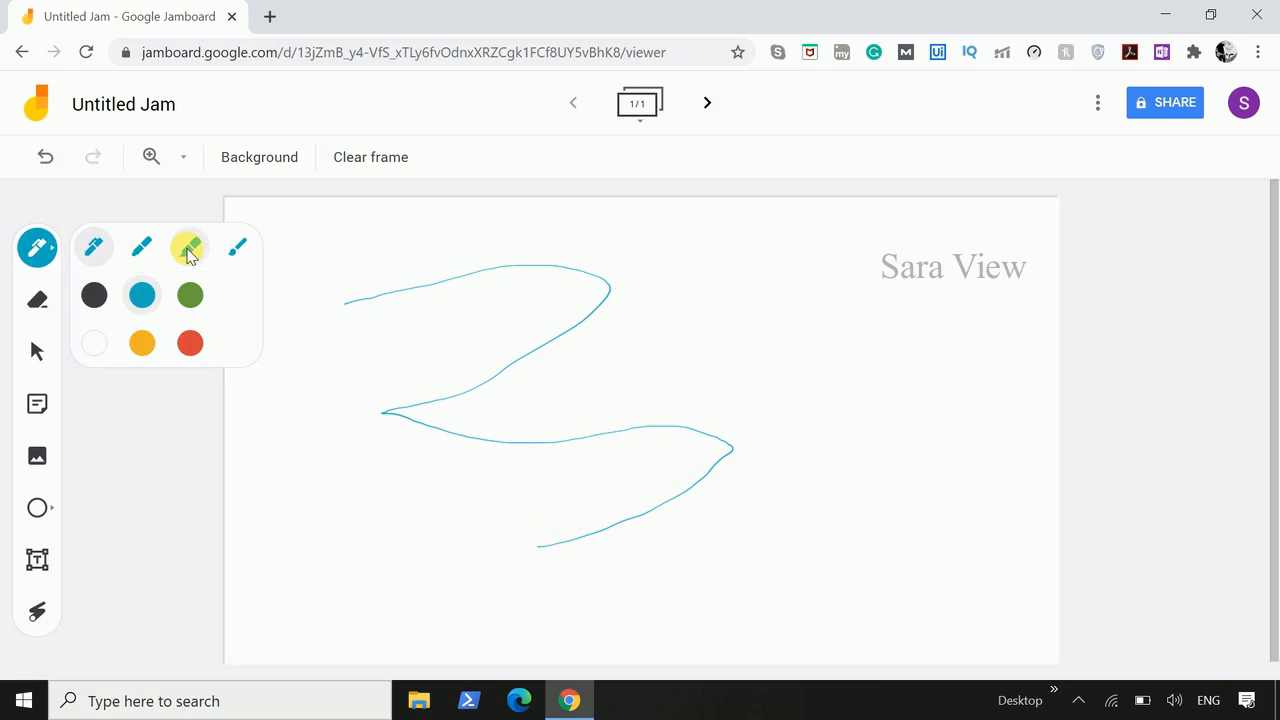
{"action": "left_click", "coordinate": [190, 295]}
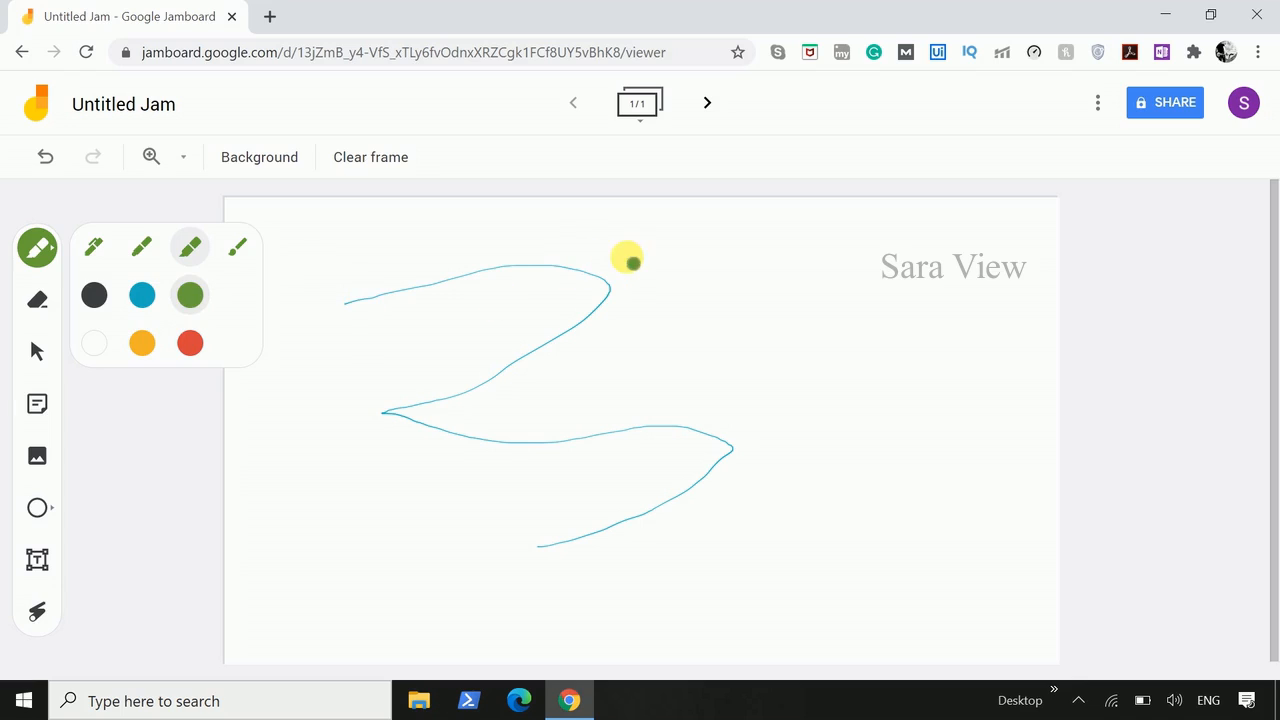
{"action": "mouse_move", "coordinate": [630, 259]}
{"action": "left_mouse_down"}
{"action": "mouse_move", "coordinate": [777, 283]}
{"action": "mouse_move", "coordinate": [666, 351]}
{"action": "mouse_move", "coordinate": [857, 401]}
{"action": "left_mouse_up"}
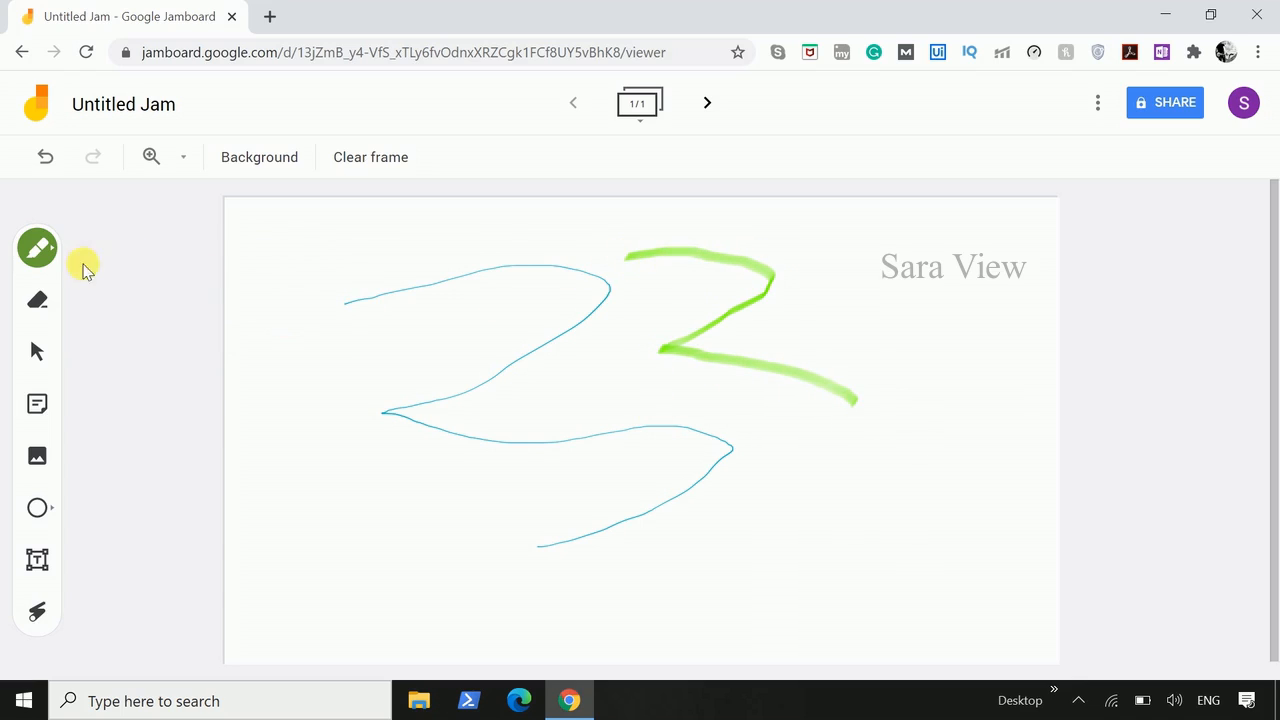
- Paint a green zigzag stroke with the brush over the left part of the blue curve
{"action": "left_click", "coordinate": [52, 251]}
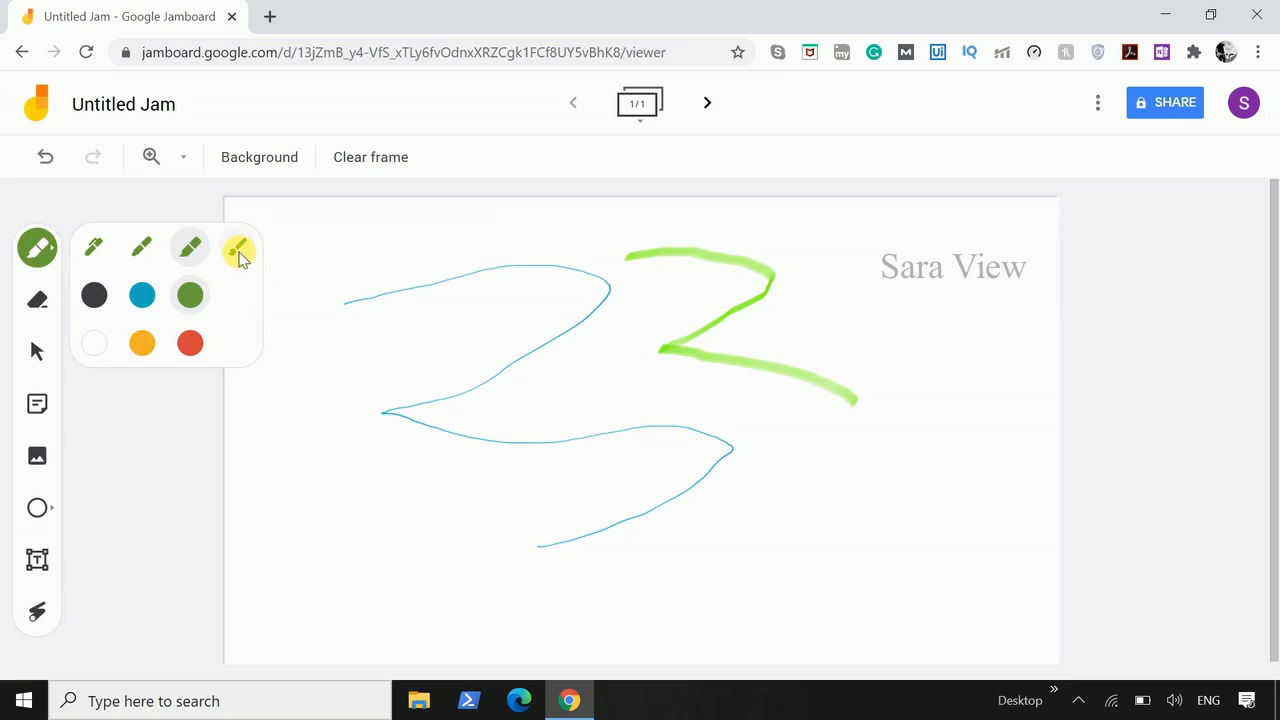
{"action": "left_click", "coordinate": [238, 254]}
{"action": "mouse_move", "coordinate": [340, 266]}
{"action": "left_mouse_down"}
{"action": "mouse_move", "coordinate": [408, 300]}
{"action": "mouse_move", "coordinate": [345, 395]}
{"action": "left_mouse_up"}
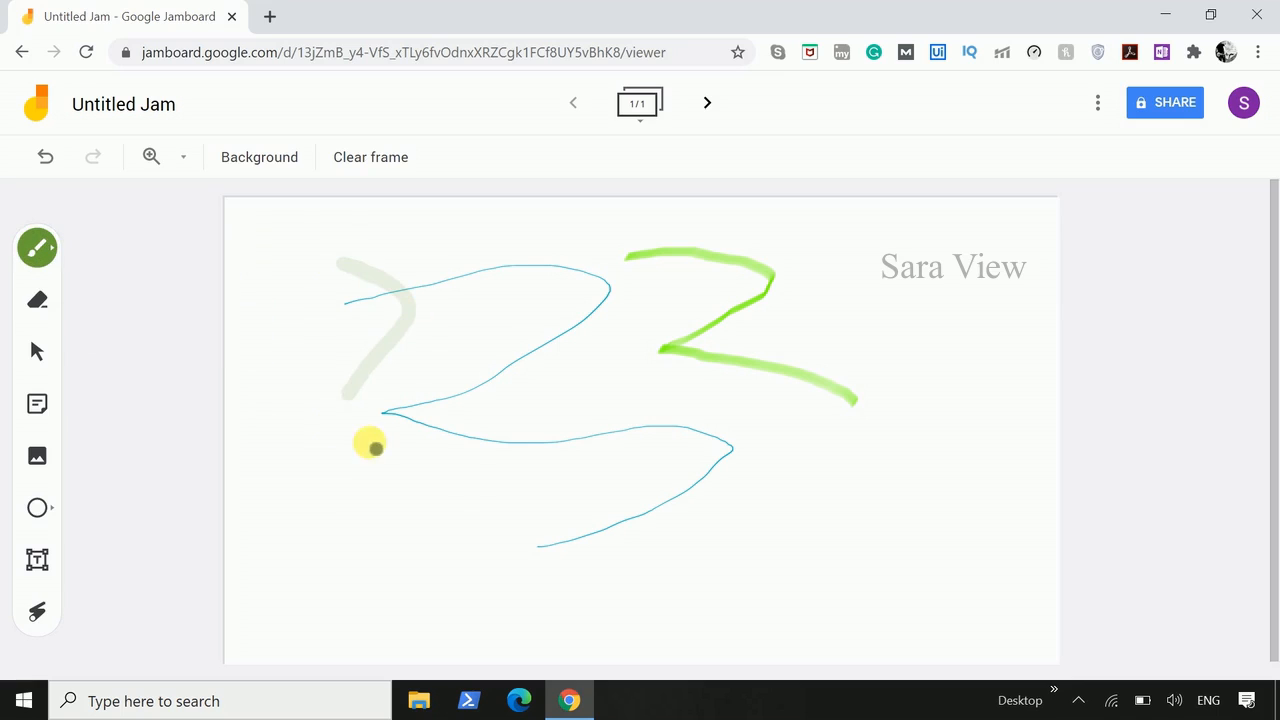
{"action": "left_click_drag", "start_coordinate": [370, 447], "coordinate": [531, 520]}
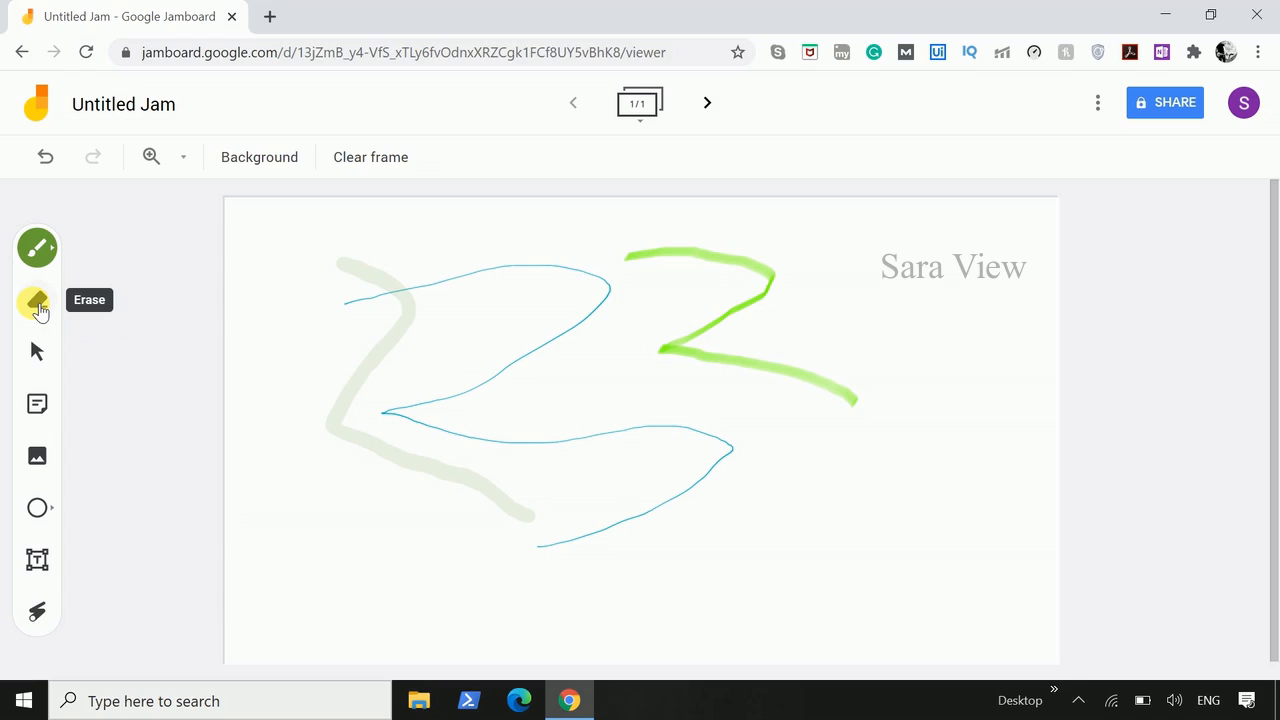
- Erase along the green brush stroke and clear the whole frame
{"action": "left_click", "coordinate": [37, 302]}
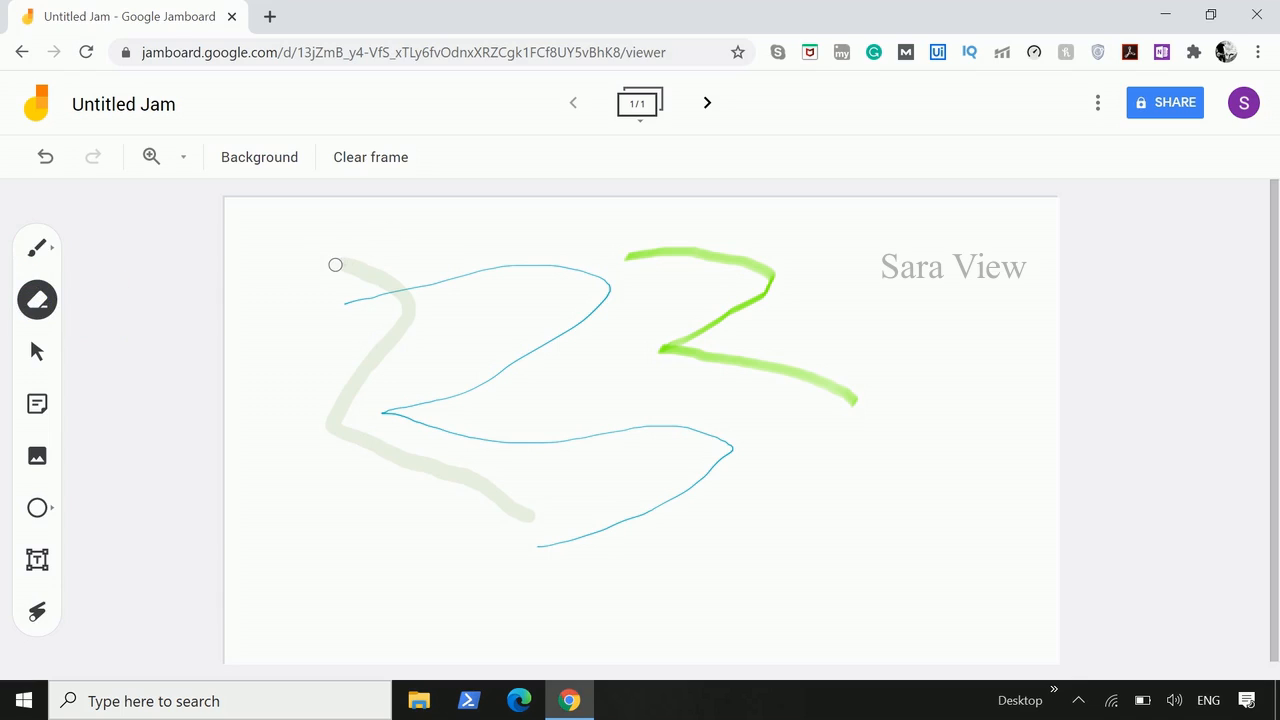
{"action": "mouse_move", "coordinate": [335, 265]}
{"action": "left_mouse_down"}
{"action": "mouse_move", "coordinate": [394, 289]}
{"action": "mouse_move", "coordinate": [366, 383]}
{"action": "mouse_move", "coordinate": [306, 471]}
{"action": "mouse_move", "coordinate": [473, 476]}
{"action": "mouse_move", "coordinate": [350, 438]}
{"action": "mouse_move", "coordinate": [509, 507]}
{"action": "left_mouse_up"}
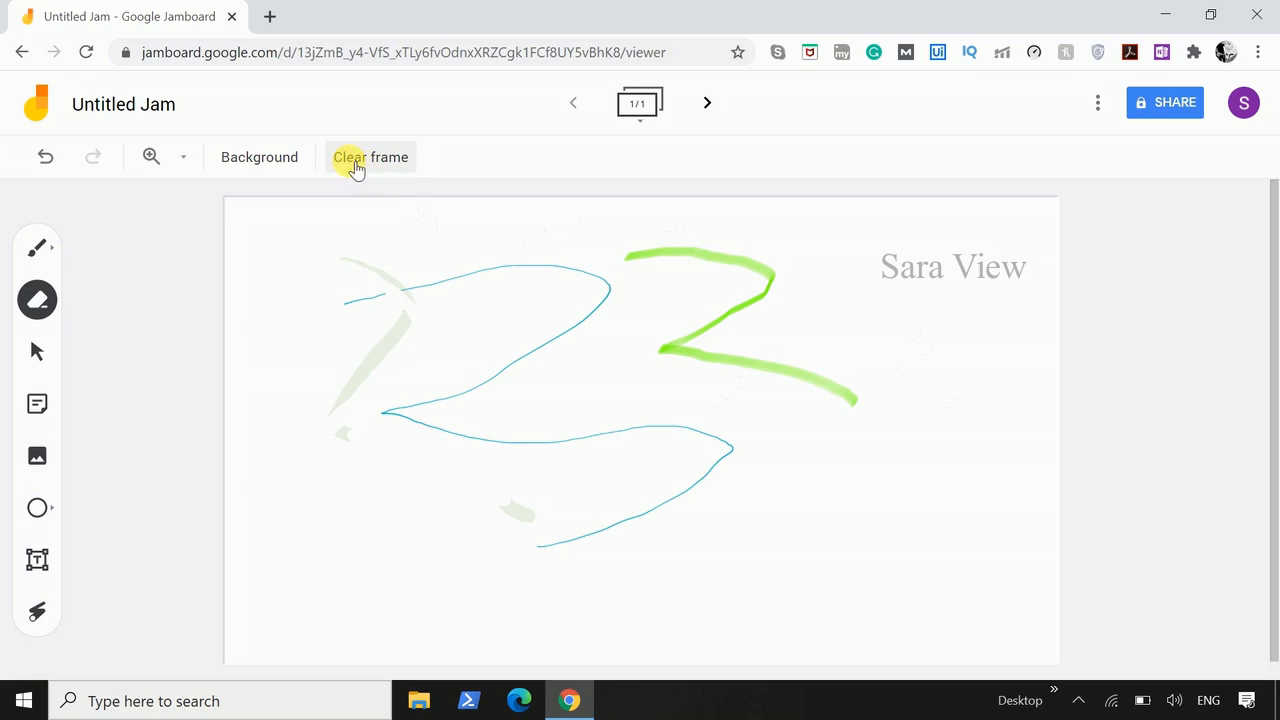
{"action": "left_click", "coordinate": [374, 160]}
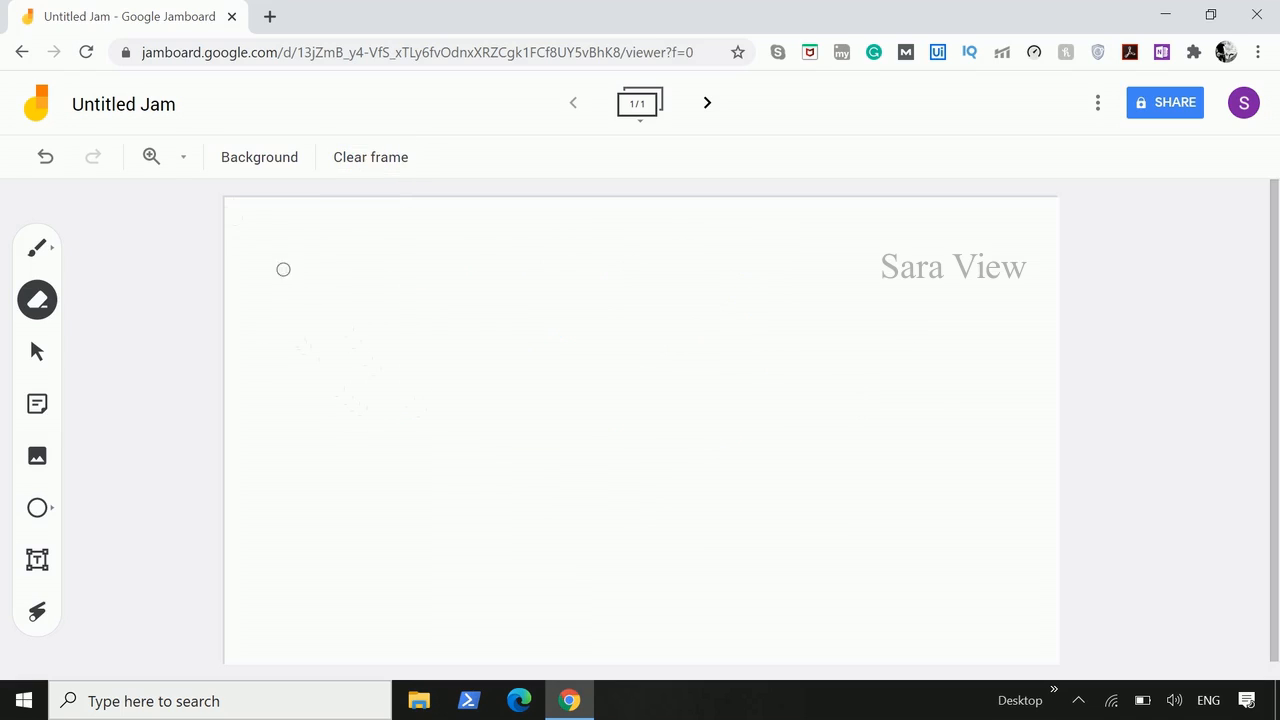
- Rename the jam to "sara view"
{"action": "left_click", "coordinate": [123, 106]}
{"action": "triple_click", "coordinate": [574, 400]}
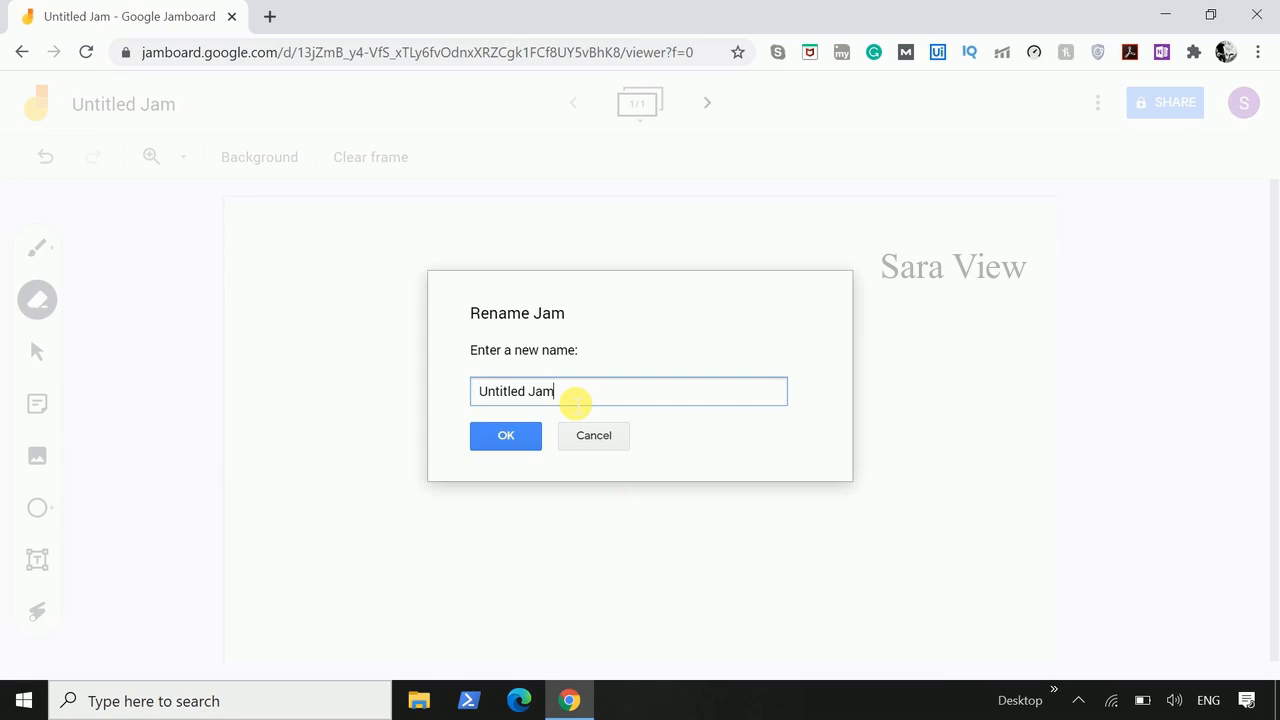
{"action": "type", "text": "sara view"}
{"action": "left_click", "coordinate": [510, 437]}
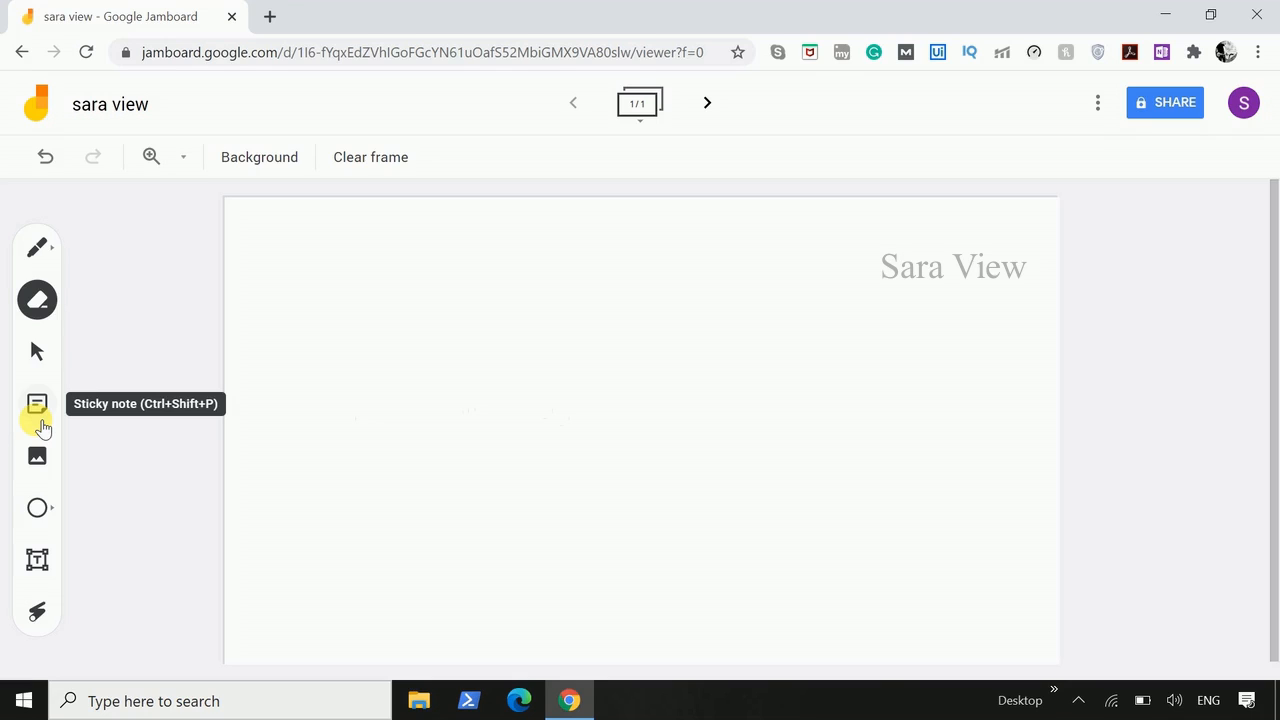
- Add a blue sticky note reading "hi welcome" and dismiss the blank note that follows
{"action": "left_click", "coordinate": [44, 411]}
{"action": "left_click", "coordinate": [44, 410]}
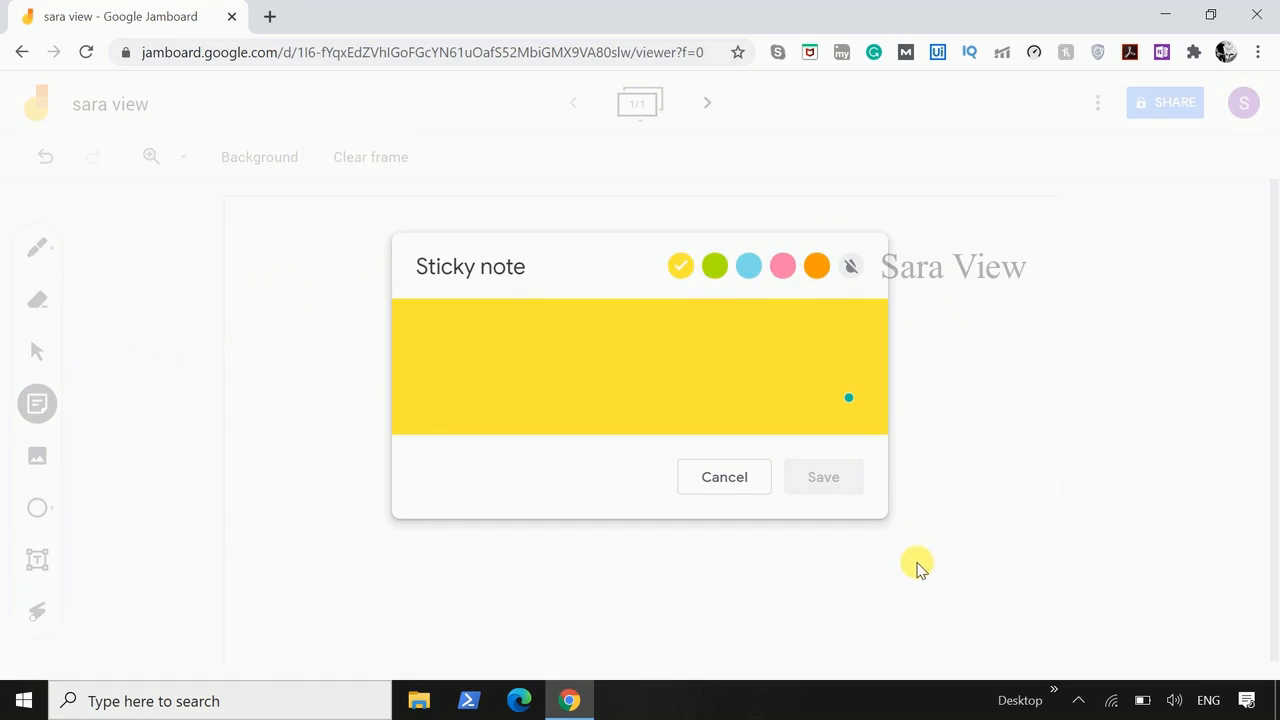
{"action": "type", "text": "hi welcome"}
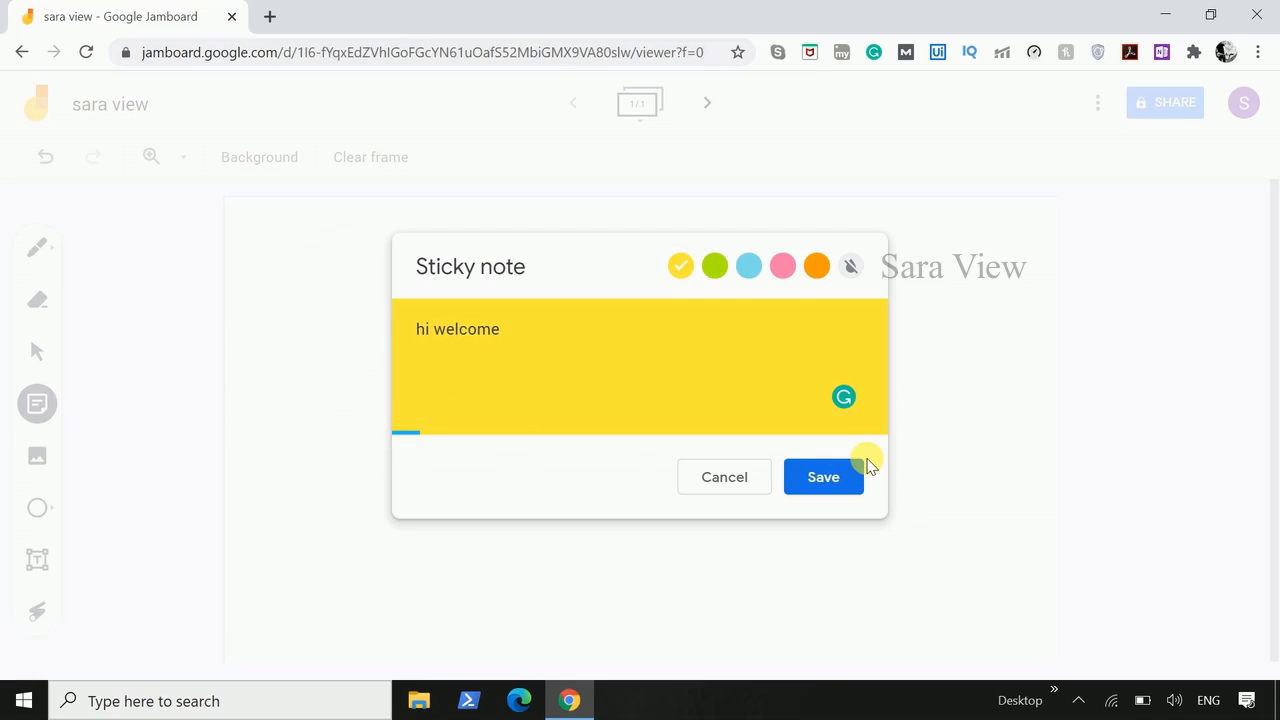
{"action": "left_click", "coordinate": [714, 265]}
{"action": "left_click", "coordinate": [750, 266]}
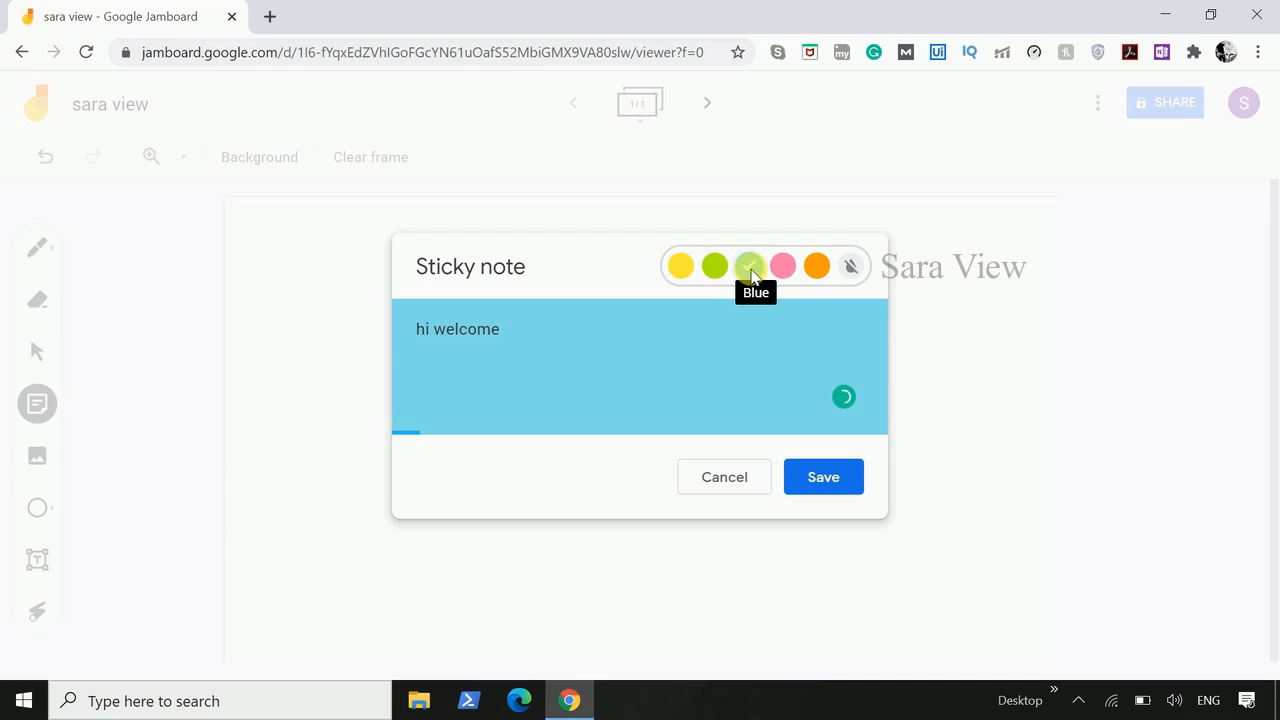
{"action": "left_click", "coordinate": [820, 476]}
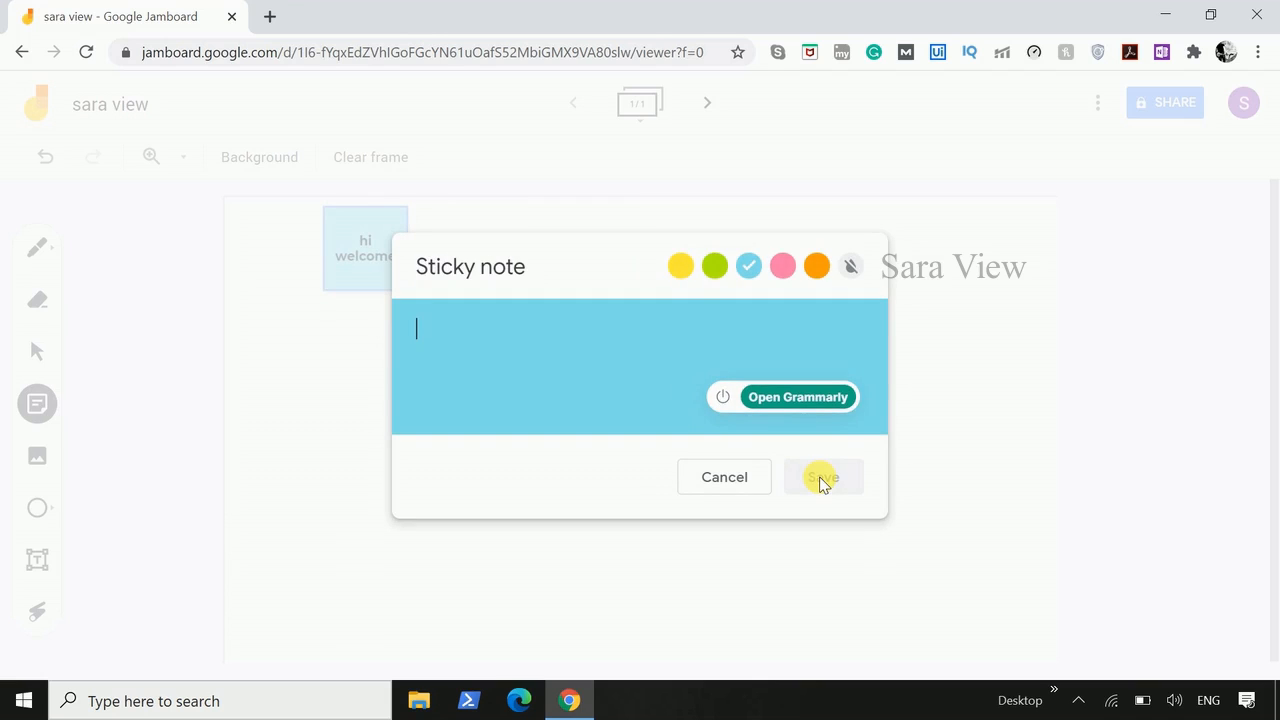
{"action": "left_click", "coordinate": [978, 431]}
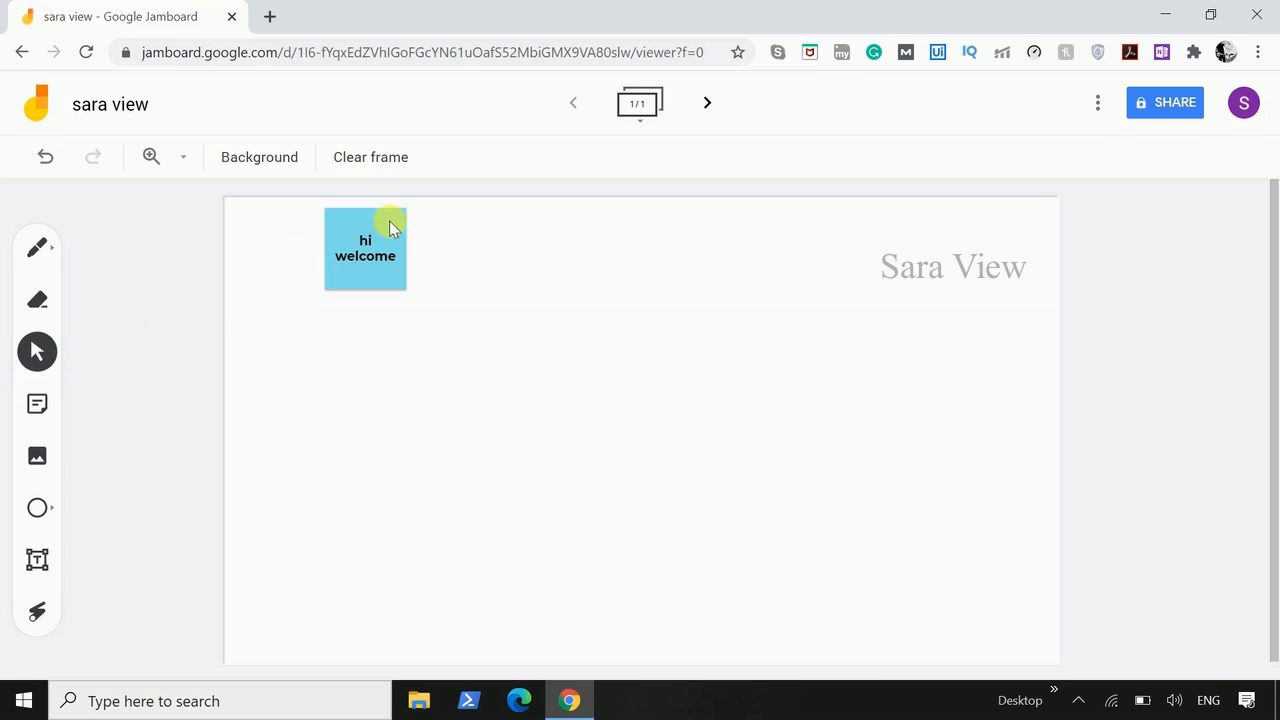
- Move the "hi welcome" sticky note down to the left-middle of the frame and try to duplicate it
{"action": "left_click", "coordinate": [360, 257]}
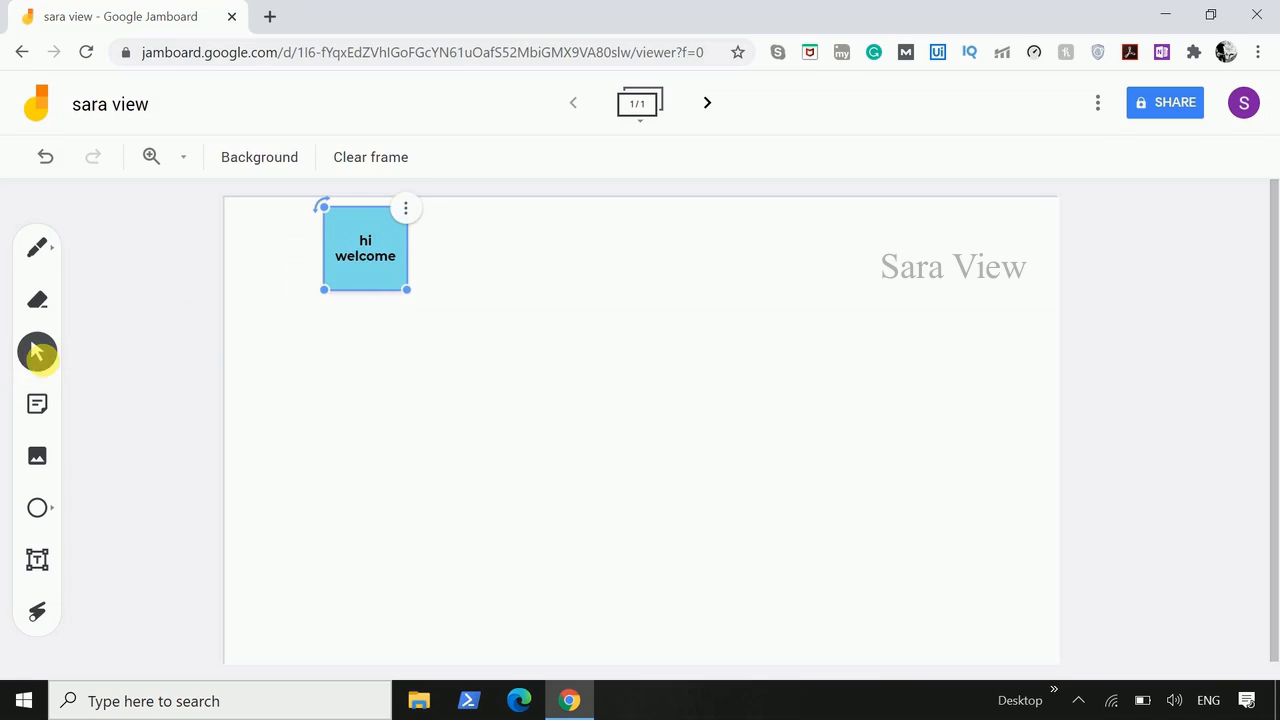
{"action": "left_click_drag", "start_coordinate": [351, 249], "coordinate": [407, 267]}
{"action": "left_click_drag", "start_coordinate": [644, 380], "coordinate": [400, 410]}
{"action": "left_click", "coordinate": [439, 377]}
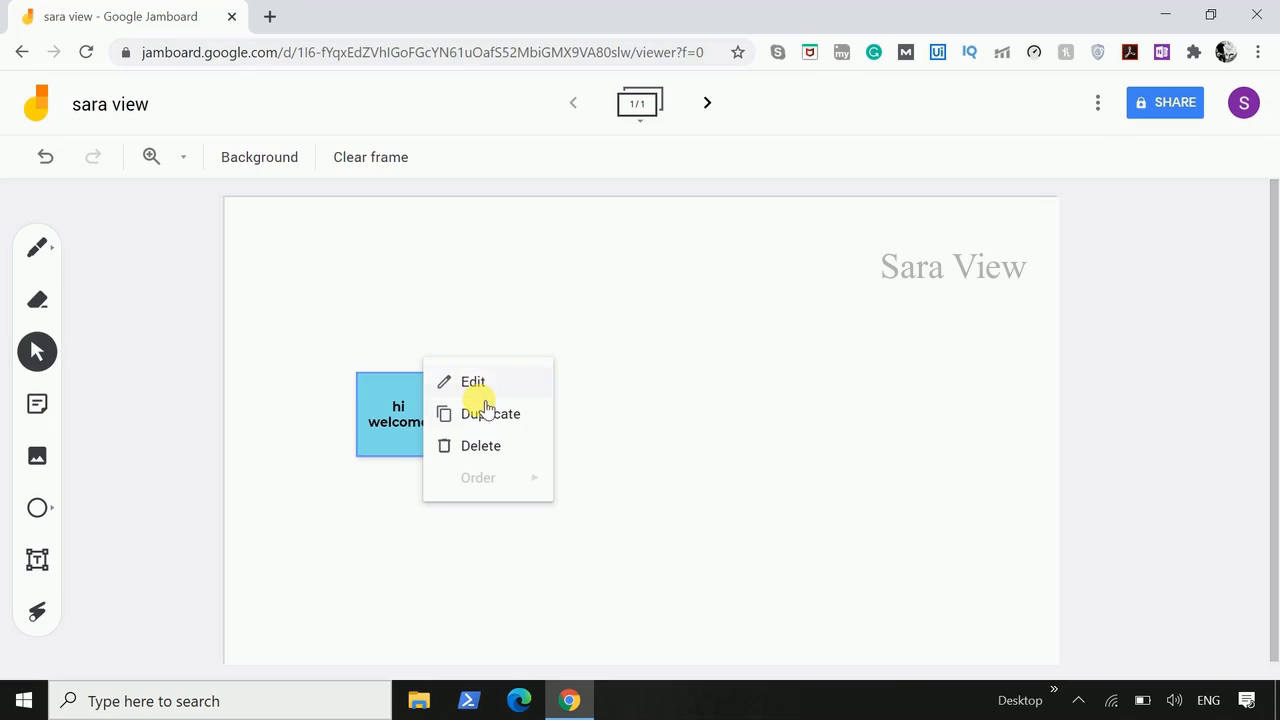
{"action": "left_click", "coordinate": [480, 415]}
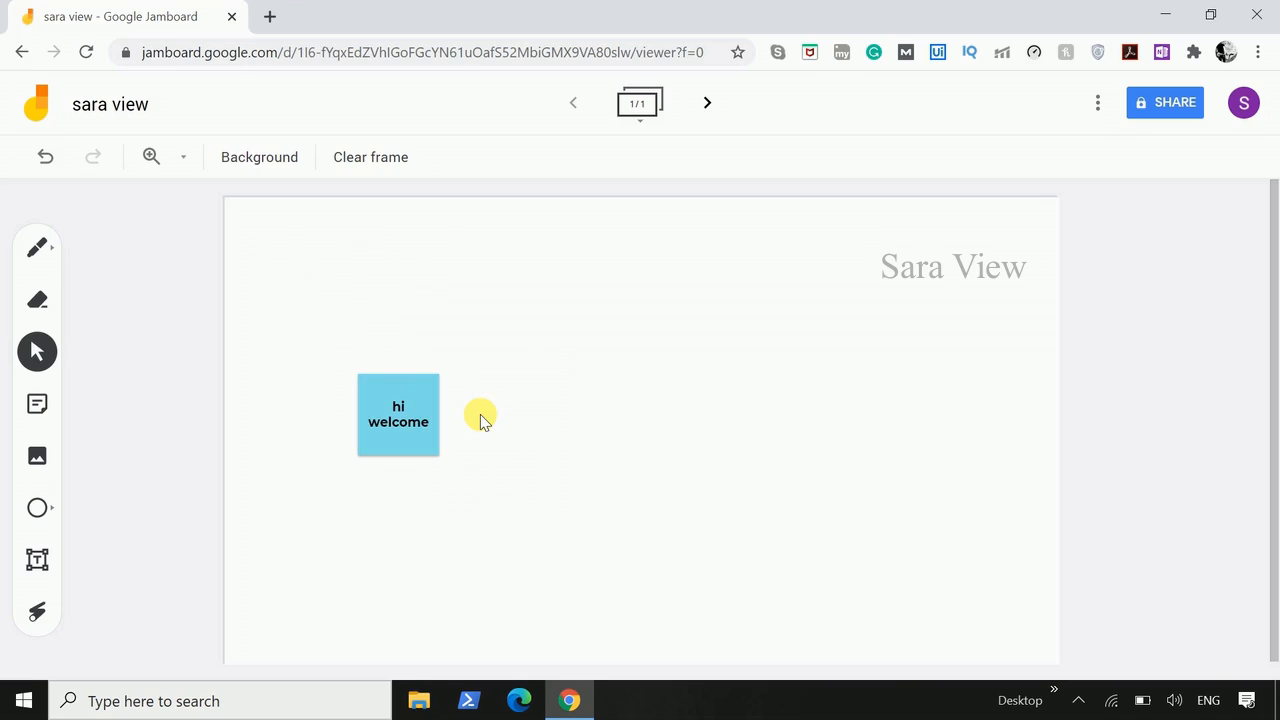
- Tilt the "hi welcome" note slightly counterclockwise and enlarge it to about three times its size, placed left of the frame's centre
{"action": "left_click", "coordinate": [380, 408]}
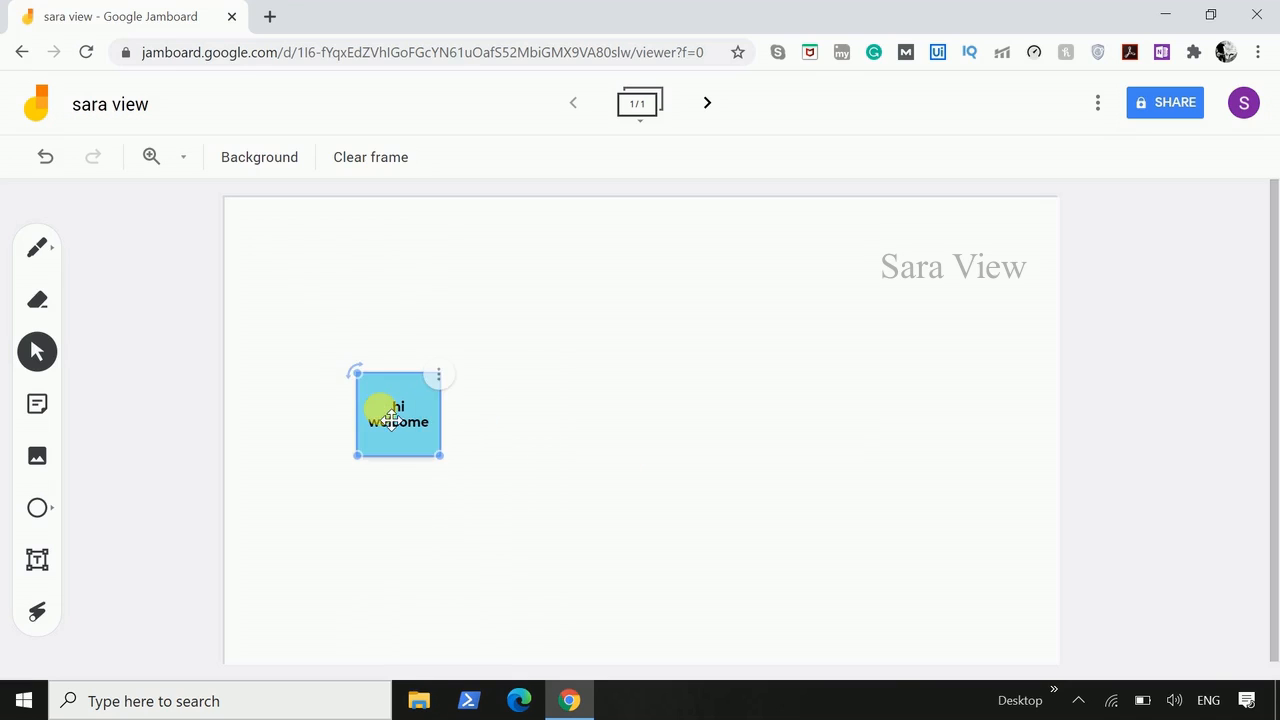
{"action": "left_click_drag", "start_coordinate": [357, 374], "coordinate": [323, 357]}
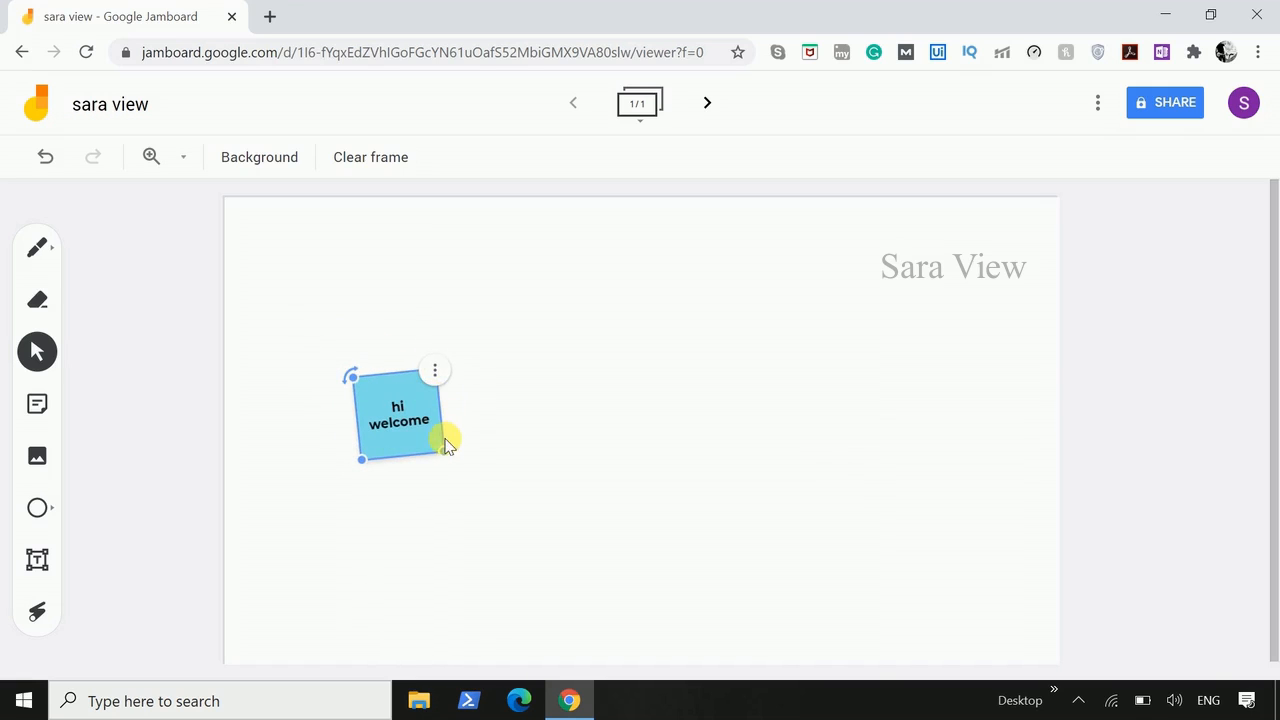
{"action": "left_click_drag", "start_coordinate": [446, 455], "coordinate": [663, 587]}
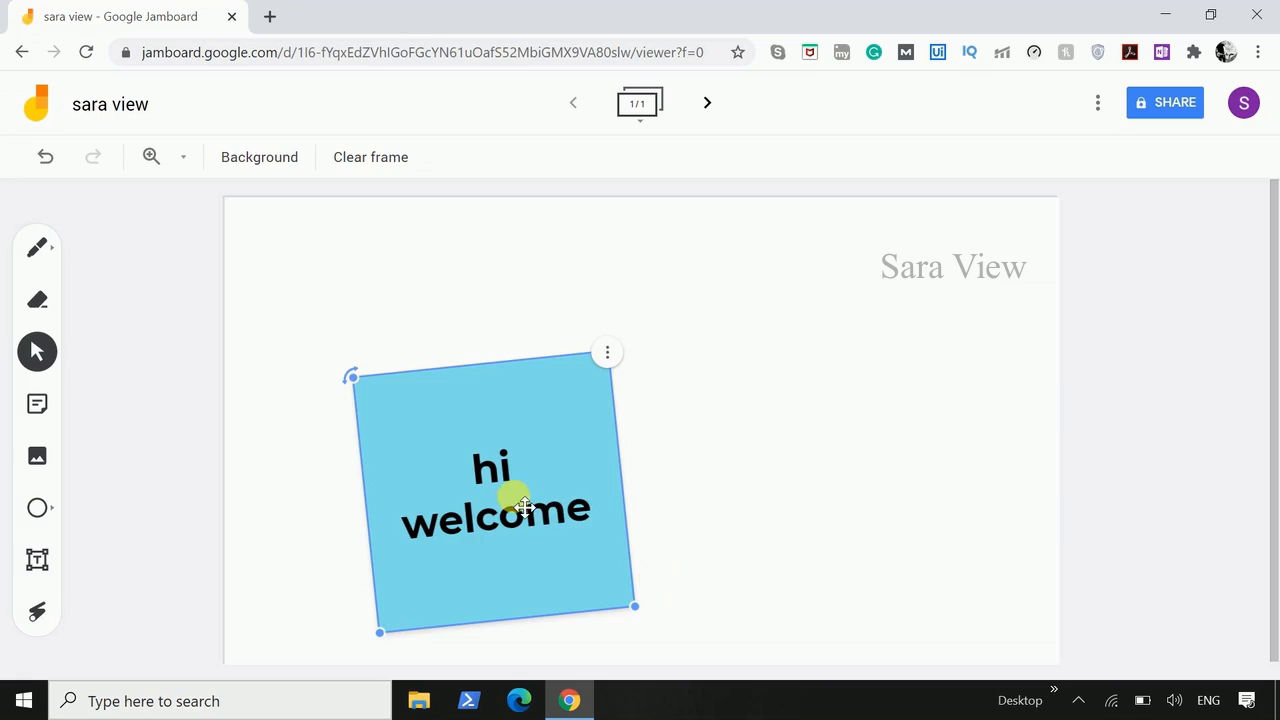
{"action": "left_click_drag", "start_coordinate": [508, 491], "coordinate": [553, 398]}
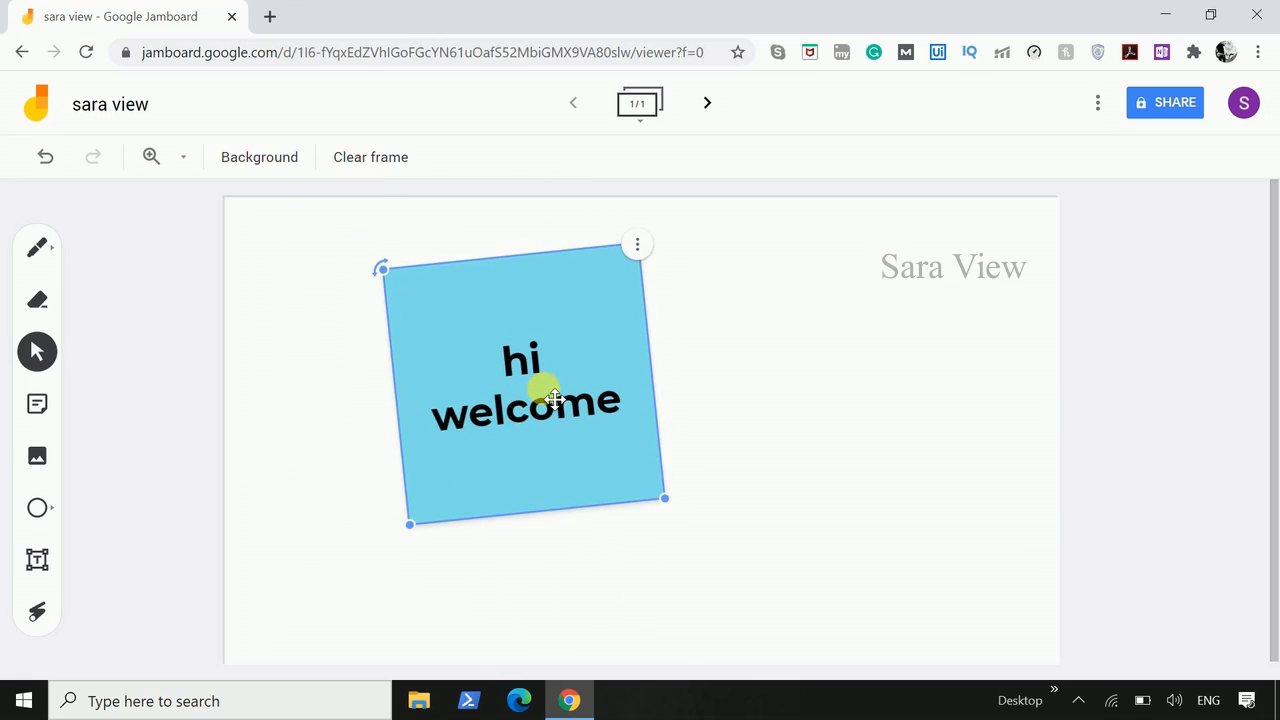
- Start a new sticky note reading "sara" and give it the pink colour
{"action": "left_click", "coordinate": [37, 418]}
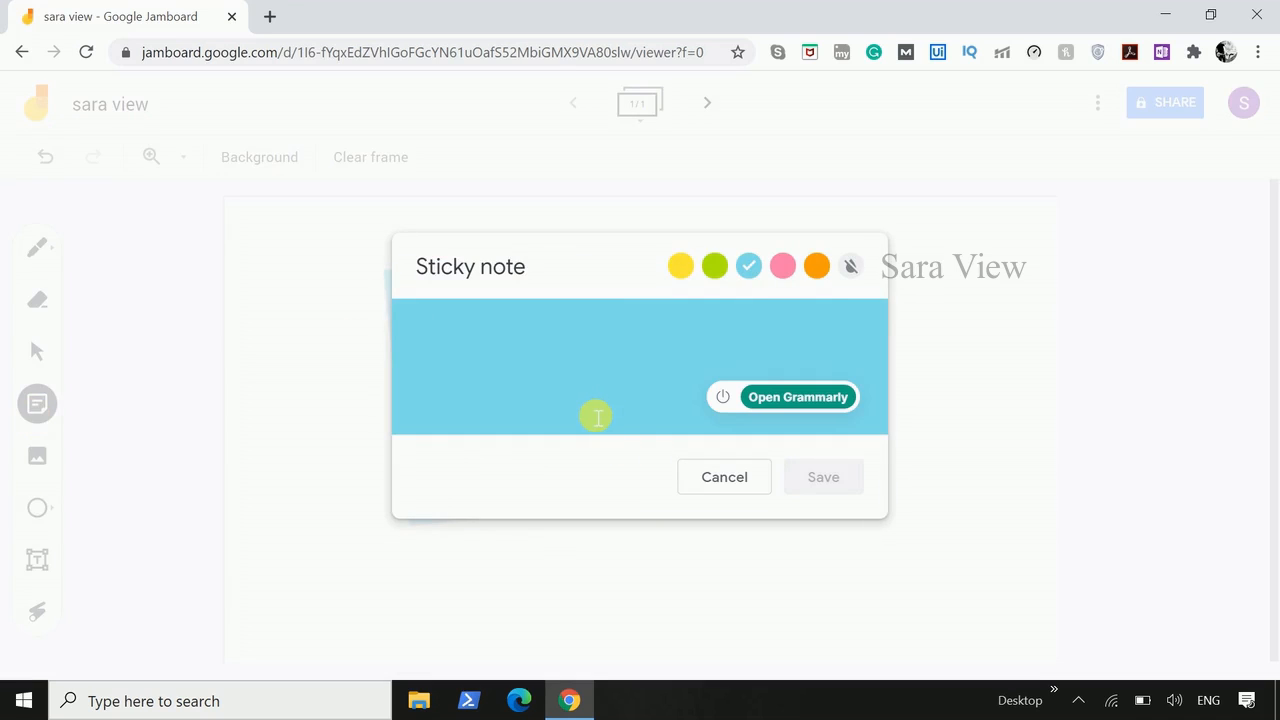
{"action": "type", "text": "sara"}
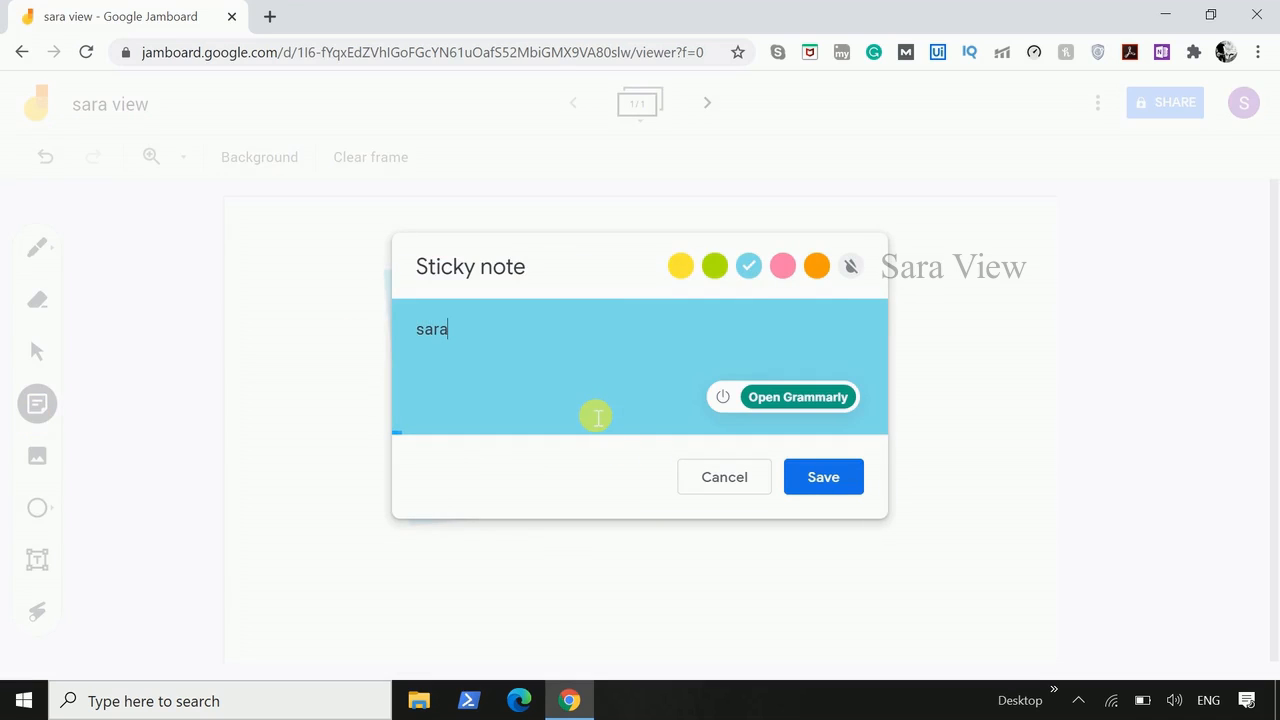
{"action": "left_click", "coordinate": [783, 266]}
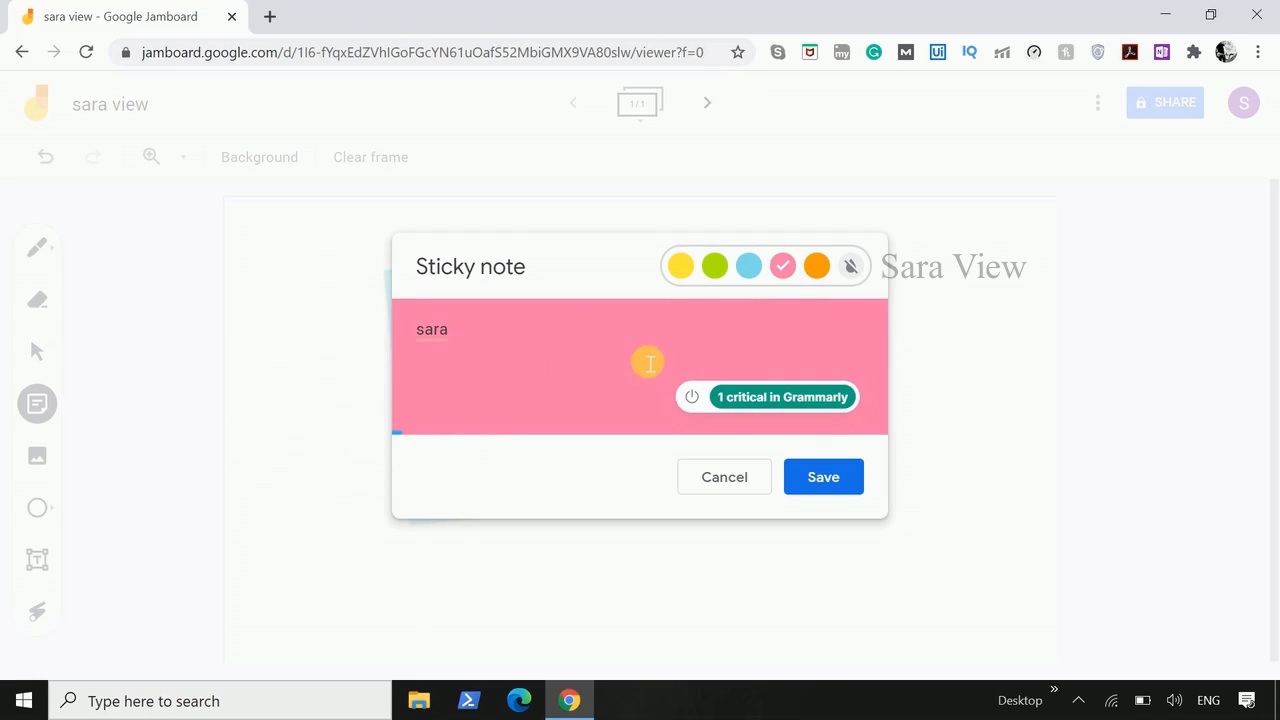
{"action": "left_click", "coordinate": [521, 364]}
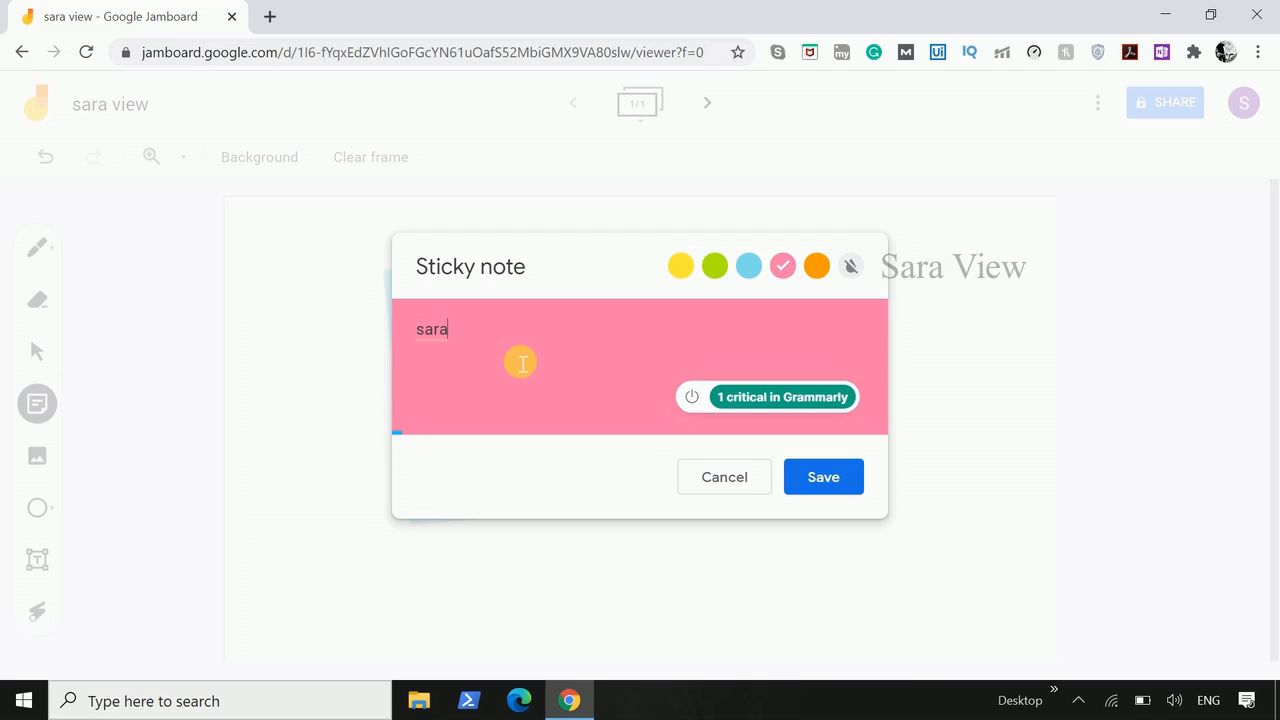
- Extend the pink note's text with random filler up to the character limit, save it and dismiss the blank note that follows
{"action": "type", "text": "cbsdbcjkdbjcndsjbckjsbcjkjbkjkb"}
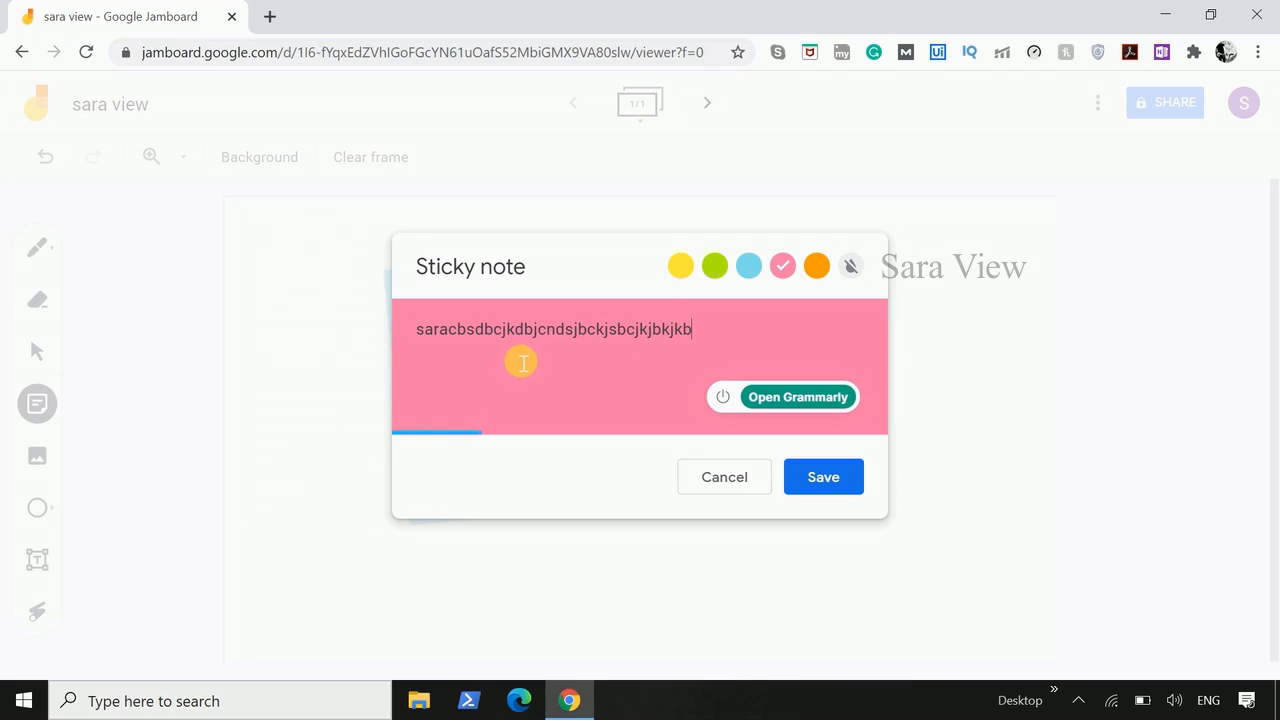
{"action": "type", "text": "jkbkjbkbjbjkjkjkkjc"}
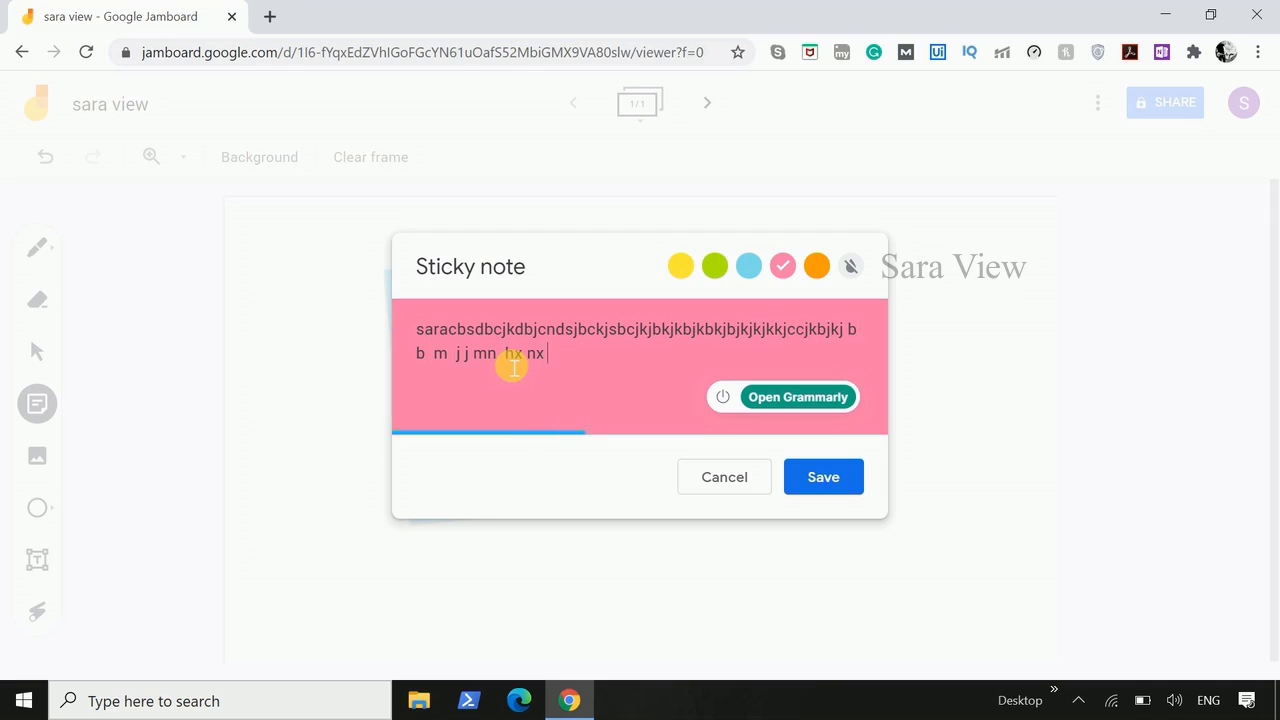
{"action": "type", "text": "jbksakdjsba,dsmnhsbsbjkbsjbjsab,sn nms jksa x sasa xhvshbs, m,s bjsansc sabcjnc, ,c"}
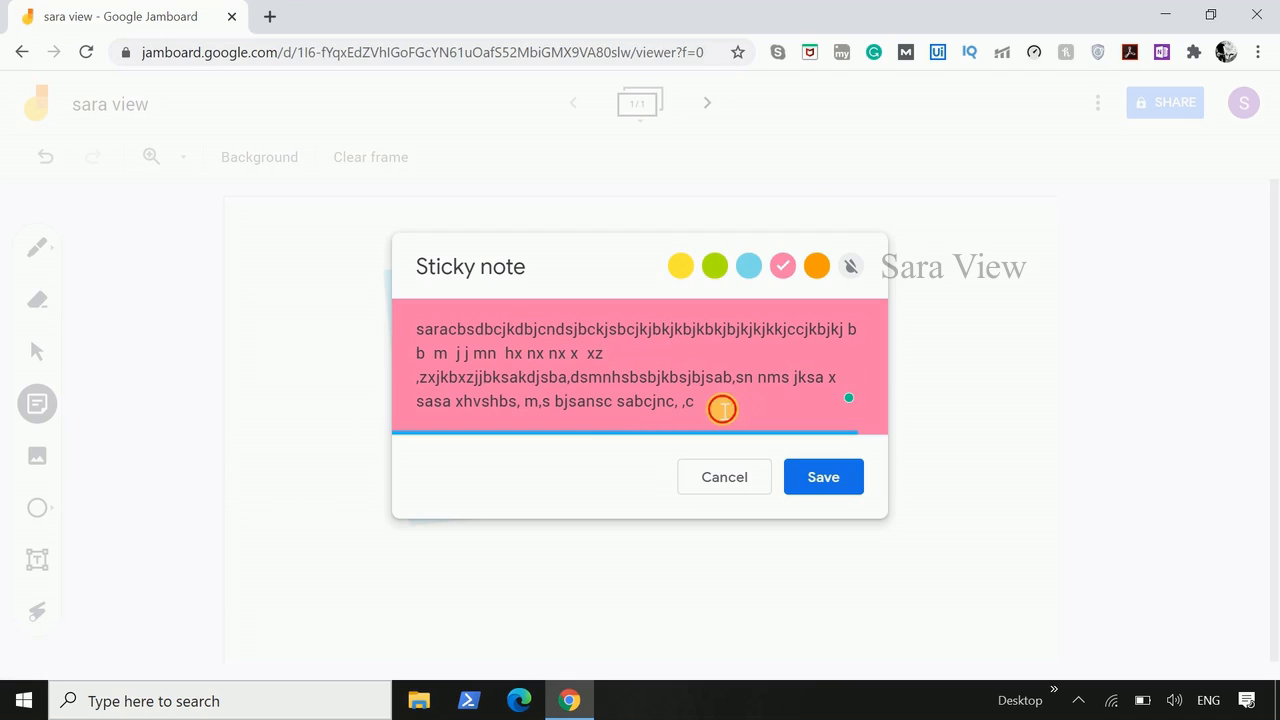
{"action": "type", "text": " nm cns n nms nm nm nm n"}
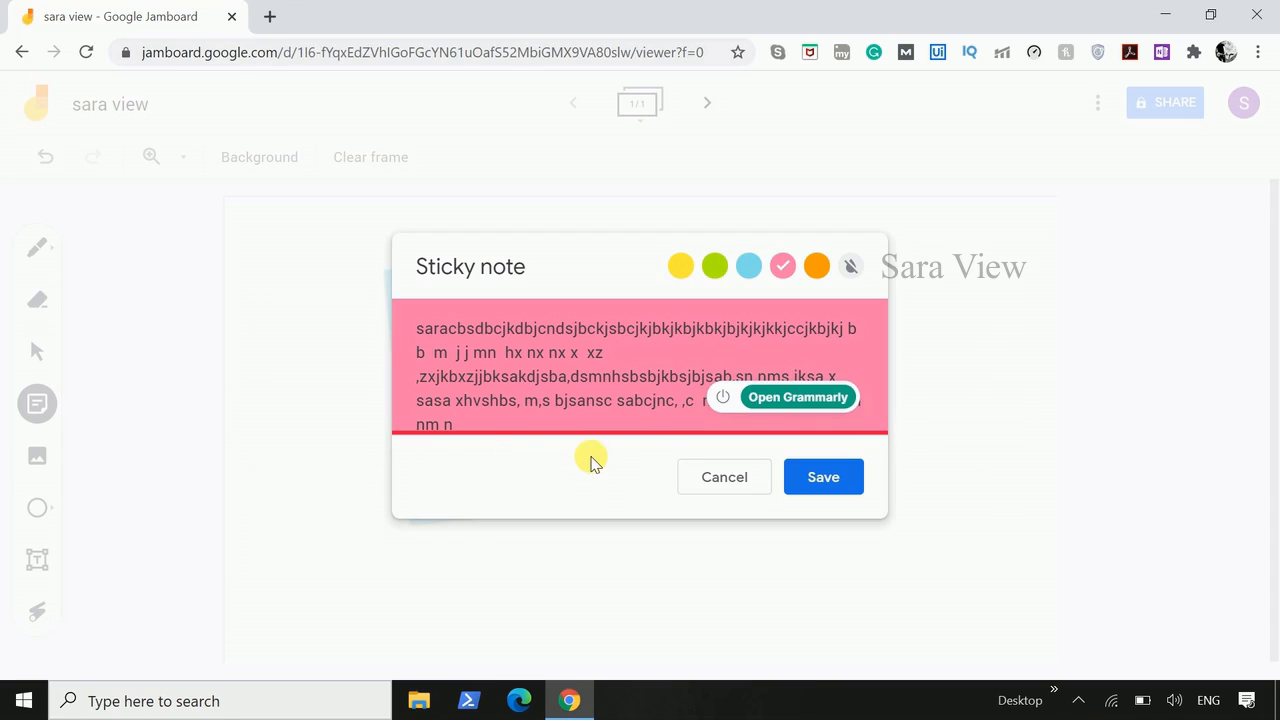
{"action": "key", "text": "BackSpace"}
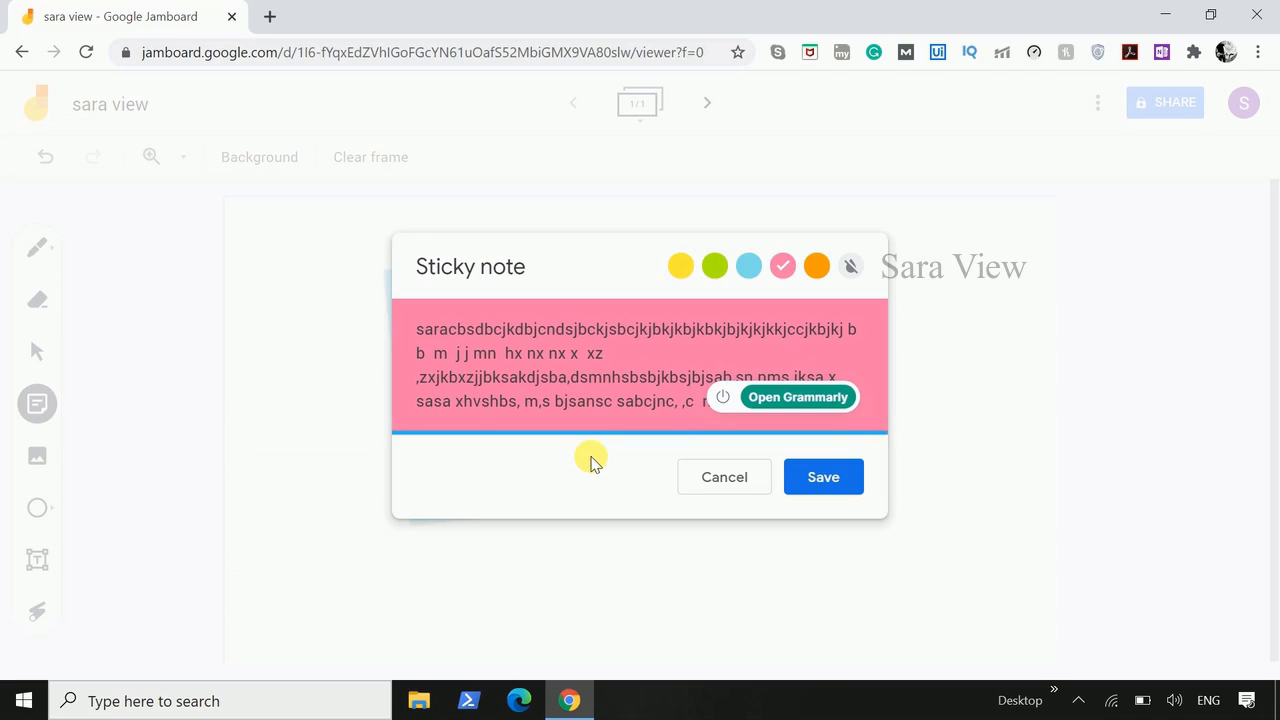
{"action": "left_click", "coordinate": [815, 480]}
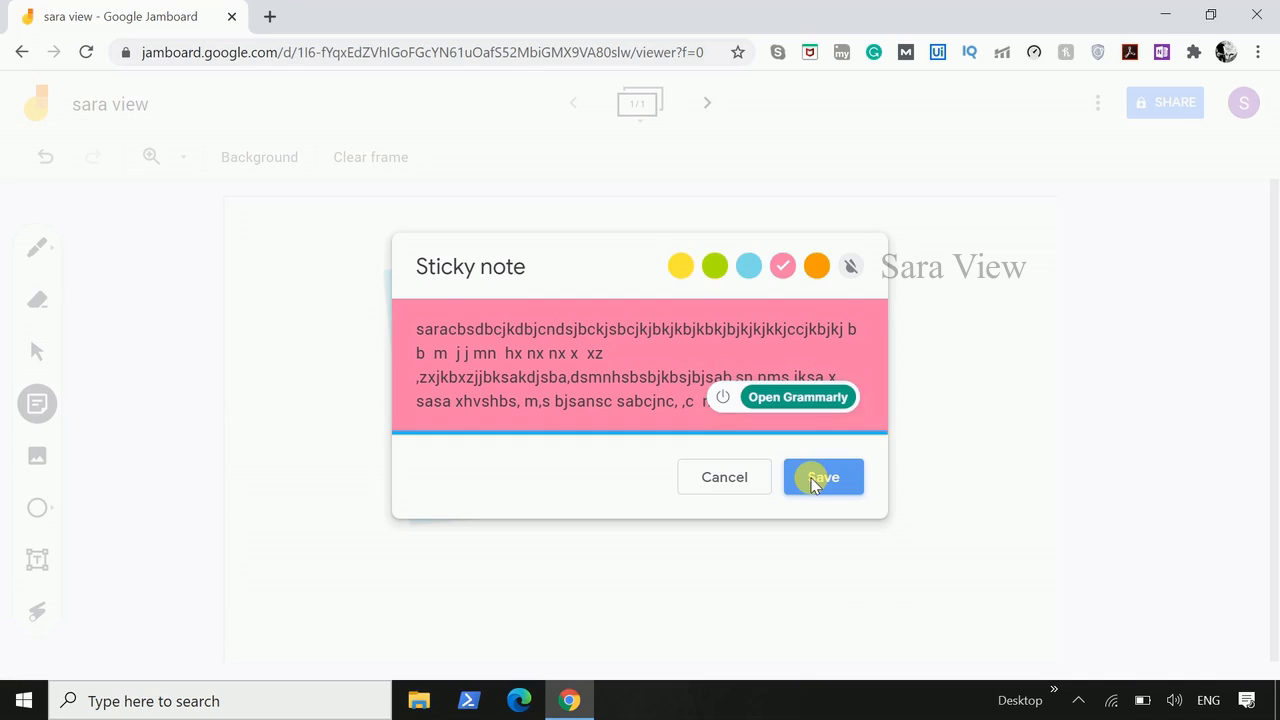
{"action": "left_click", "coordinate": [722, 480]}
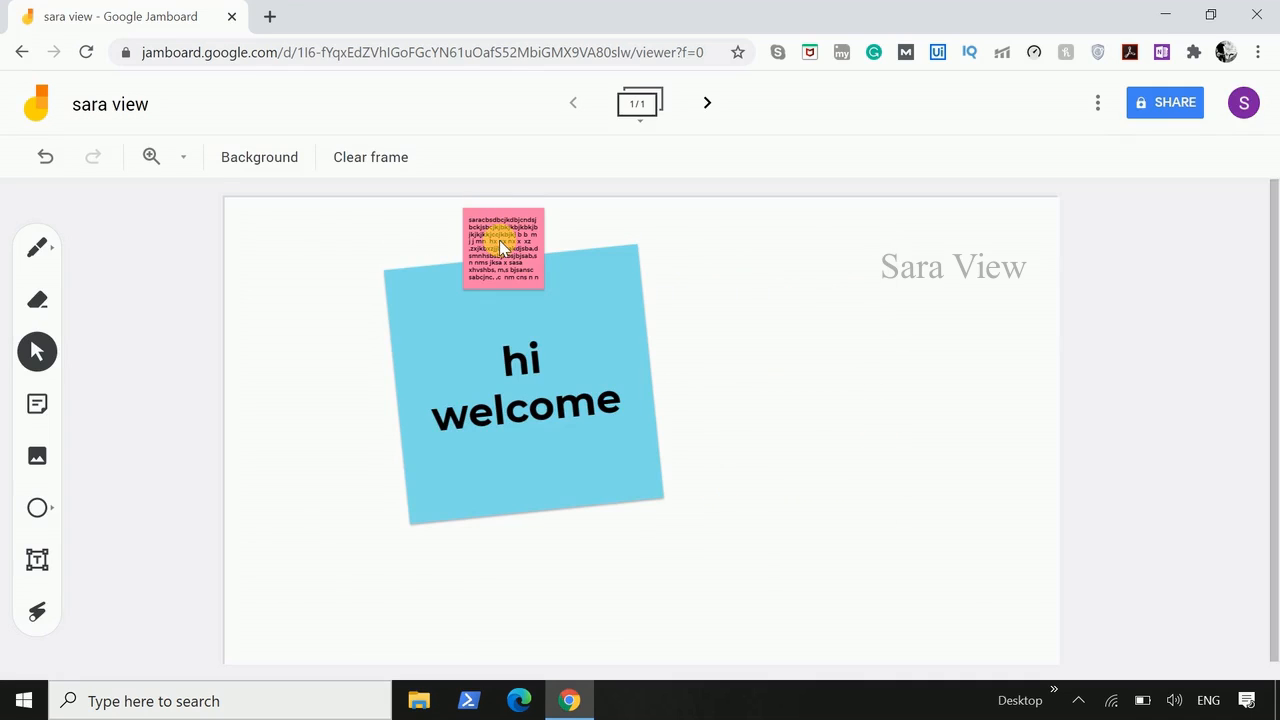
- Move the pink note to the frame's right side tilted slightly clockwise, then duplicate it and place the copy beside the "hi welcome" note
{"action": "left_click_drag", "start_coordinate": [499, 240], "coordinate": [871, 331]}
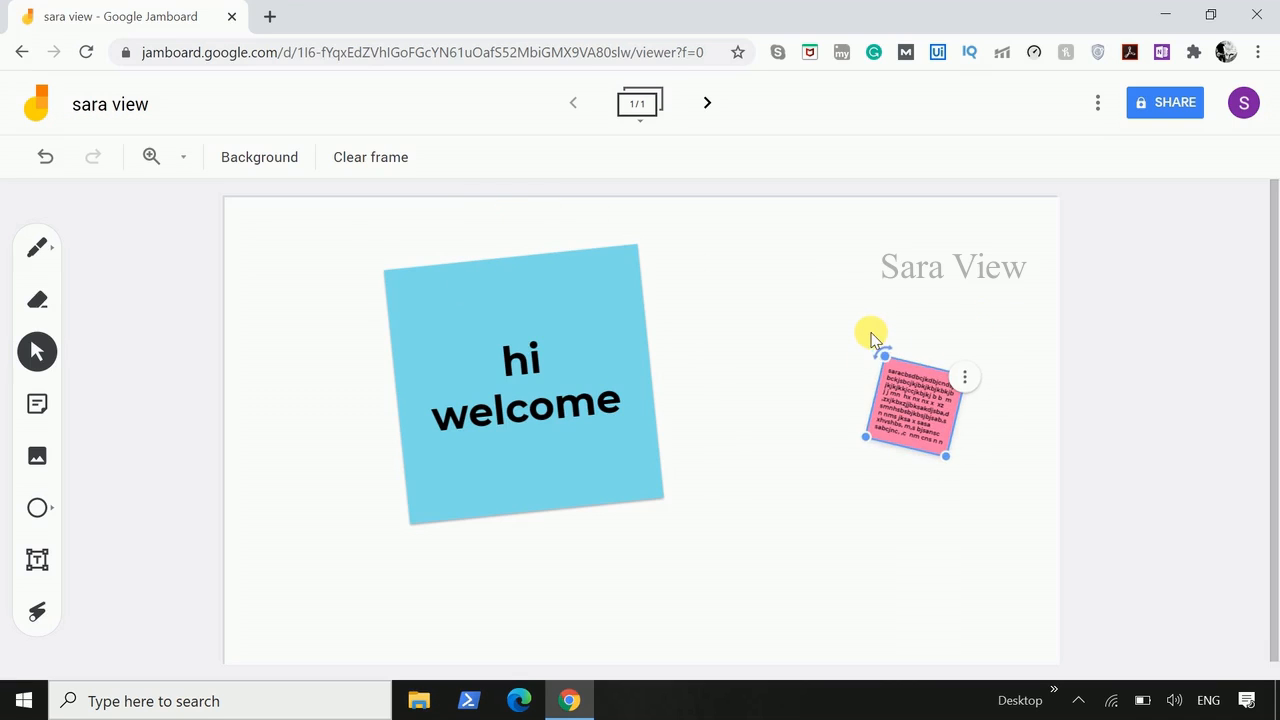
{"action": "left_click", "coordinate": [963, 375]}
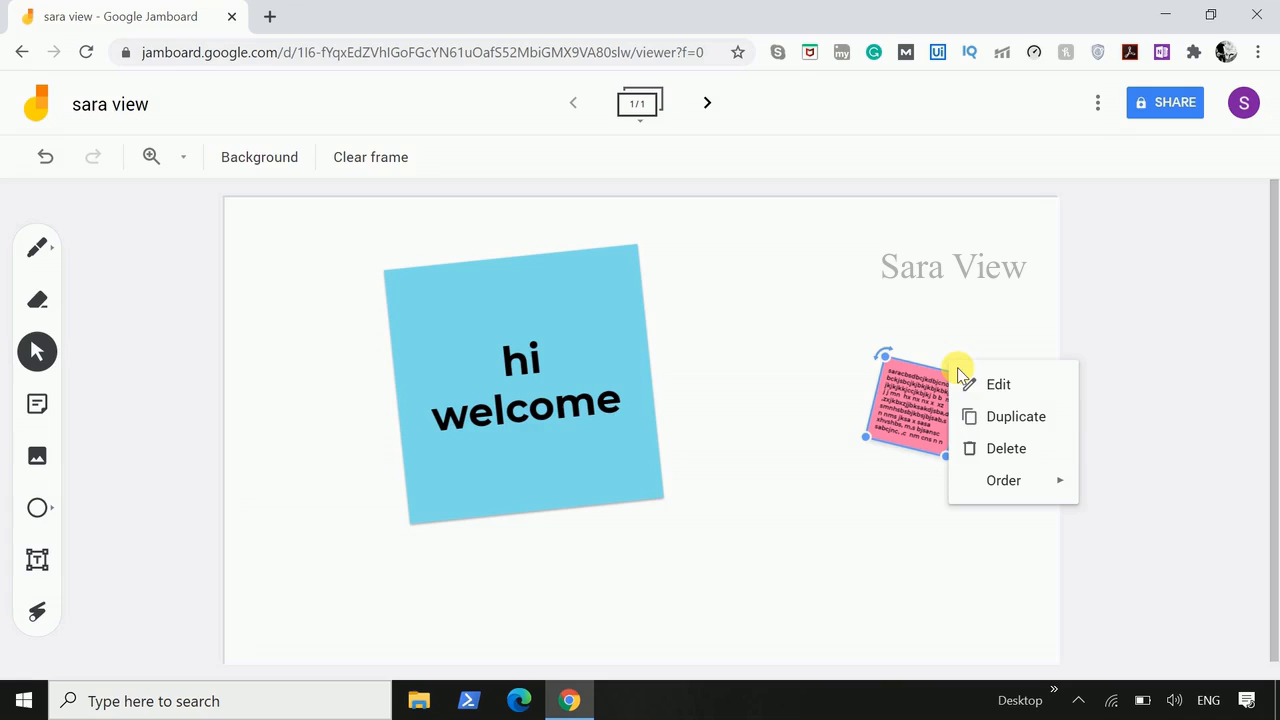
{"action": "left_click", "coordinate": [986, 414]}
{"action": "left_click_drag", "start_coordinate": [934, 434], "coordinate": [710, 340]}
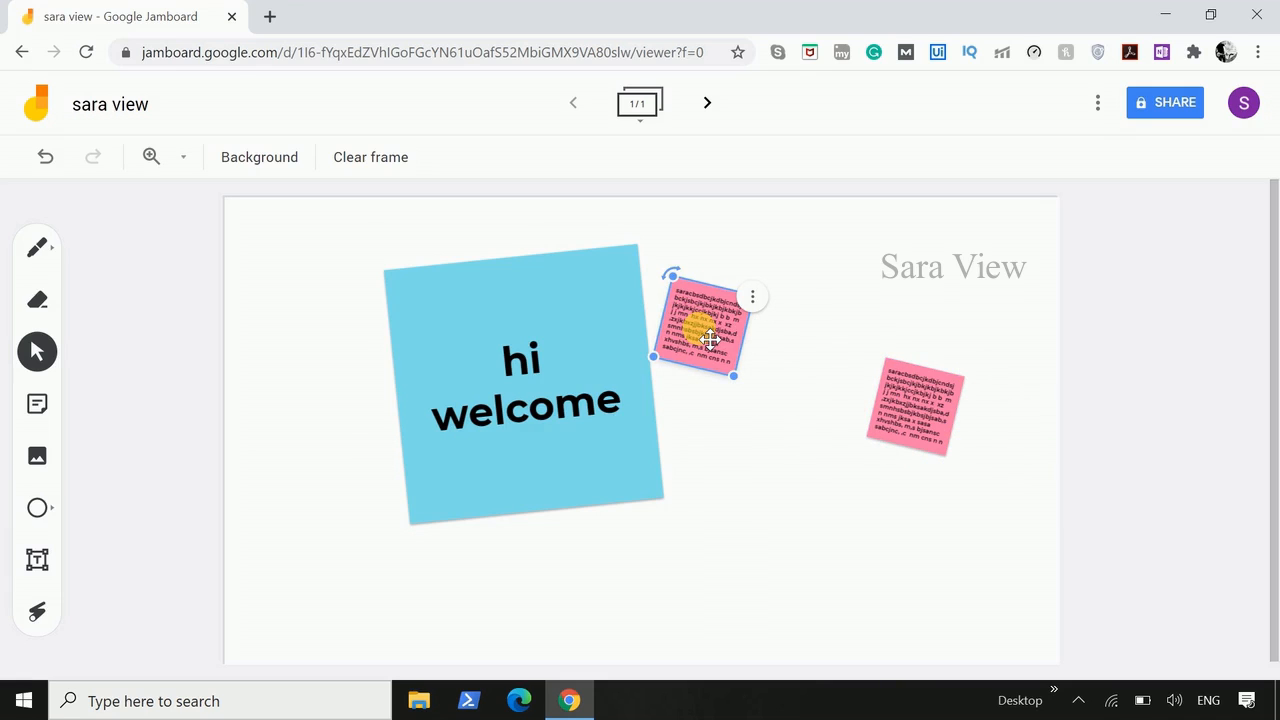
- Insert the first laptop picture found by searching Google Images for "laptop"
{"action": "left_click", "coordinate": [44, 462]}
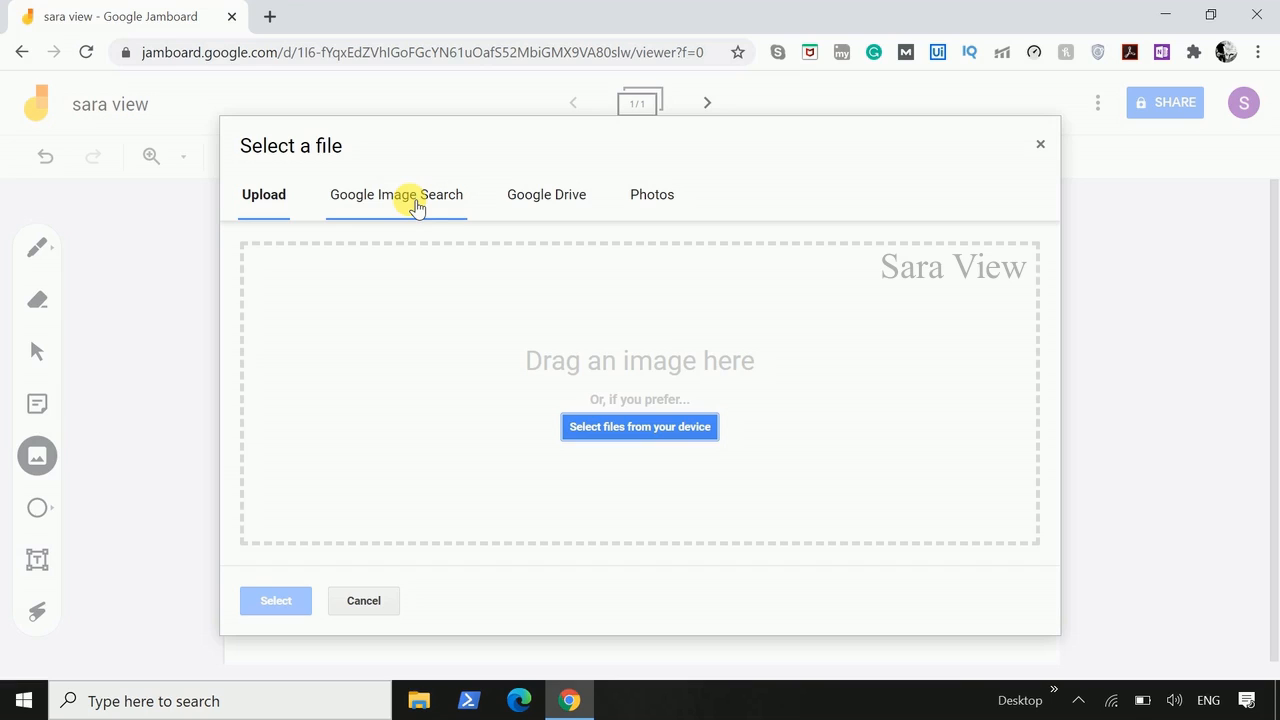
{"action": "left_click", "coordinate": [414, 201]}
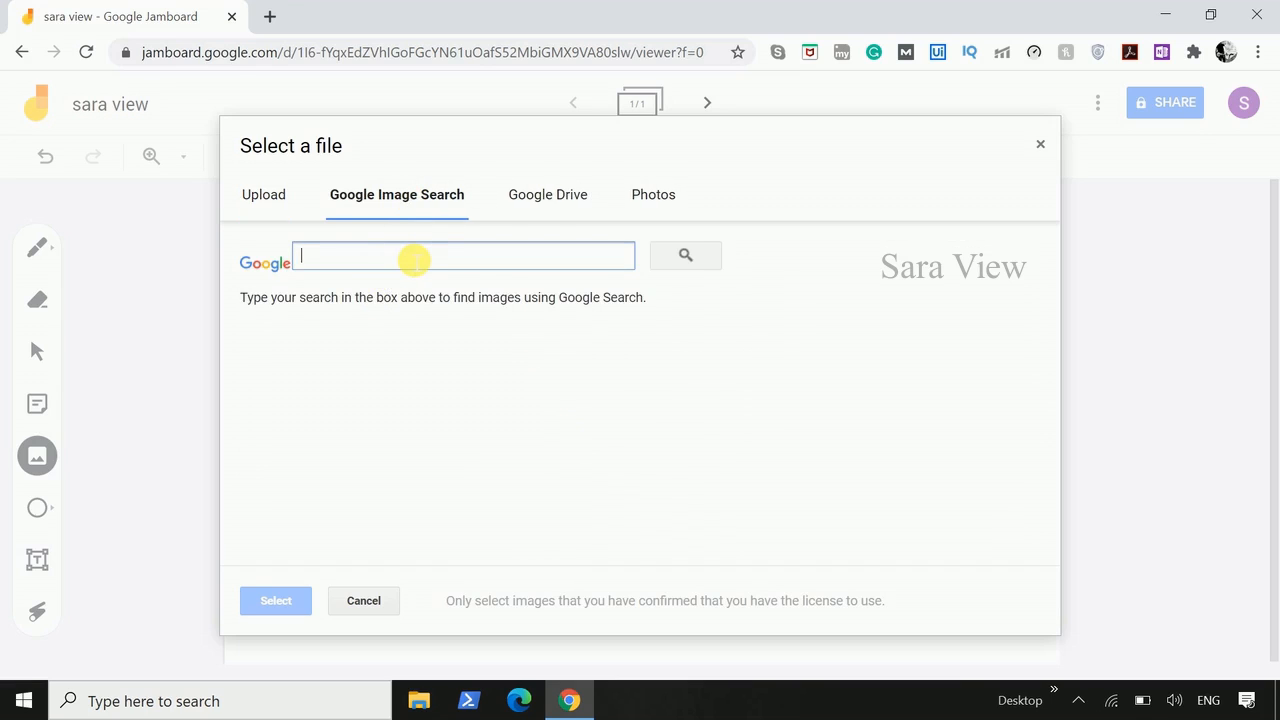
{"action": "type", "text": "laptop"}
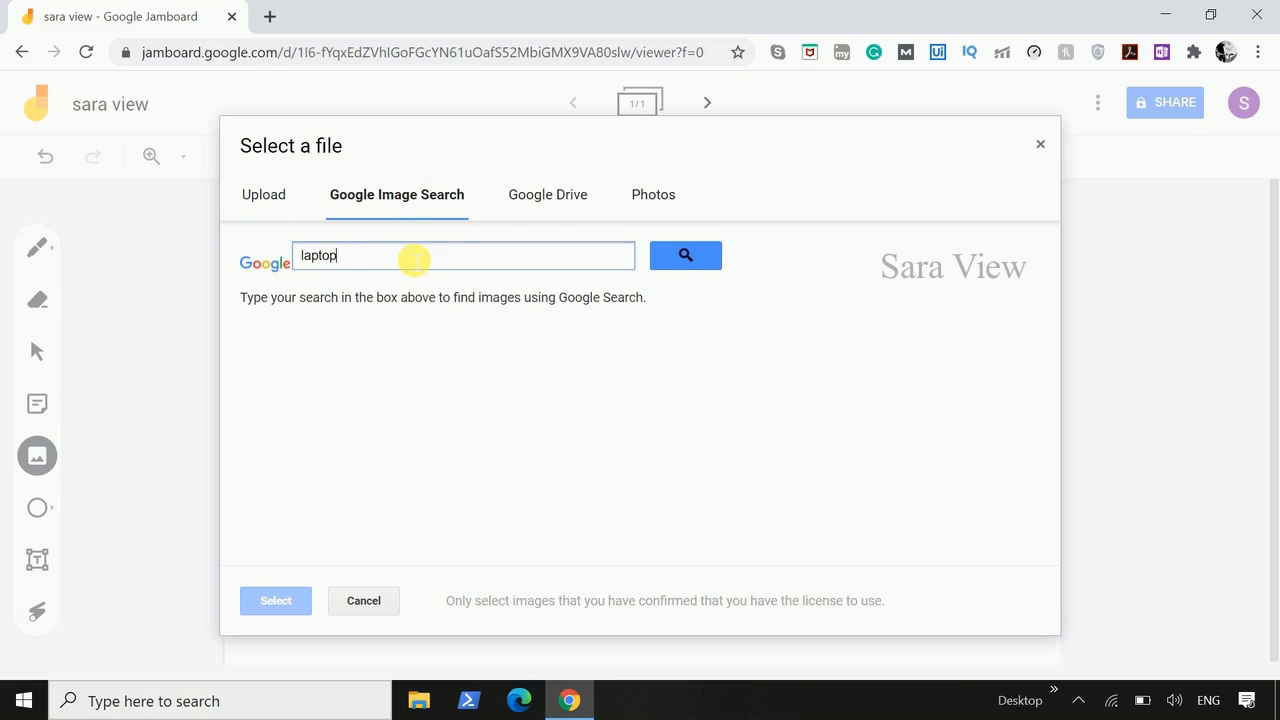
{"action": "left_click", "coordinate": [700, 255]}
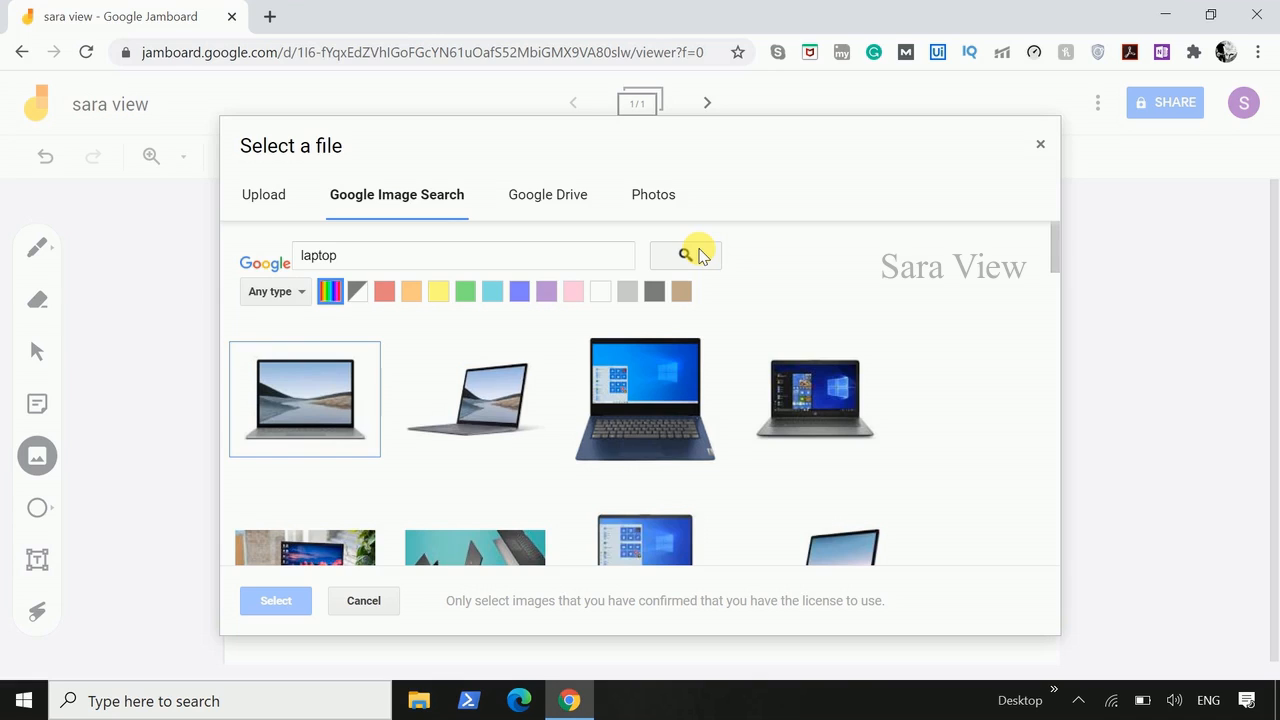
{"action": "left_click", "coordinate": [343, 405]}
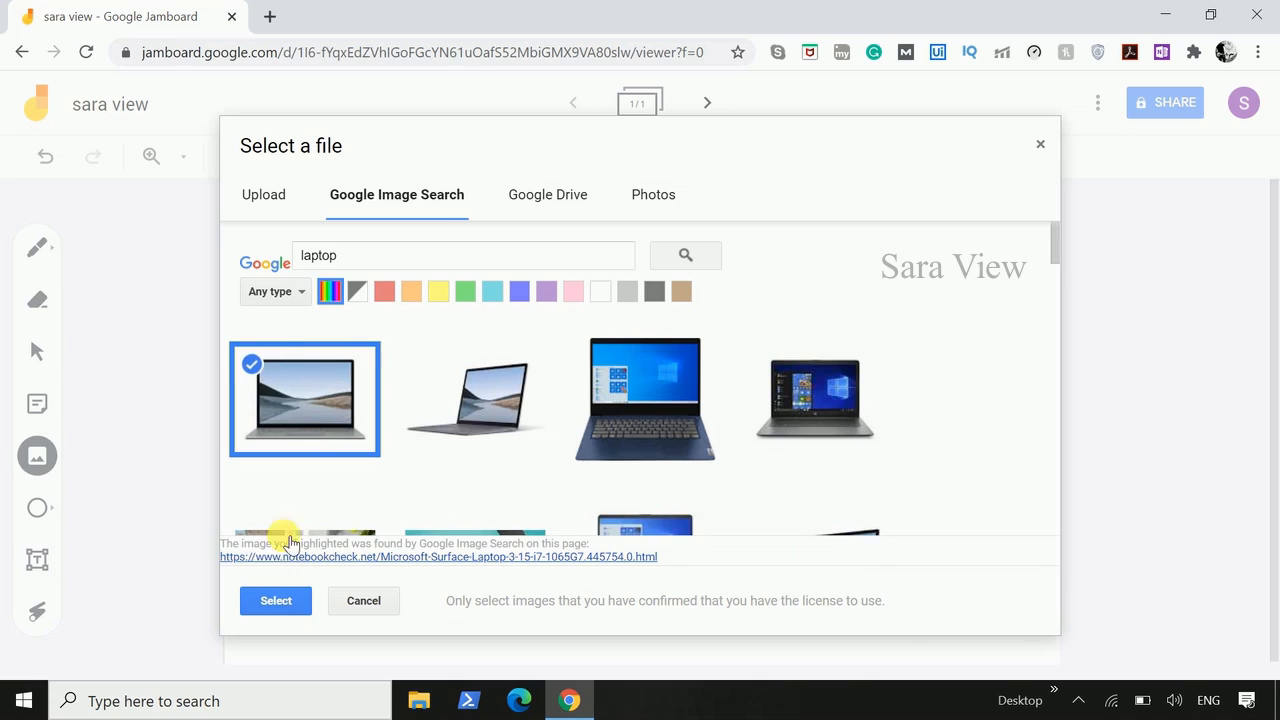
{"action": "left_click", "coordinate": [278, 600]}
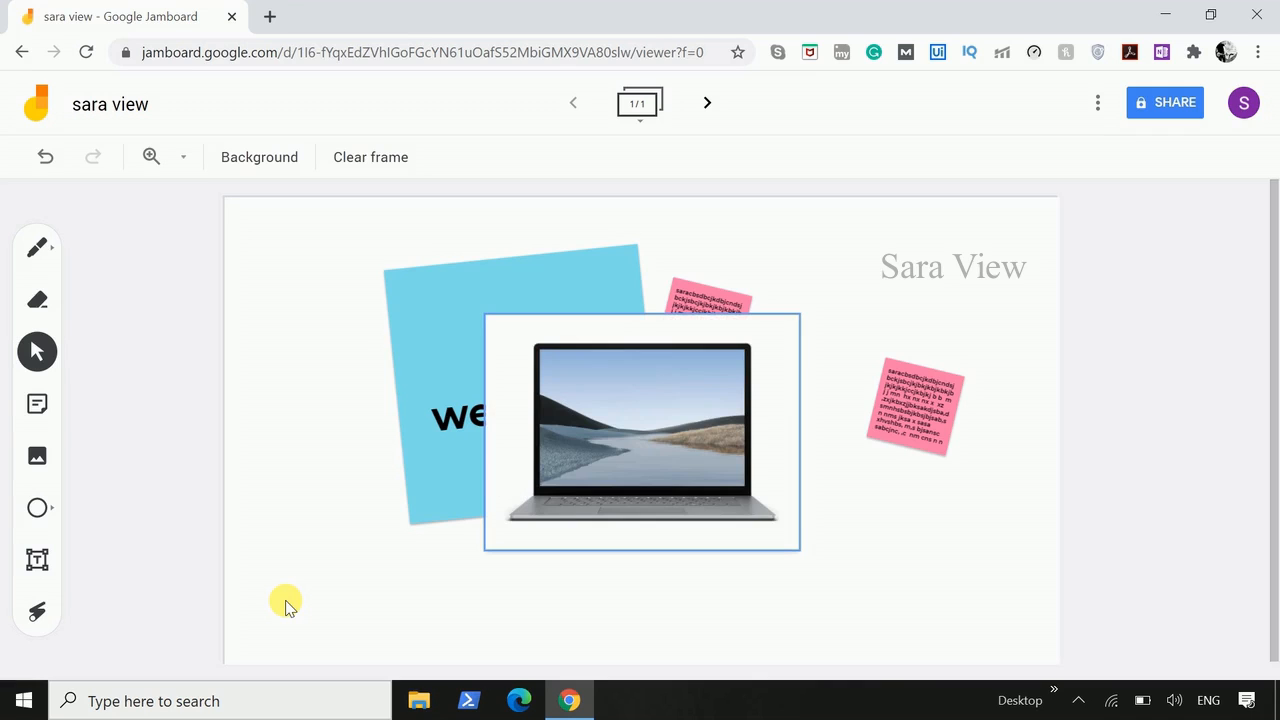
- Rotate the laptop image about 20 degrees clockwise, shrink it to about two thirds and place it in the frame's lower right area
{"action": "left_click", "coordinate": [690, 425]}
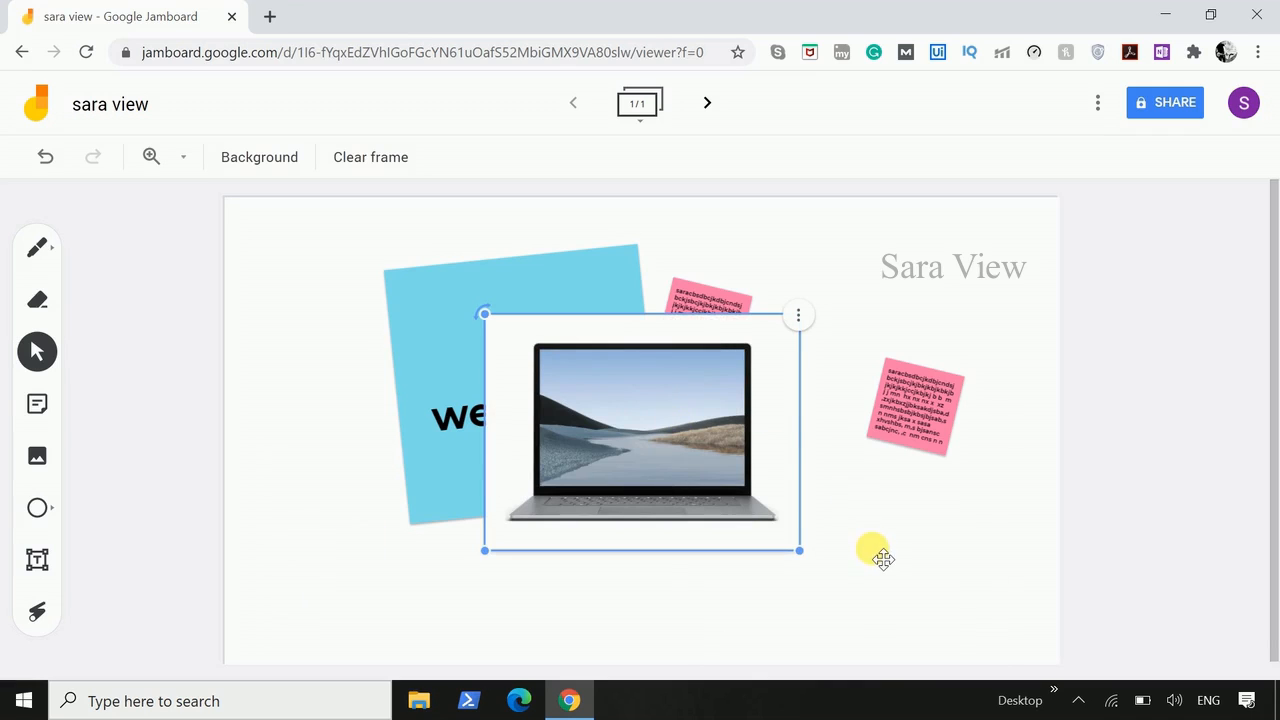
{"action": "left_click_drag", "start_coordinate": [883, 558], "coordinate": [872, 549]}
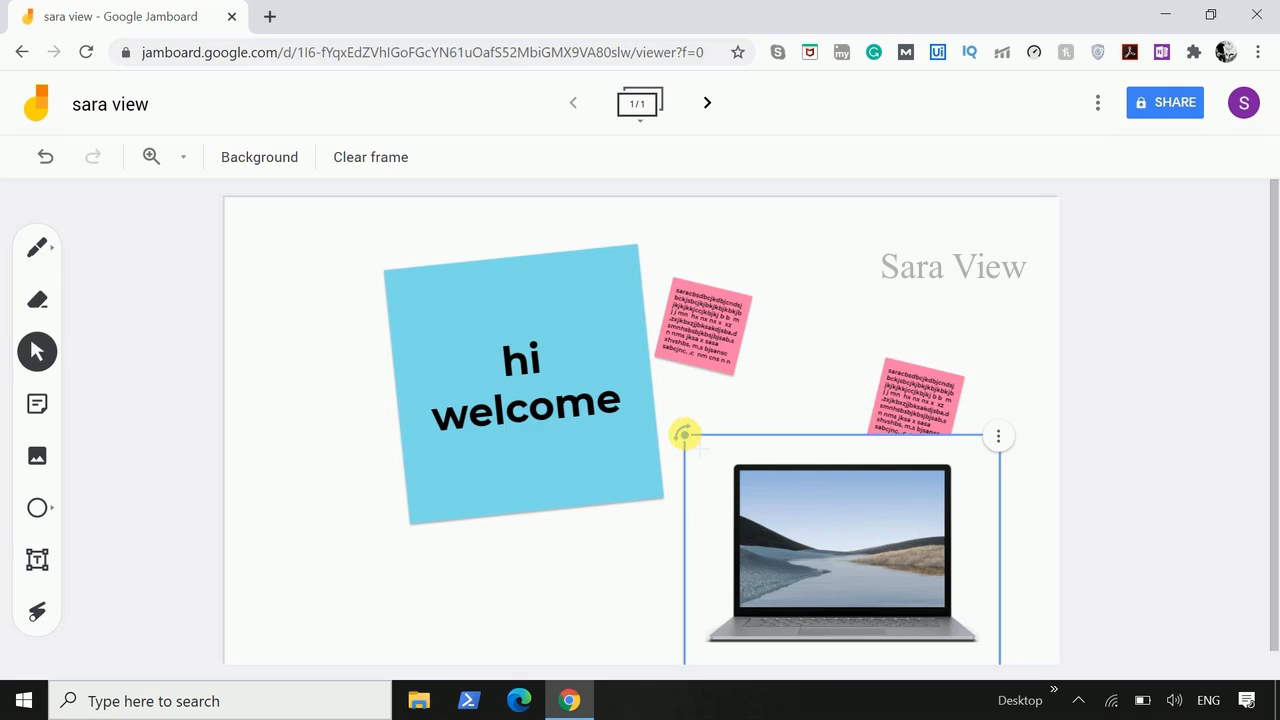
{"action": "left_click_drag", "start_coordinate": [684, 434], "coordinate": [738, 385]}
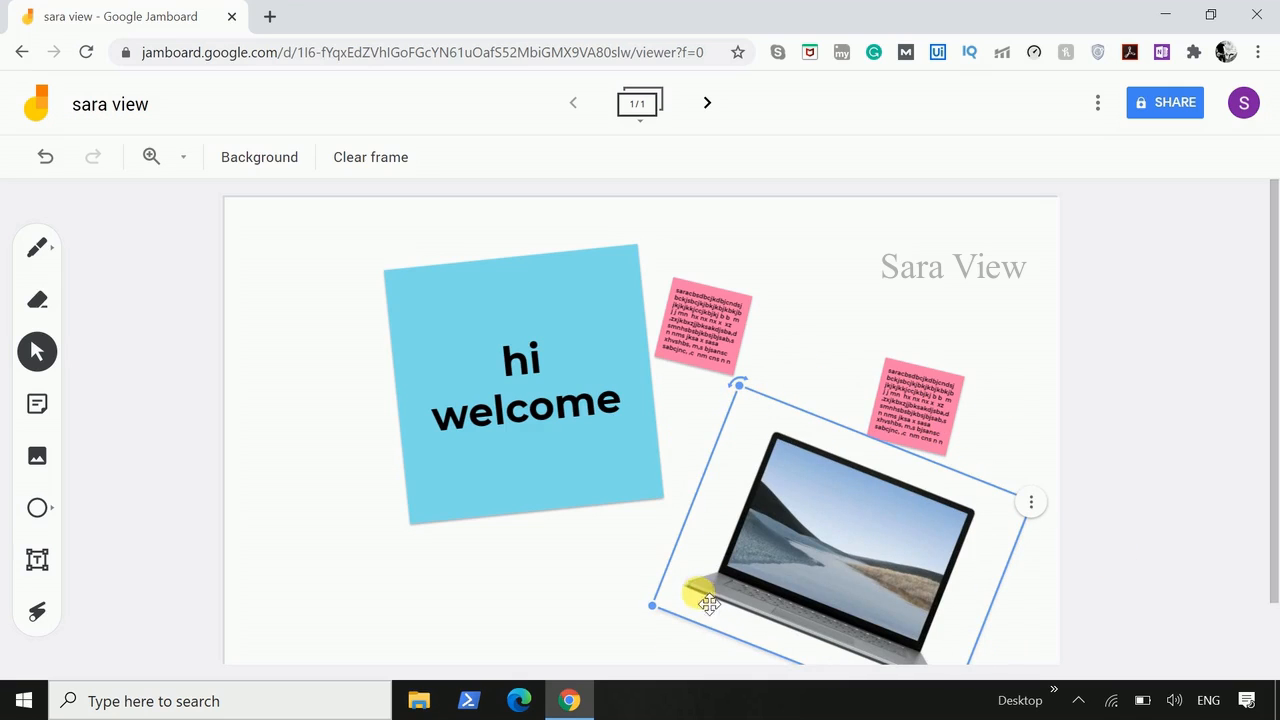
{"action": "left_click_drag", "start_coordinate": [653, 607], "coordinate": [766, 557]}
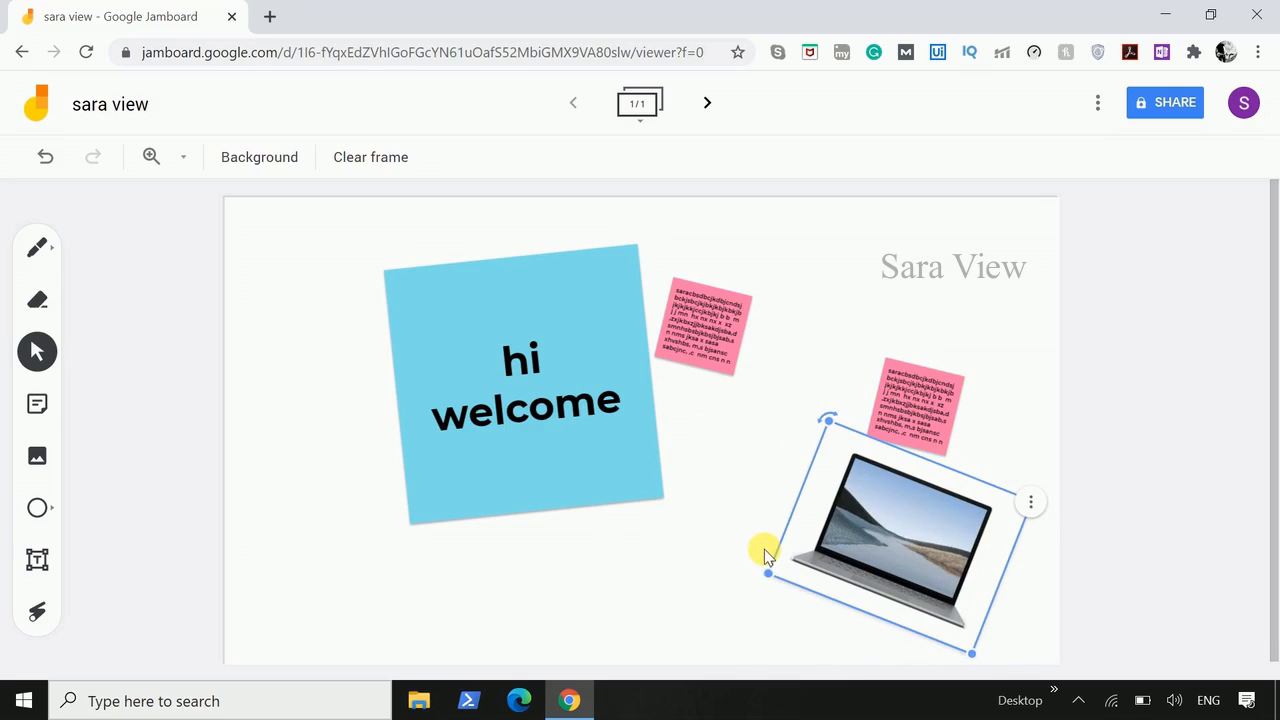
{"action": "left_click_drag", "start_coordinate": [914, 537], "coordinate": [823, 566]}
- Add a circle shape to the left of the "hi welcome" note
{"action": "left_click", "coordinate": [58, 513]}
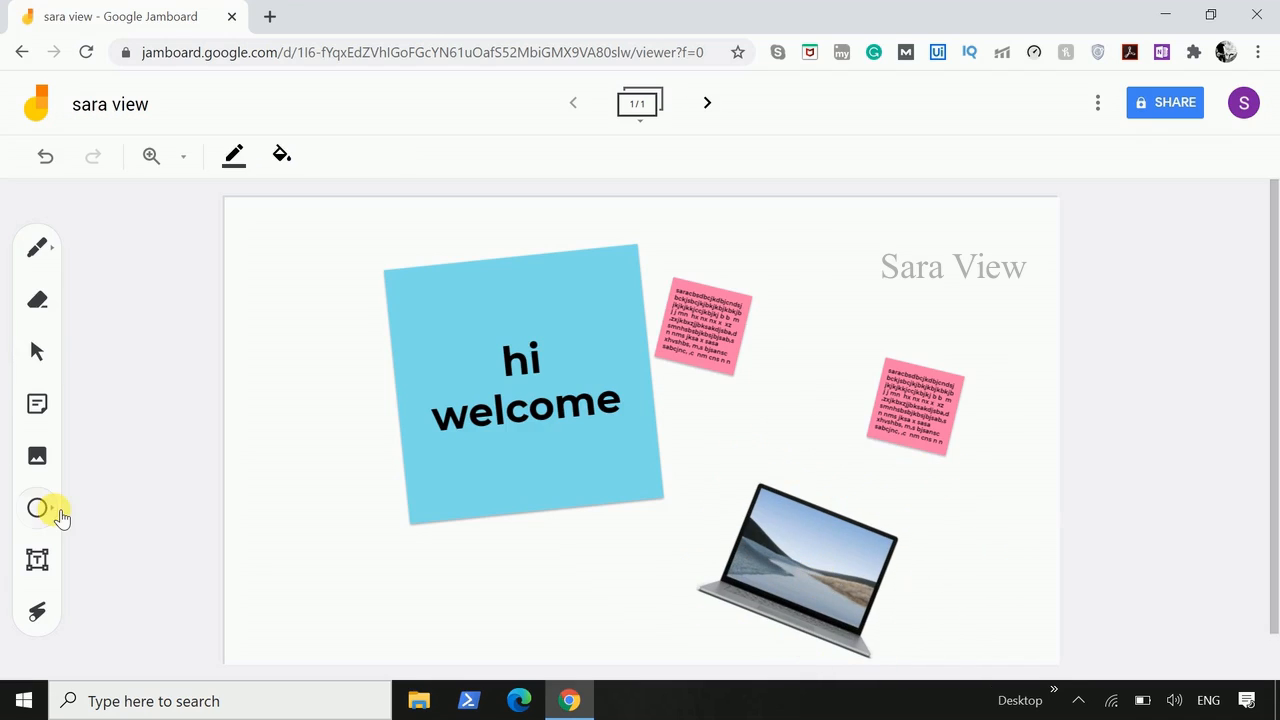
{"action": "left_click", "coordinate": [59, 512]}
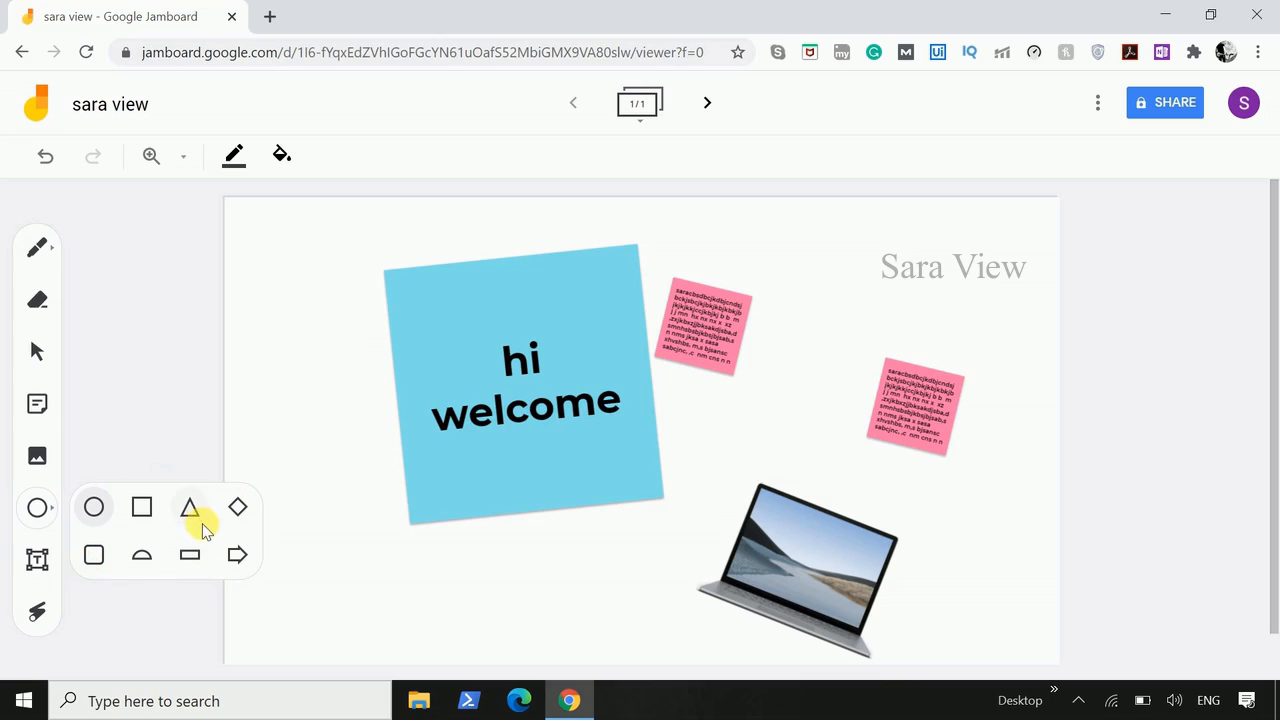
{"action": "left_click", "coordinate": [320, 394]}
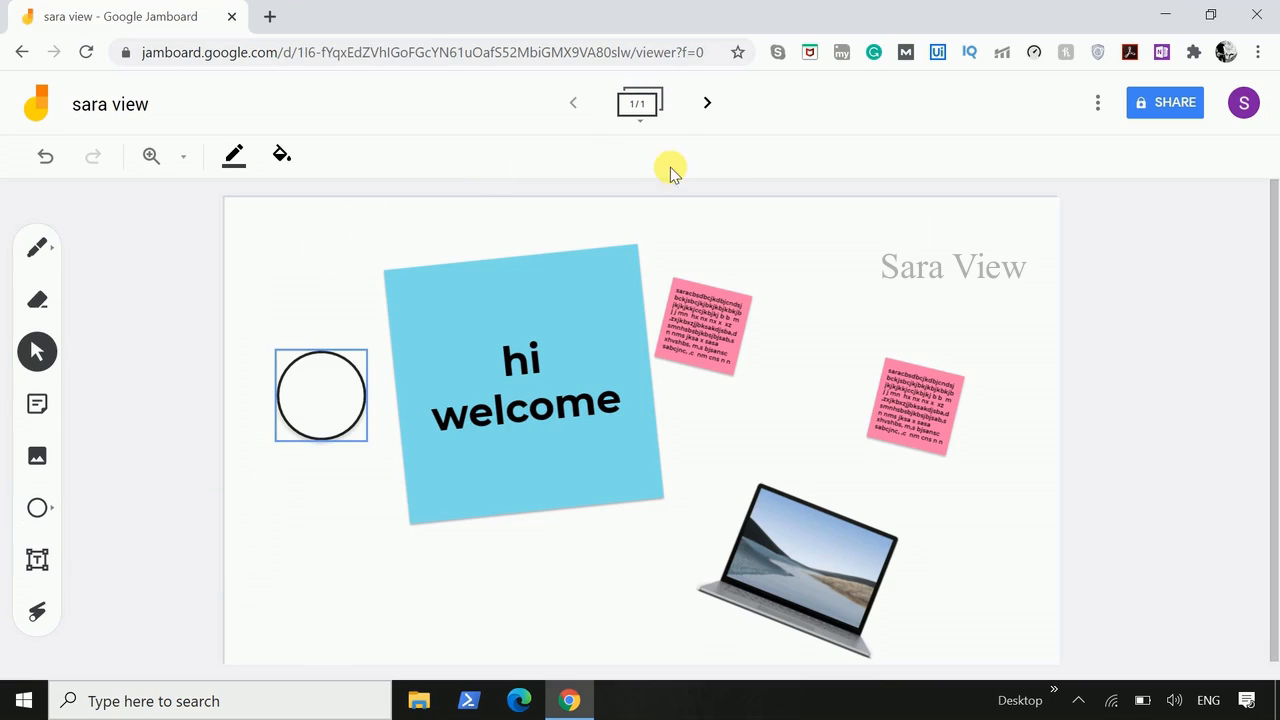
- Add a second frame to the jam and check both frames in the frame overview
{"action": "left_click", "coordinate": [708, 108]}
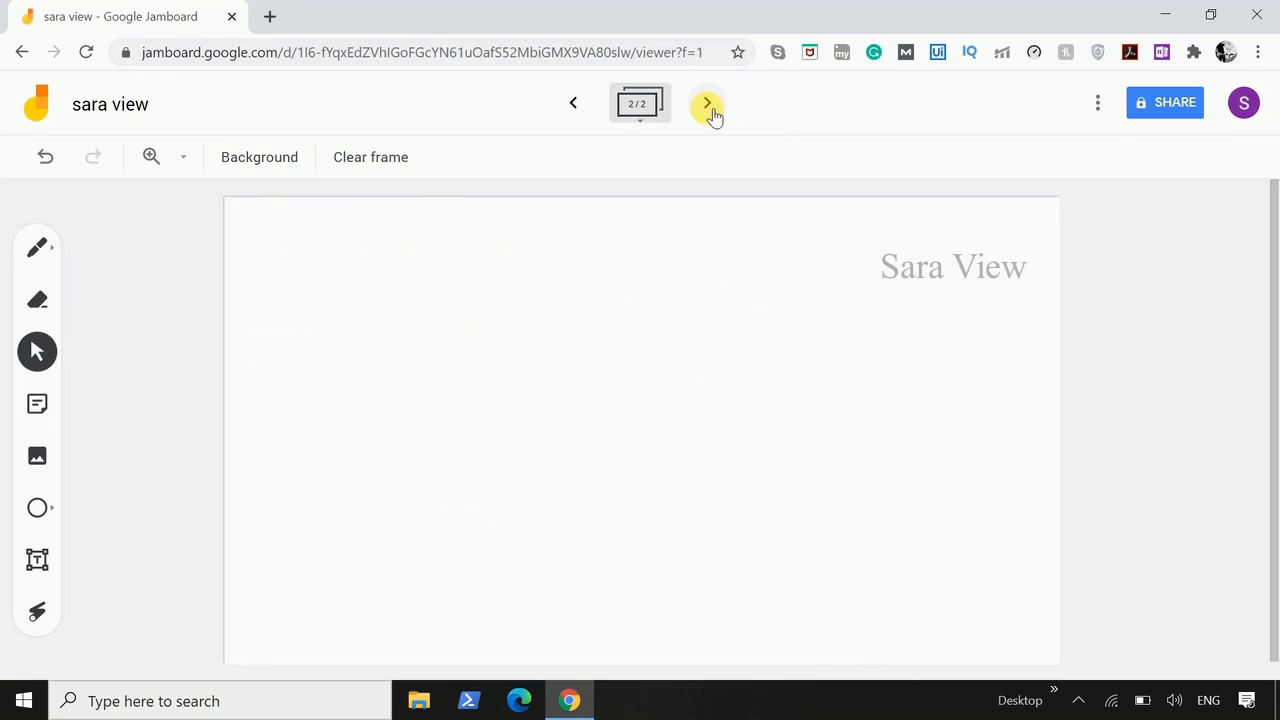
{"action": "left_click", "coordinate": [641, 110]}
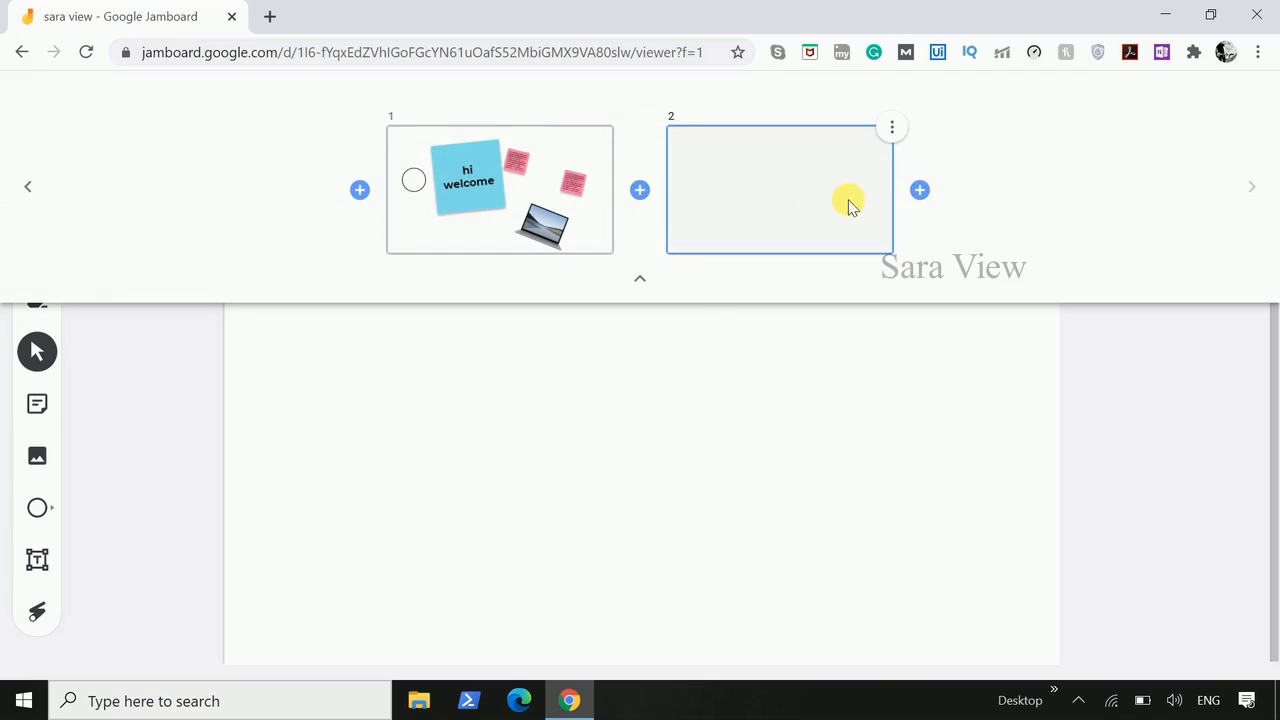
{"action": "left_click", "coordinate": [644, 273]}
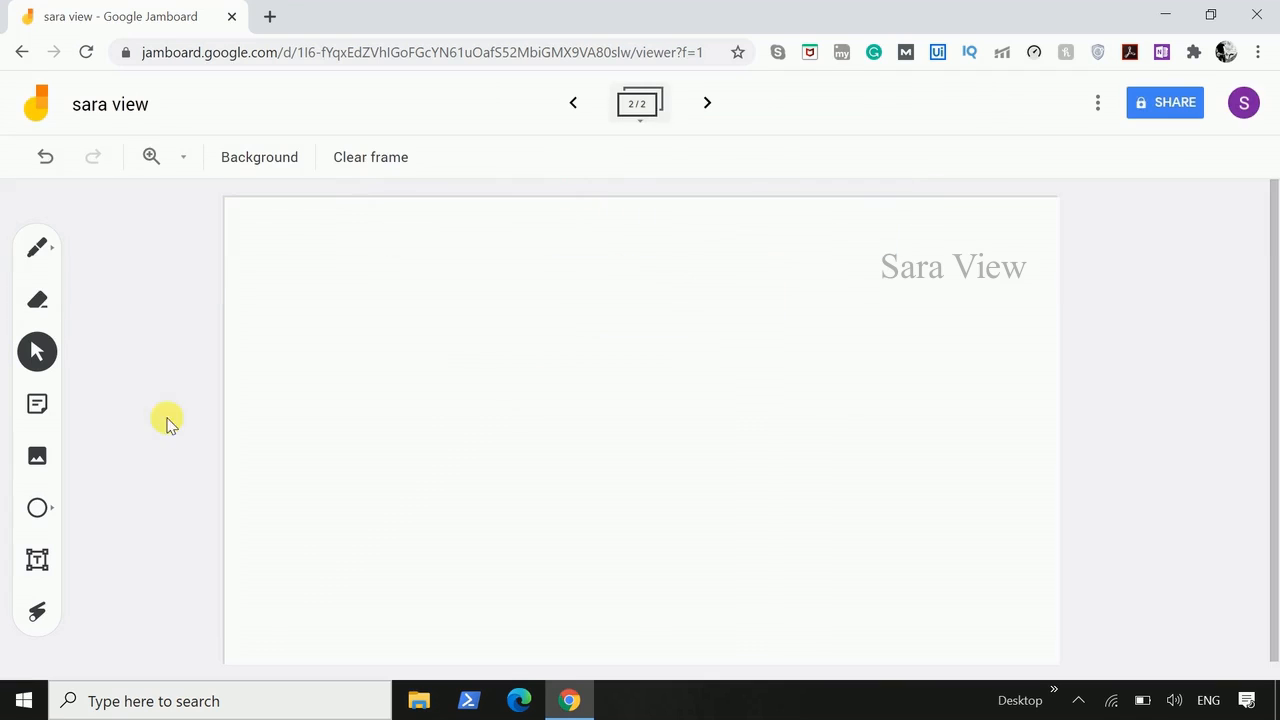
- Add a square shape near the upper-left corner of the second frame
{"action": "left_click", "coordinate": [57, 514]}
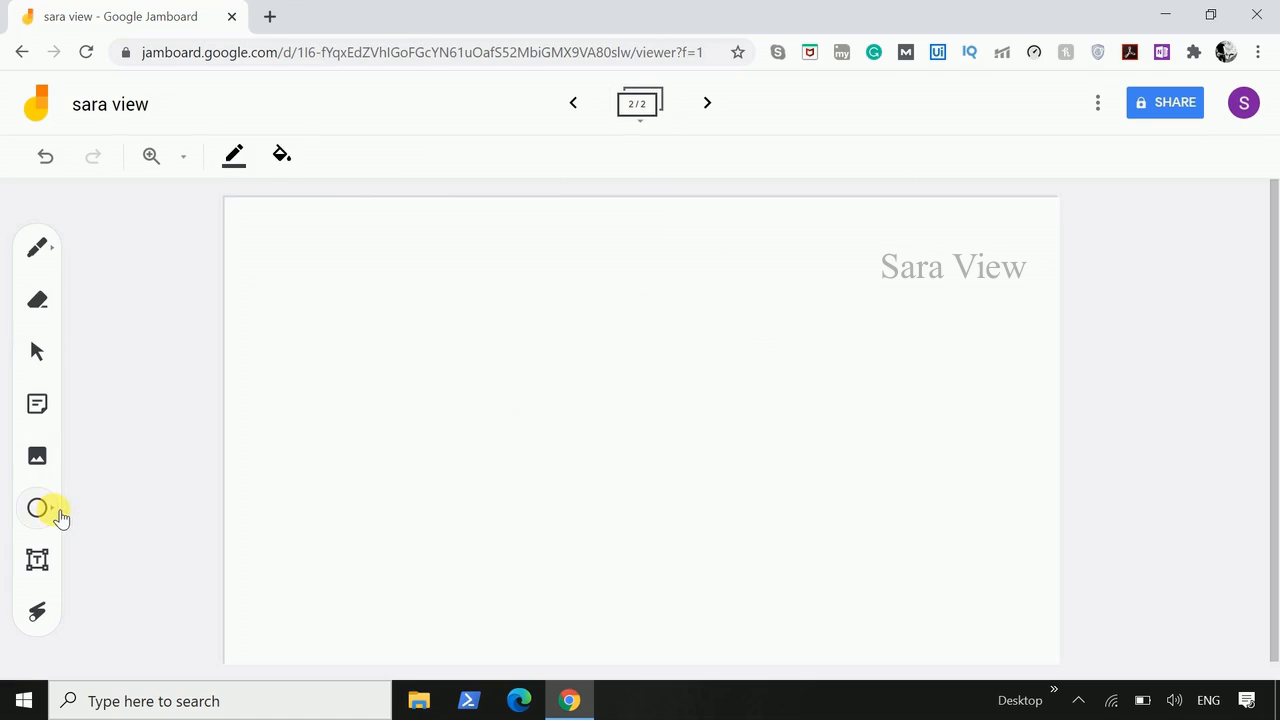
{"action": "left_click", "coordinate": [59, 515]}
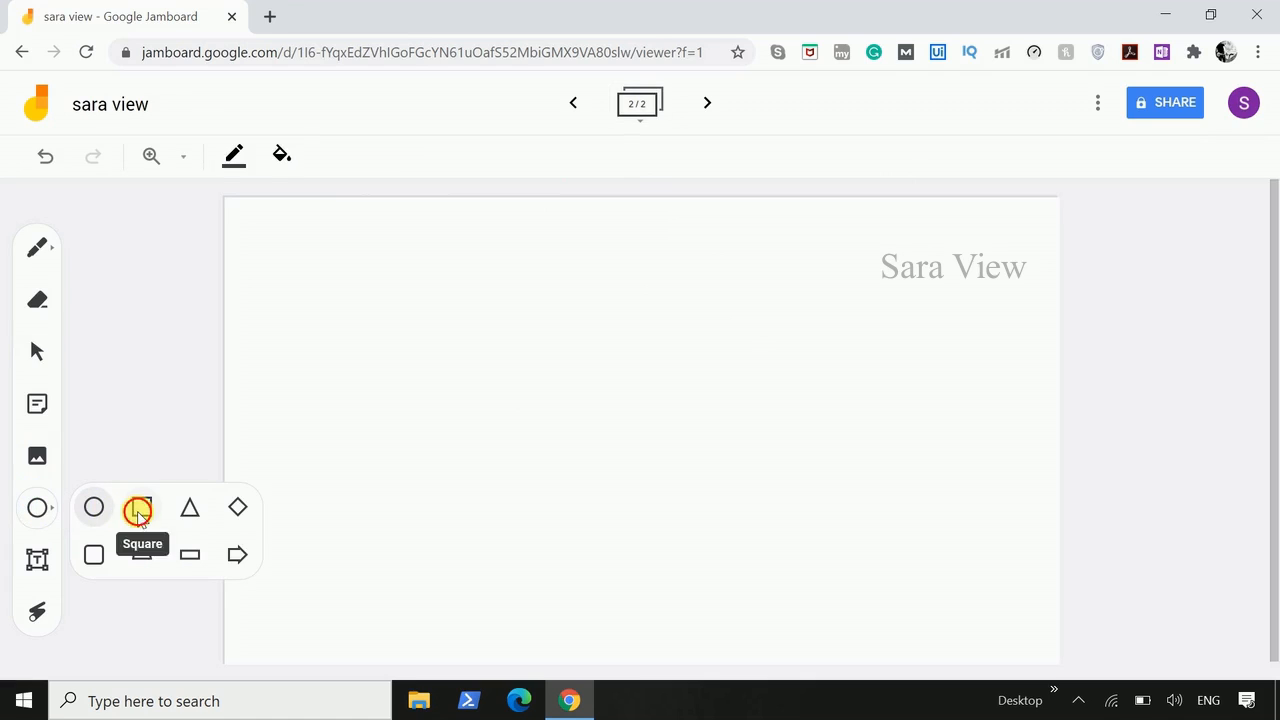
{"action": "left_click", "coordinate": [141, 507]}
{"action": "left_click", "coordinate": [335, 316]}
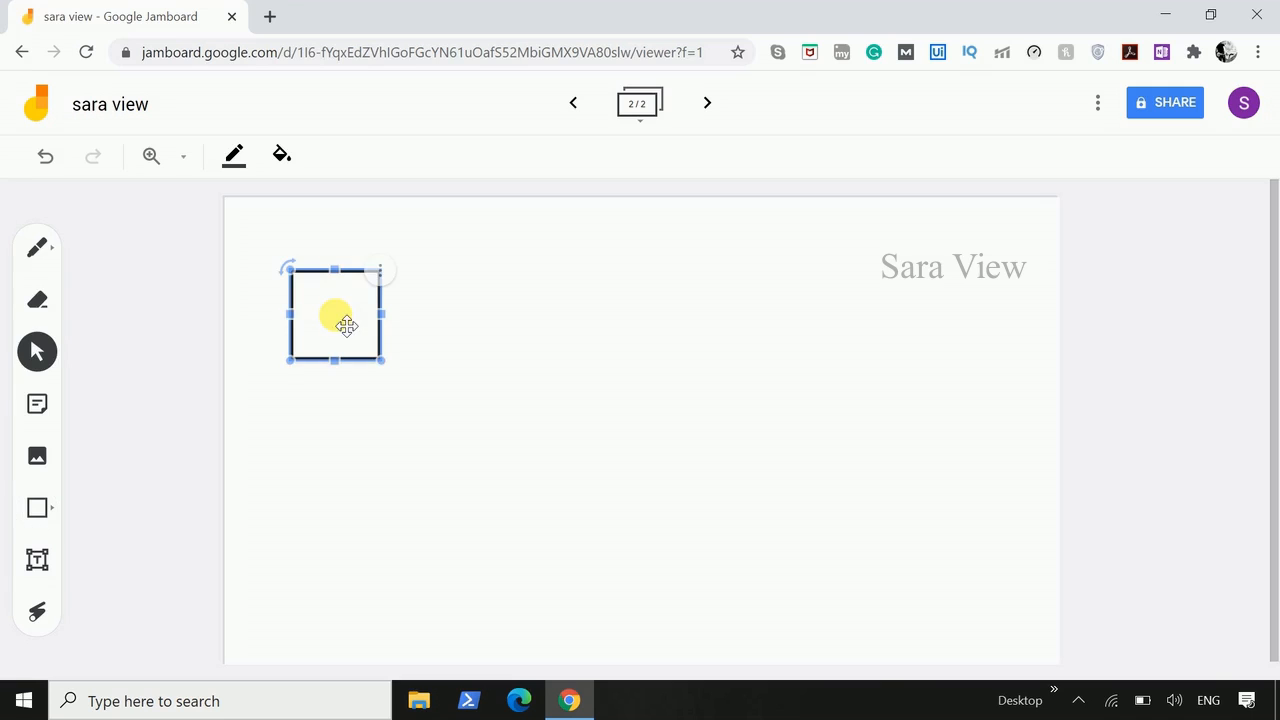
- Add a triangle shape below the square on the second frame
{"action": "left_click", "coordinate": [57, 509]}
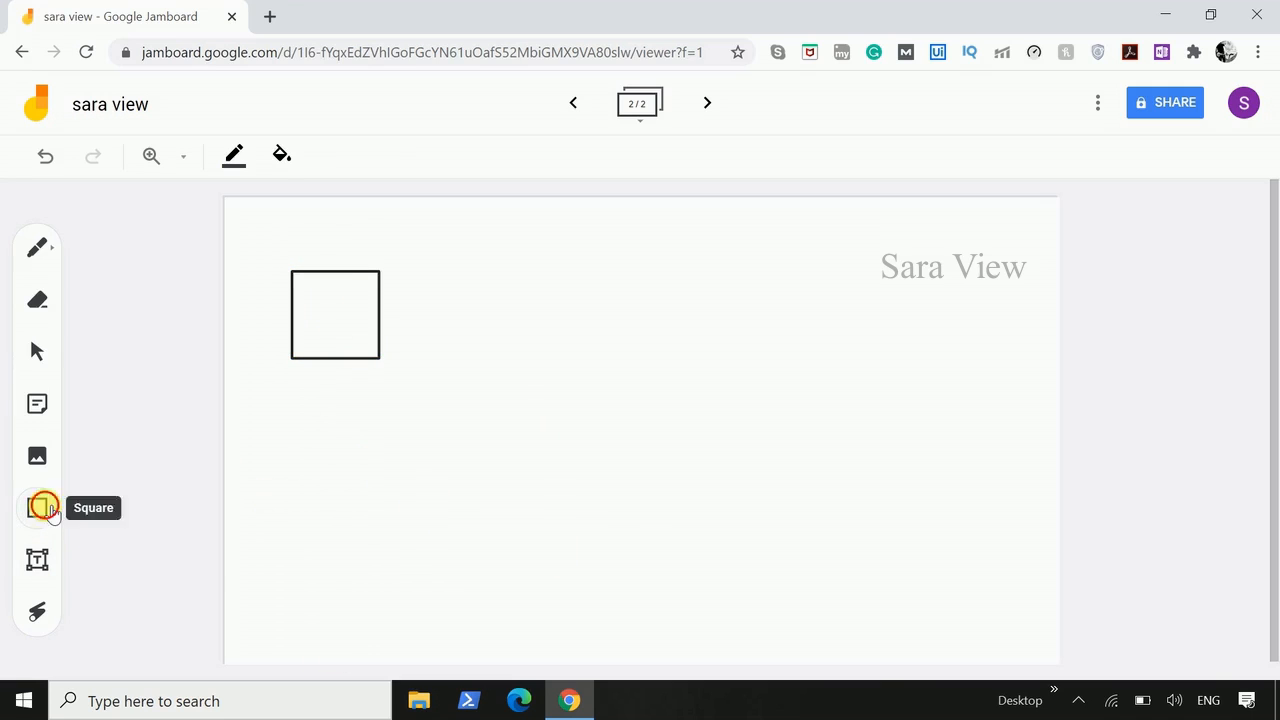
{"action": "left_click", "coordinate": [38, 508]}
{"action": "left_click", "coordinate": [190, 512]}
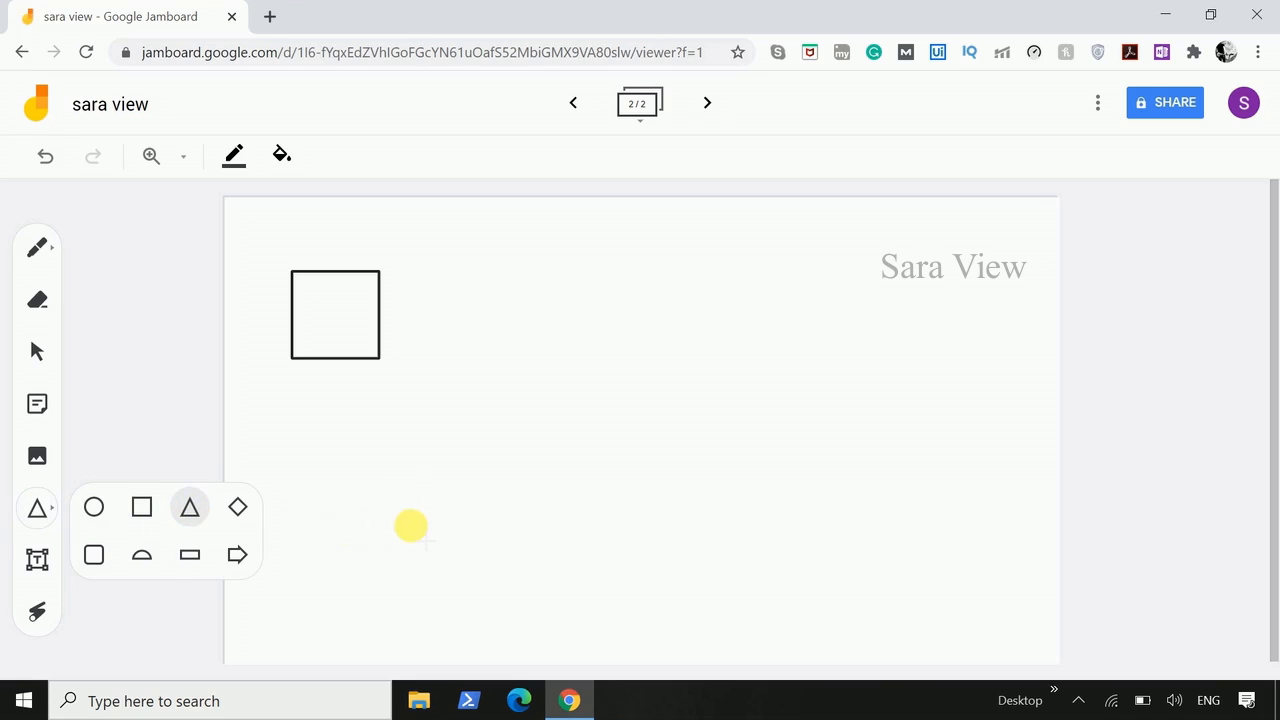
{"action": "left_click", "coordinate": [369, 503]}
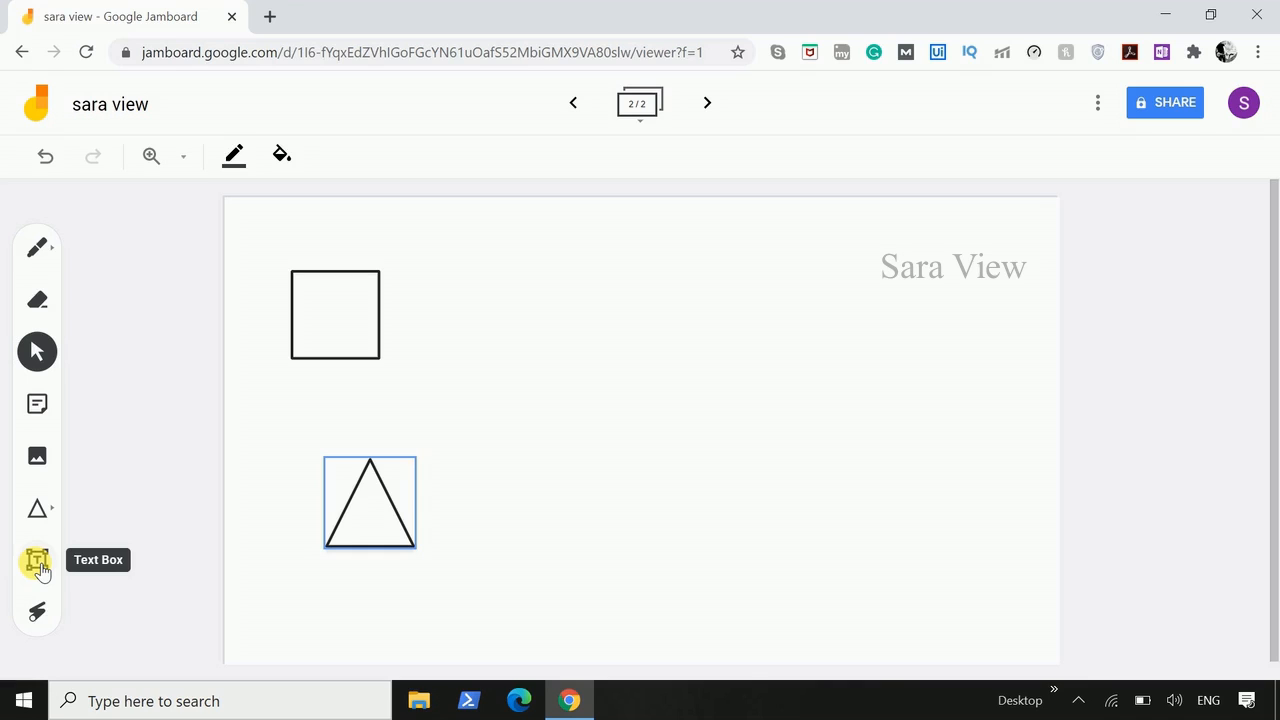
- Add the text labels "Square" and "Triangle" to the right of the matching shapes, level with each one
{"action": "left_click", "coordinate": [37, 562]}
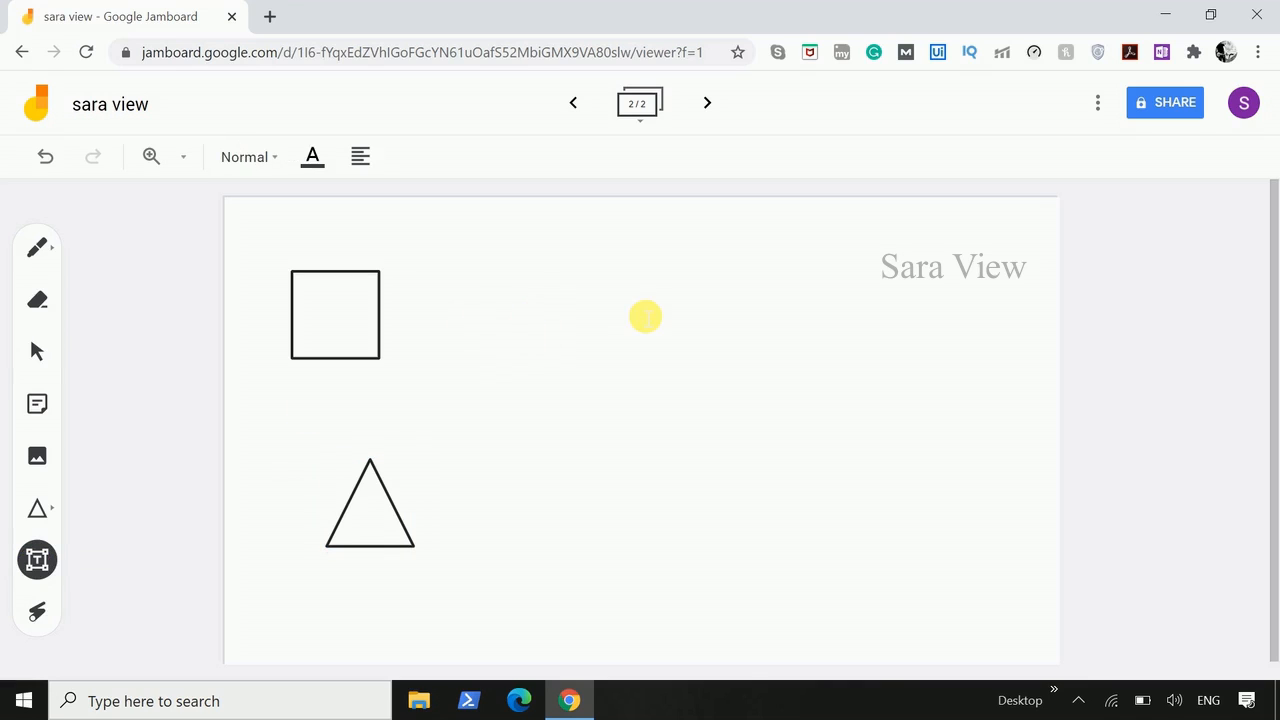
{"action": "left_click", "coordinate": [645, 316]}
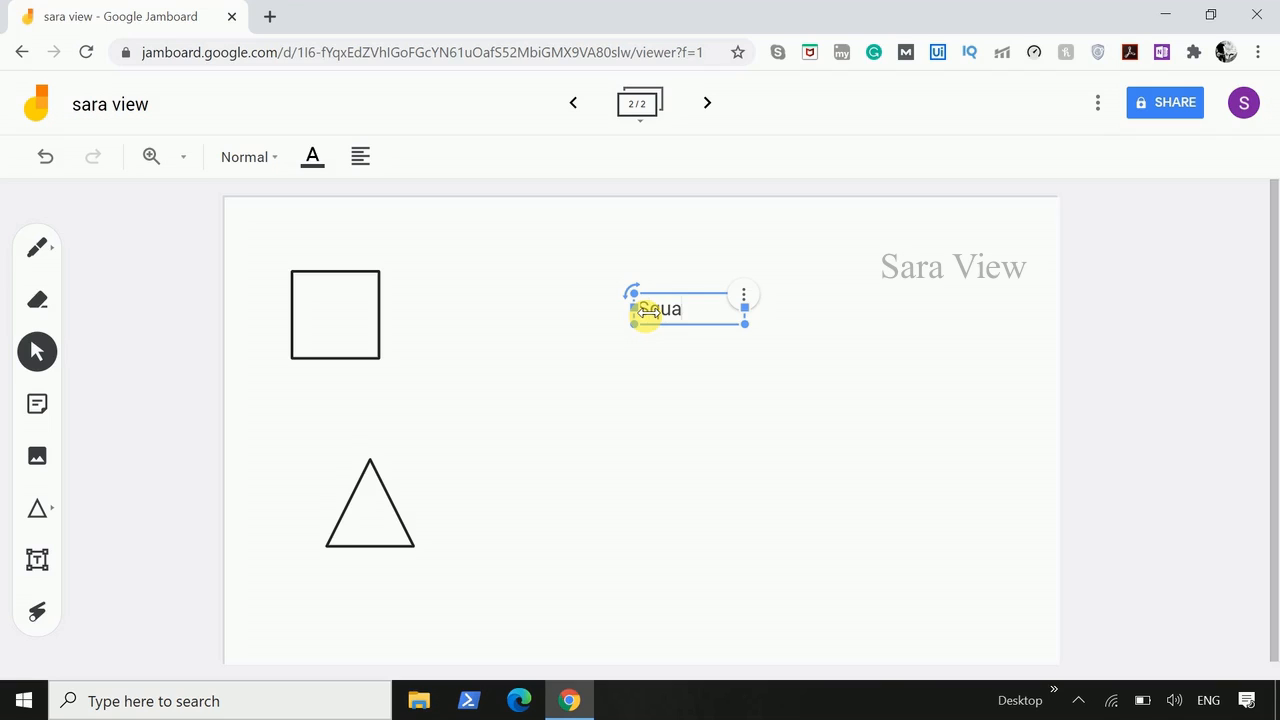
{"action": "left_click", "coordinate": [37, 560]}
{"action": "left_click", "coordinate": [643, 490]}
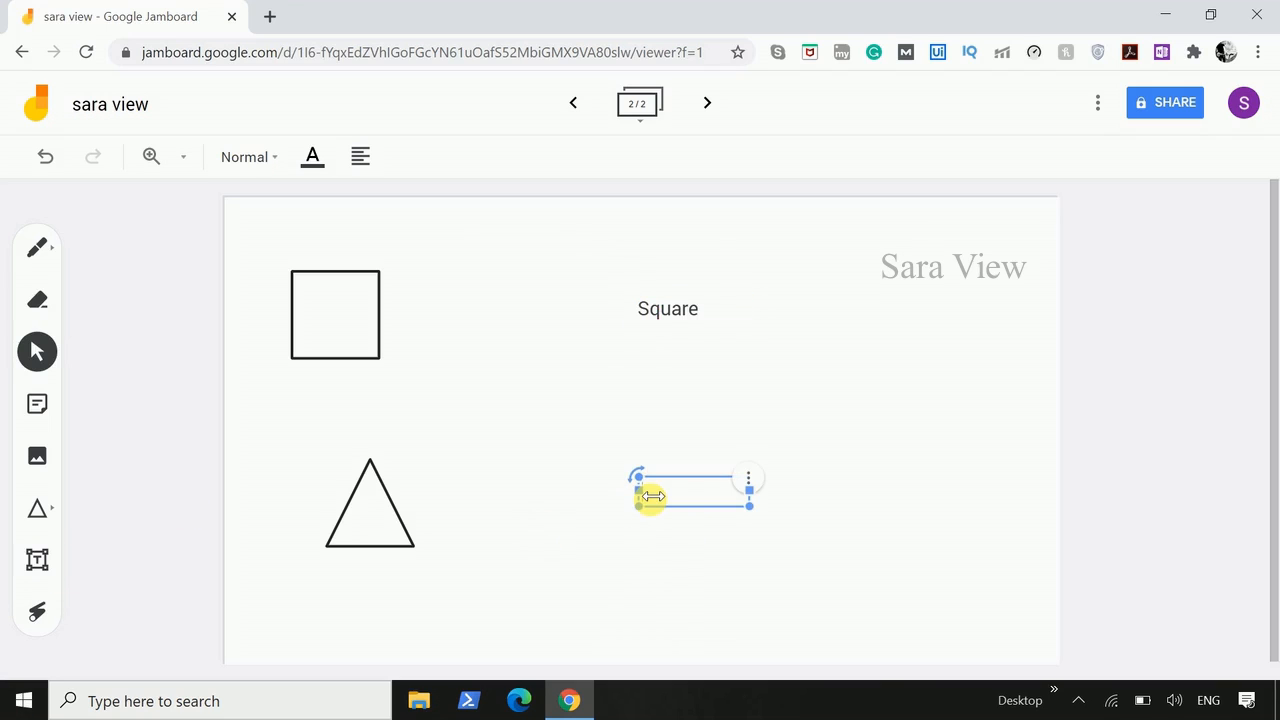
{"action": "type", "text": "Triangle"}
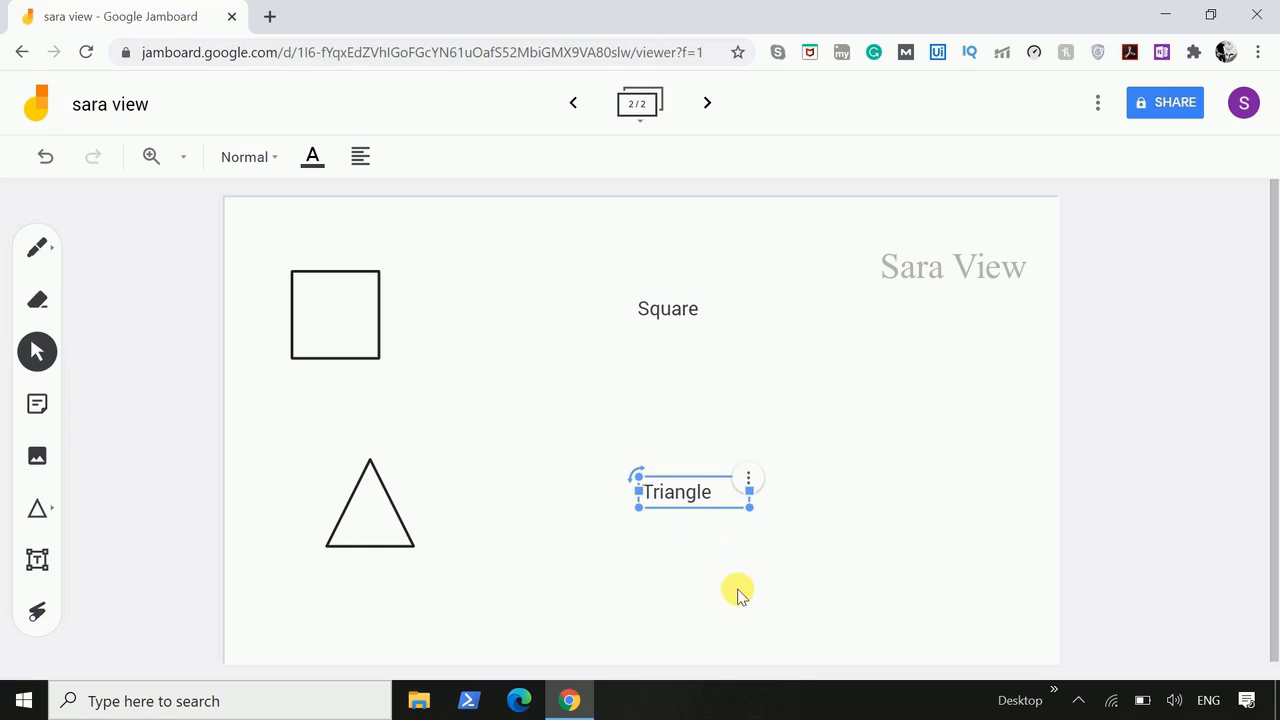
{"action": "left_click", "coordinate": [885, 590]}
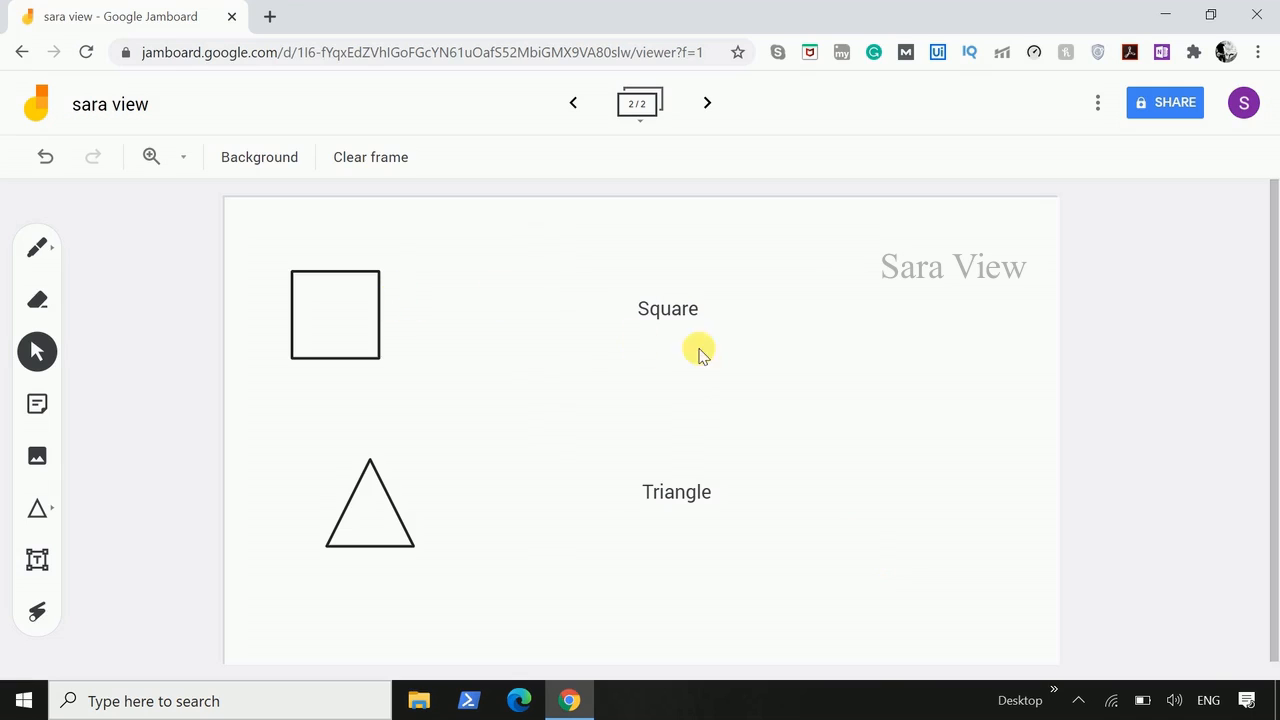
- Draw a horizontal arrow shape between the square and its "Square" label
{"action": "left_click", "coordinate": [60, 514]}
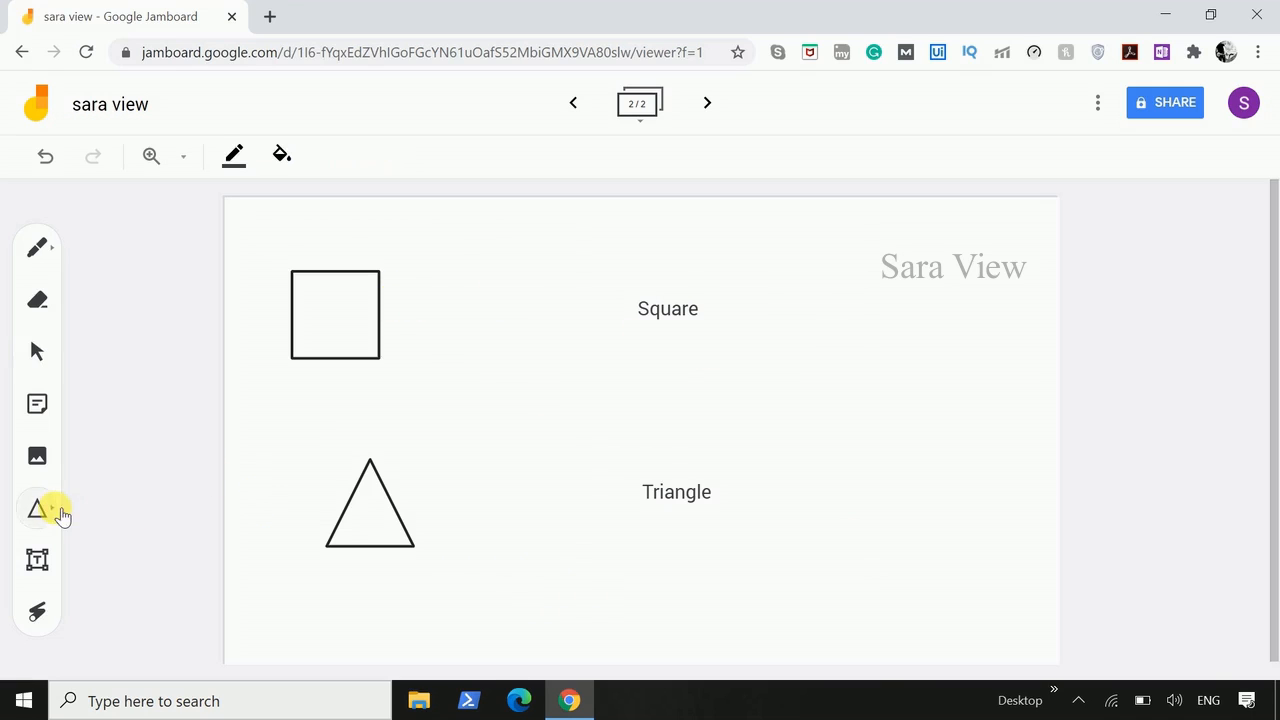
{"action": "left_click", "coordinate": [57, 516]}
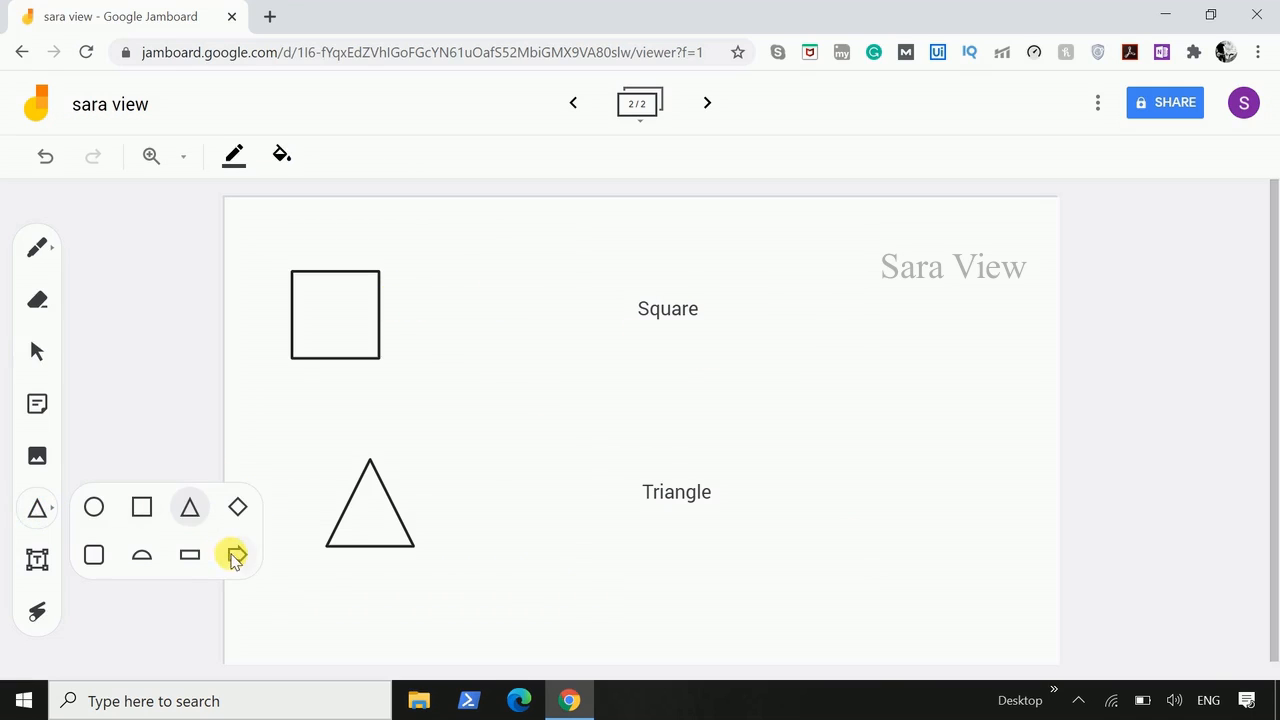
{"action": "left_click", "coordinate": [237, 554]}
{"action": "left_click_drag", "start_coordinate": [460, 313], "coordinate": [591, 344]}
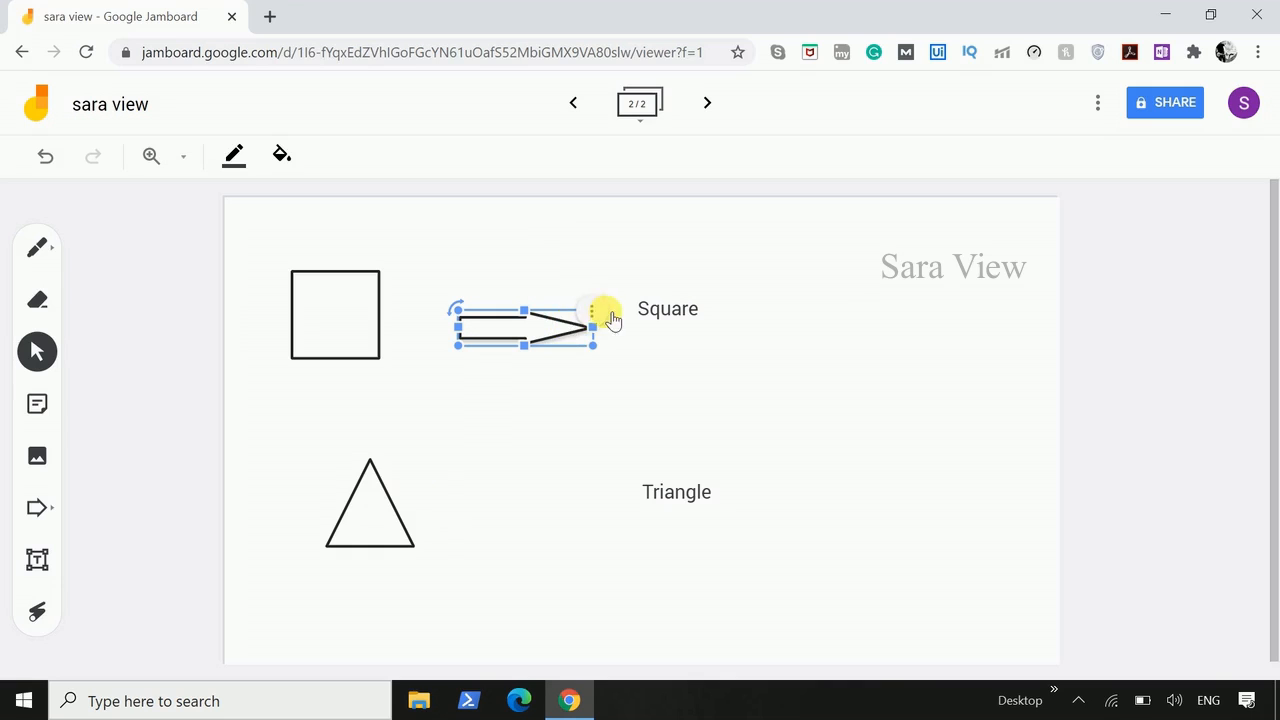
- Duplicate the arrow and place the copy between the triangle and its "Triangle" label
{"action": "left_click", "coordinate": [592, 311]}
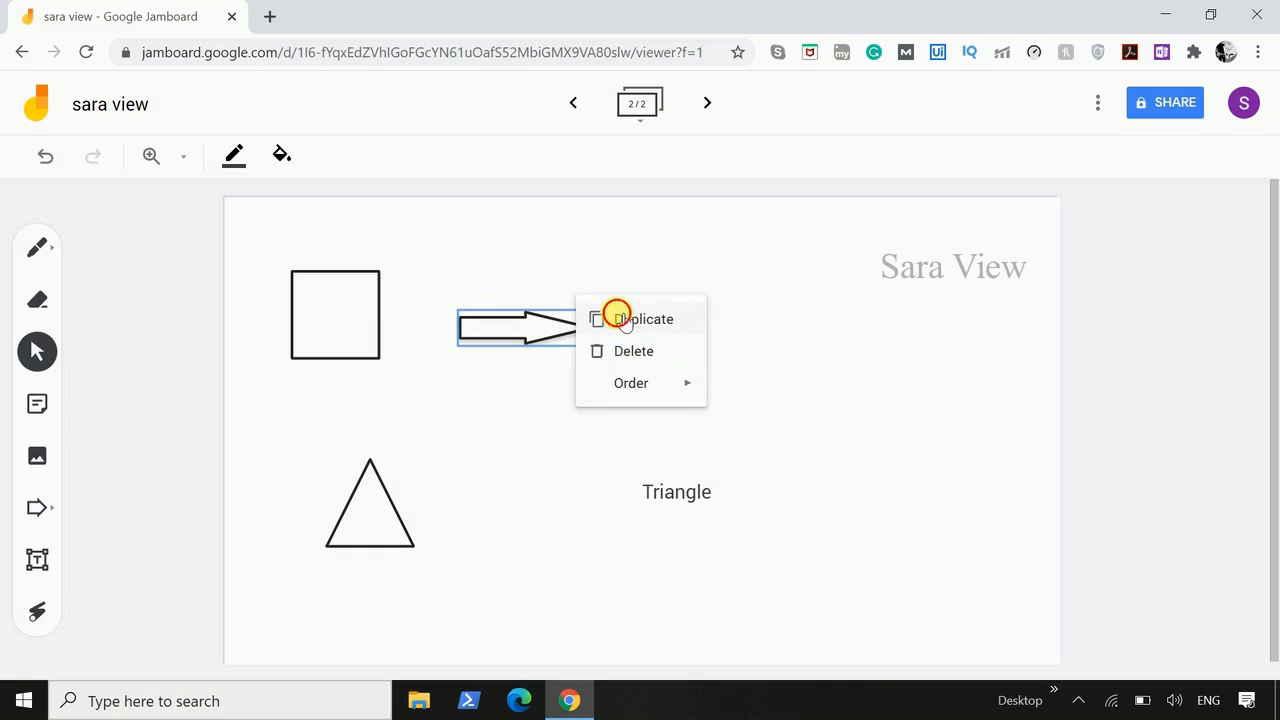
{"action": "left_click", "coordinate": [620, 318]}
{"action": "left_click_drag", "start_coordinate": [535, 389], "coordinate": [514, 489]}
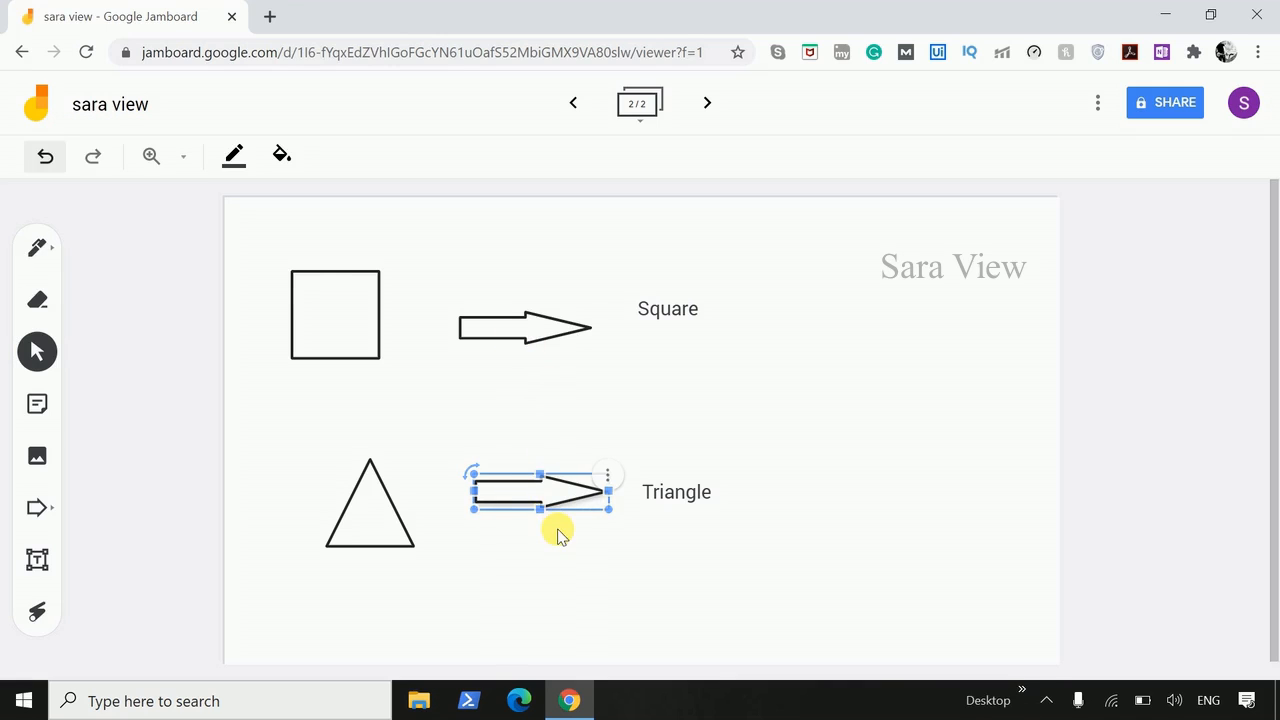
- Give the arrow beside the triangle a blue border and a light red fill
{"action": "left_click", "coordinate": [560, 531]}
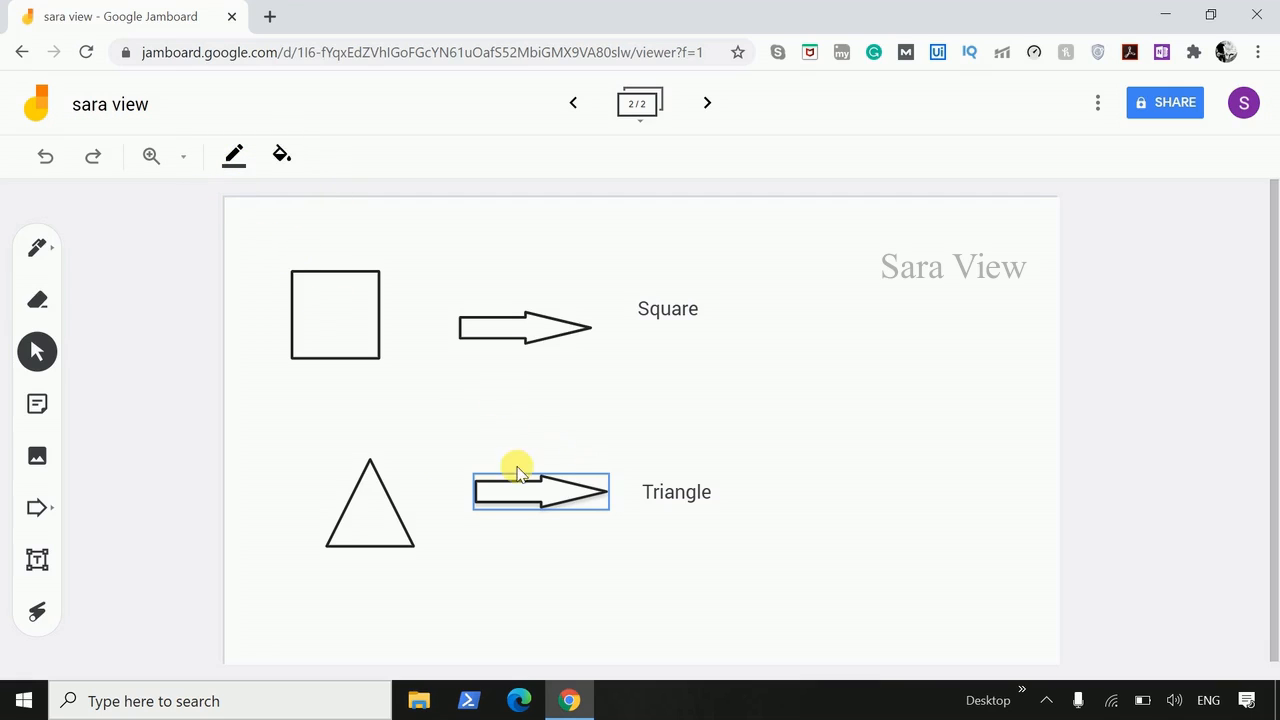
{"action": "left_click", "coordinate": [245, 155]}
{"action": "left_click", "coordinate": [285, 203]}
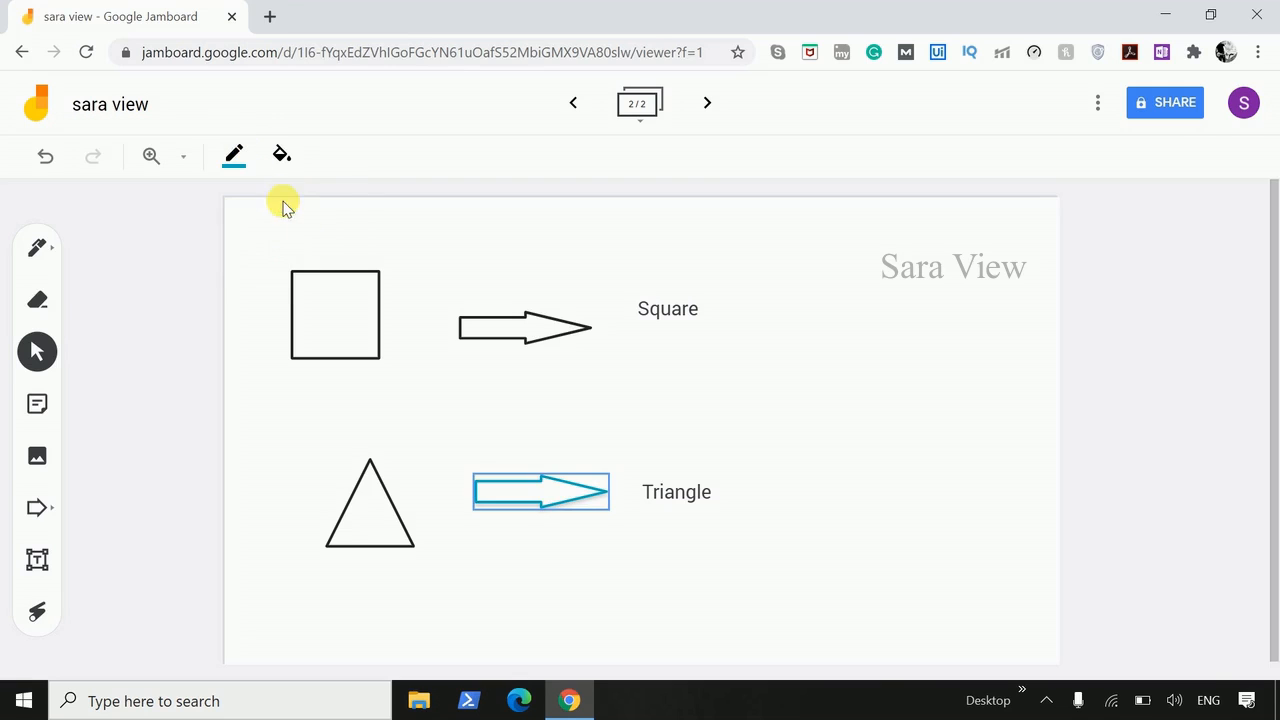
{"action": "left_click", "coordinate": [296, 166]}
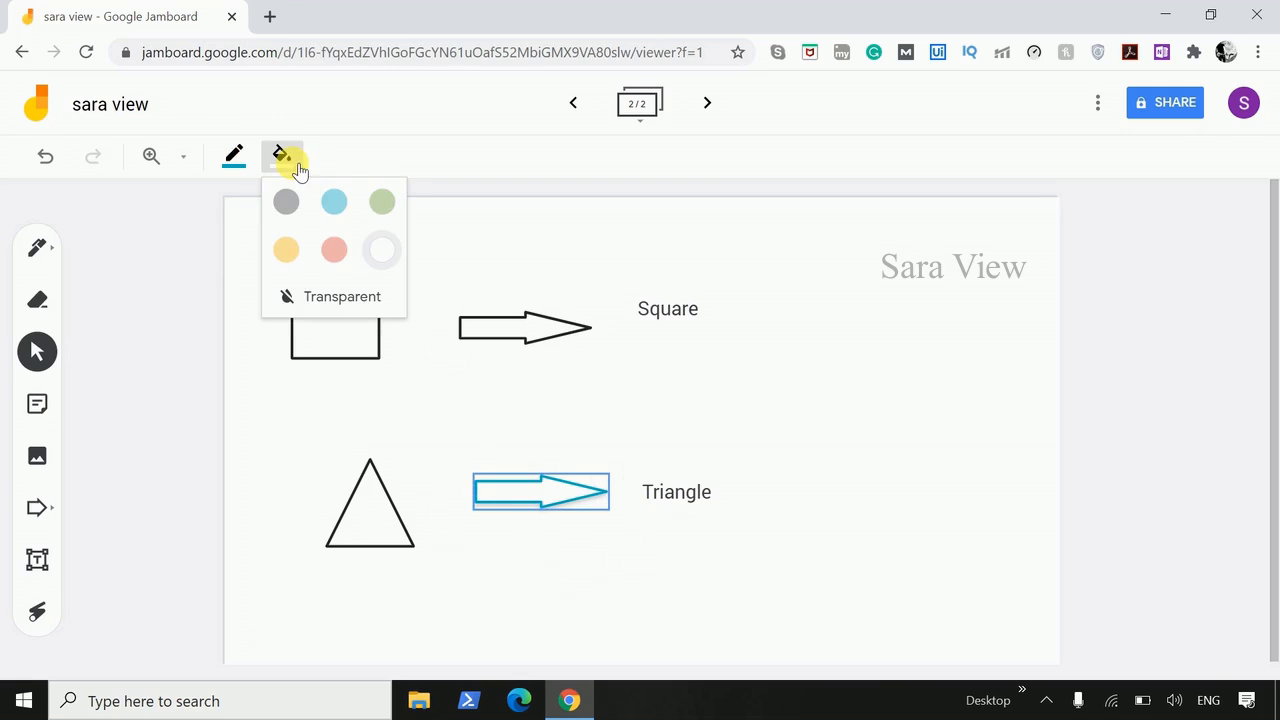
{"action": "left_click", "coordinate": [335, 250]}
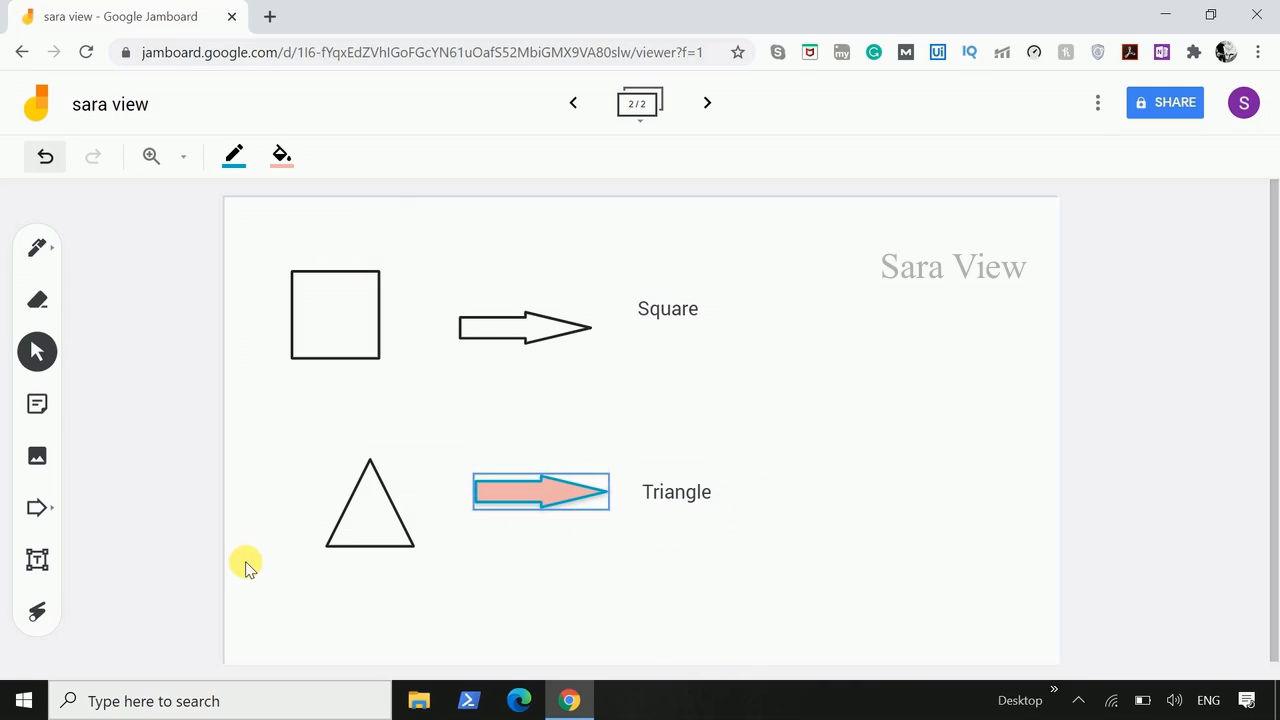
- Use the Laser tool to point out areas around the square and the triangle
{"action": "left_click", "coordinate": [40, 615]}
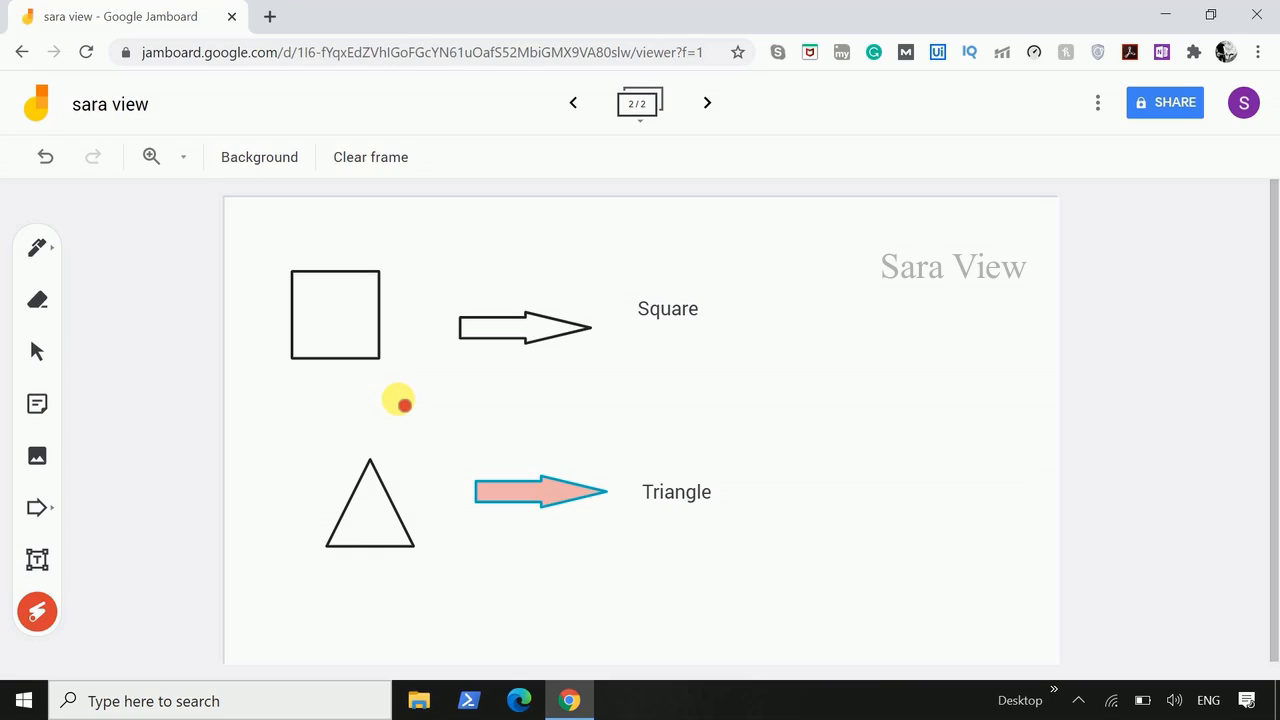
{"action": "mouse_move", "coordinate": [397, 400]}
{"action": "left_mouse_down"}
{"action": "mouse_move", "coordinate": [346, 194]}
{"action": "mouse_move", "coordinate": [409, 383]}
{"action": "mouse_move", "coordinate": [381, 399]}
{"action": "left_mouse_up"}
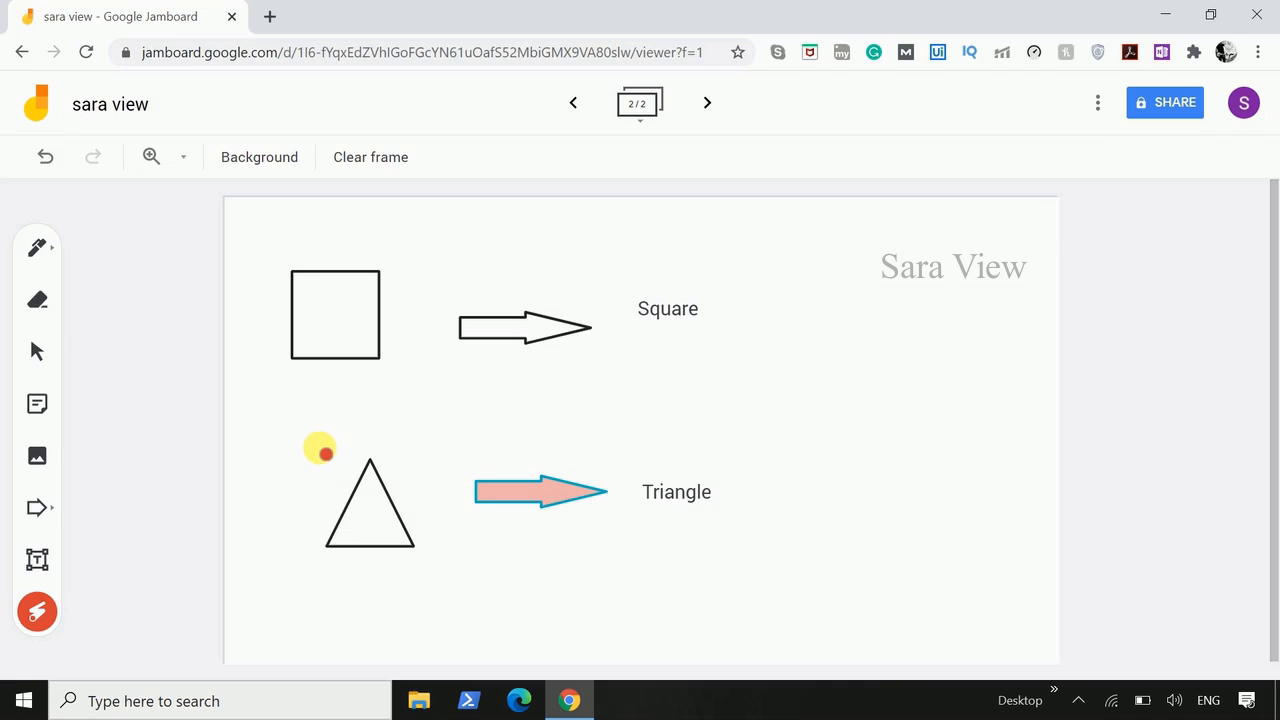
{"action": "mouse_move", "coordinate": [320, 449]}
{"action": "left_mouse_down"}
{"action": "mouse_move", "coordinate": [434, 463]}
{"action": "mouse_move", "coordinate": [240, 557]}
{"action": "mouse_move", "coordinate": [338, 482]}
{"action": "left_mouse_up"}
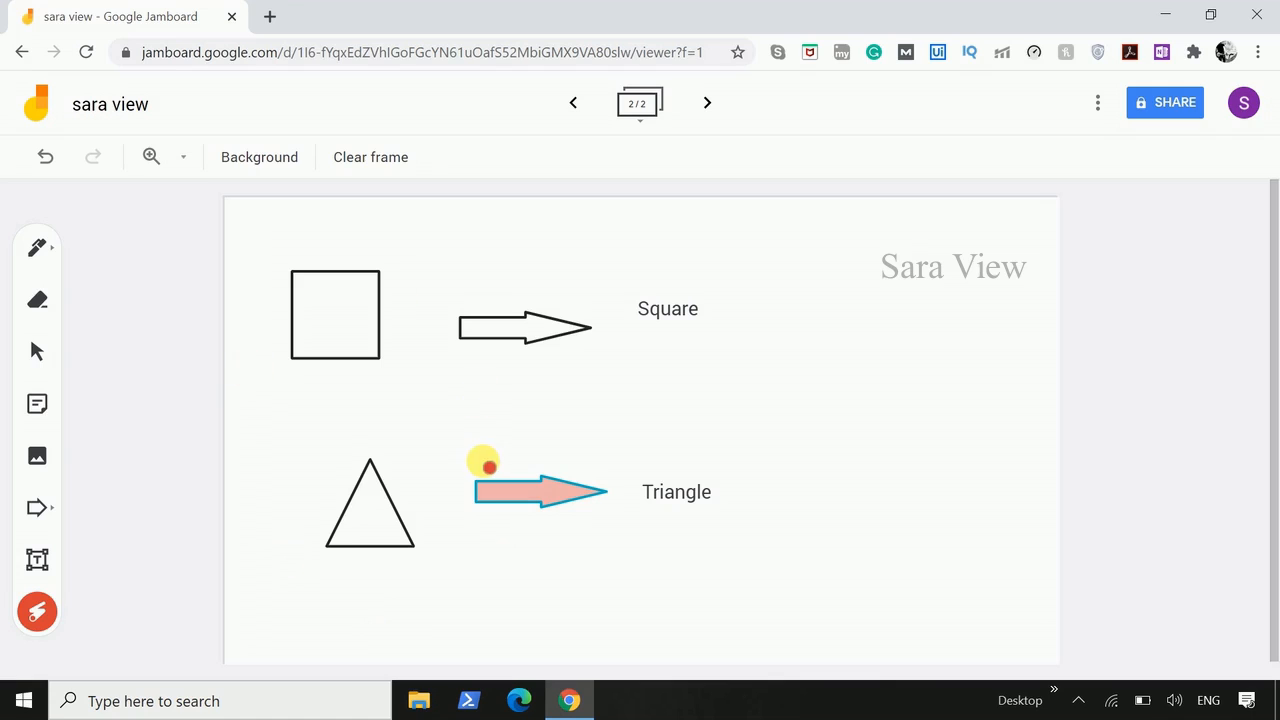
- Draw a blue freehand loop around the square
{"action": "left_click", "coordinate": [54, 250]}
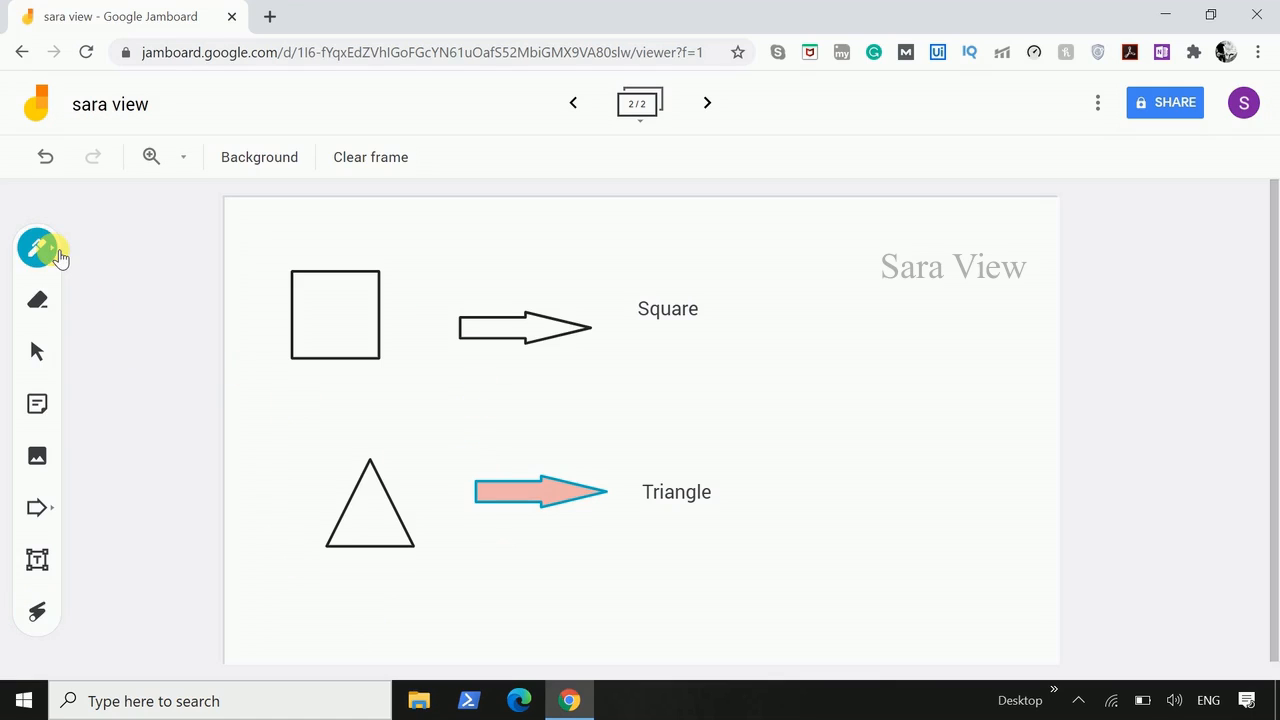
{"action": "mouse_move", "coordinate": [278, 252]}
{"action": "left_mouse_down"}
{"action": "mouse_move", "coordinate": [391, 245]}
{"action": "mouse_move", "coordinate": [417, 371]}
{"action": "mouse_move", "coordinate": [274, 276]}
{"action": "mouse_move", "coordinate": [320, 249]}
{"action": "left_mouse_up"}
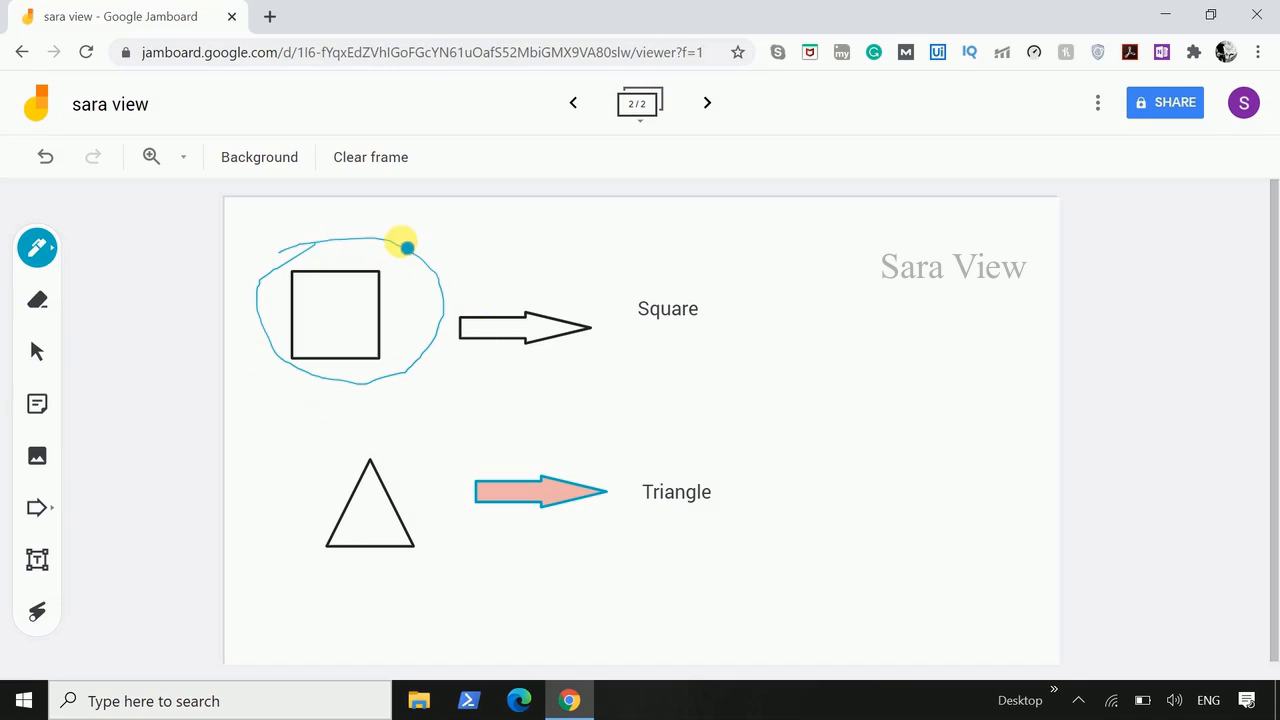
- Trace a loop around the square with the Laser tool
{"action": "left_click", "coordinate": [37, 611]}
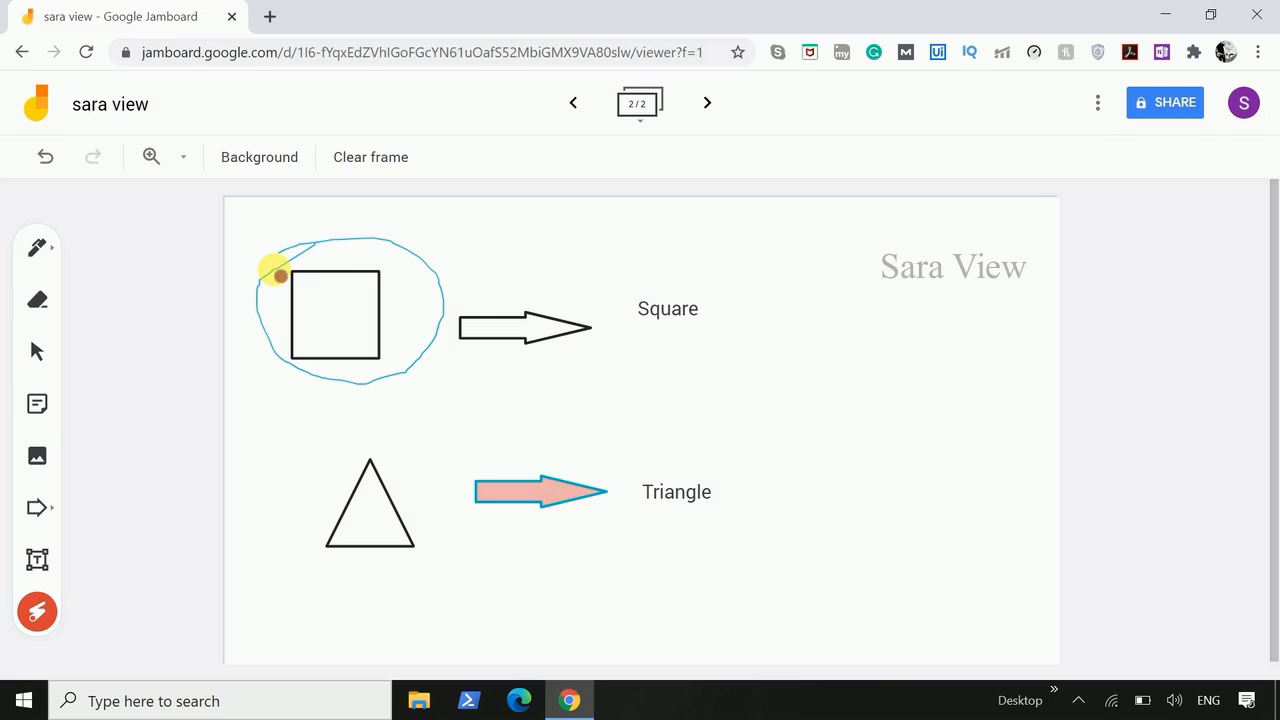
{"action": "mouse_move", "coordinate": [277, 271]}
{"action": "left_mouse_down"}
{"action": "mouse_move", "coordinate": [414, 249]}
{"action": "mouse_move", "coordinate": [416, 392]}
{"action": "mouse_move", "coordinate": [323, 260]}
{"action": "left_mouse_up"}
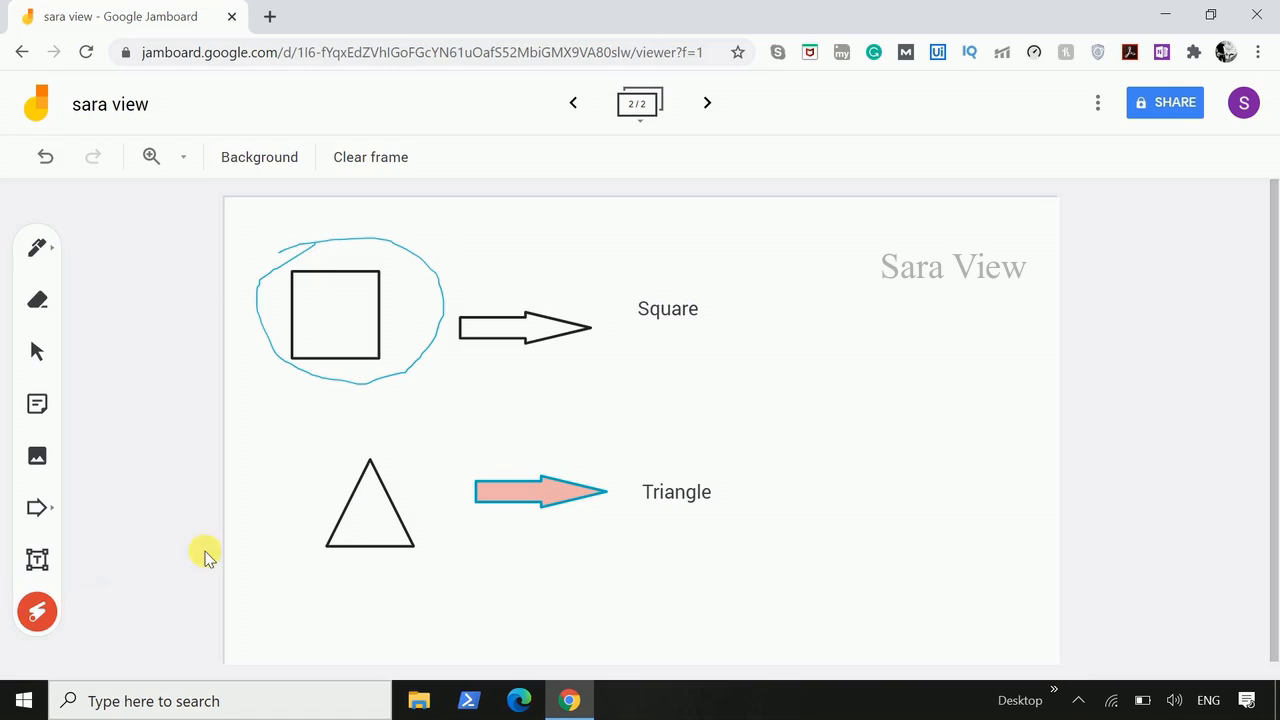
- Undo the blue freehand loop around the square and activate the Zoom tool
{"action": "left_click", "coordinate": [37, 351]}
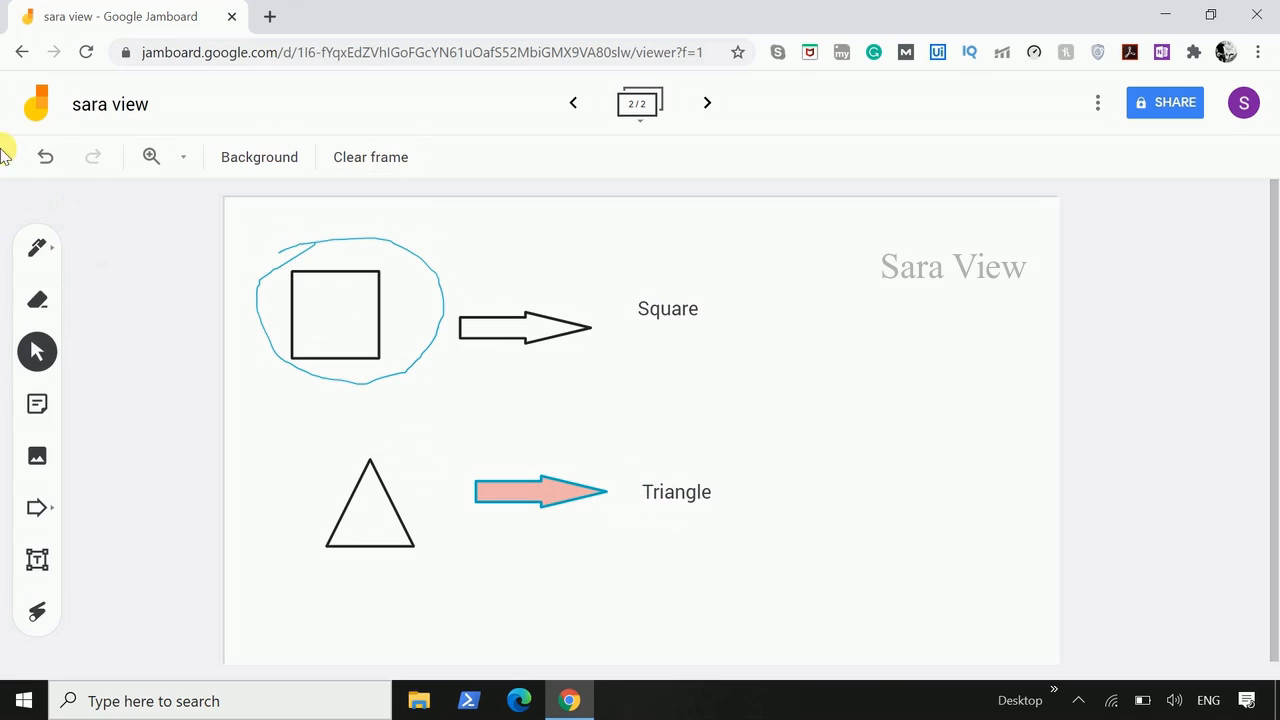
{"action": "left_click", "coordinate": [58, 168]}
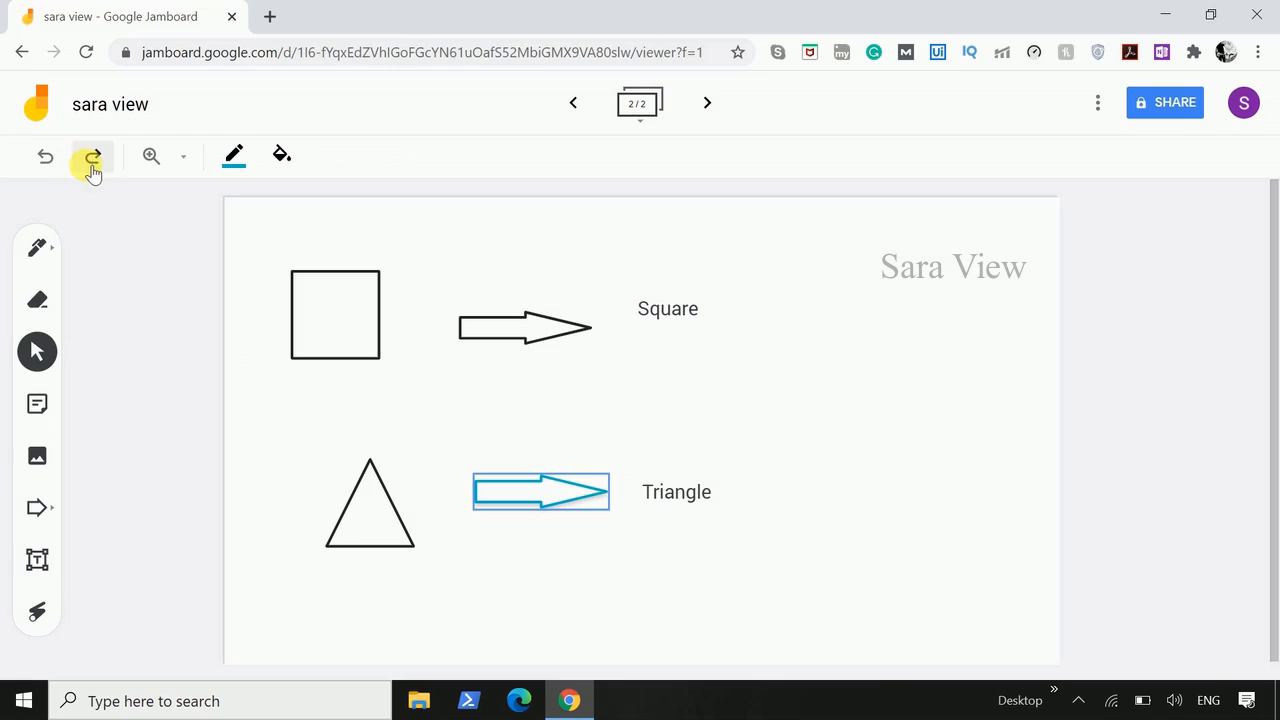
{"action": "left_click", "coordinate": [157, 165]}
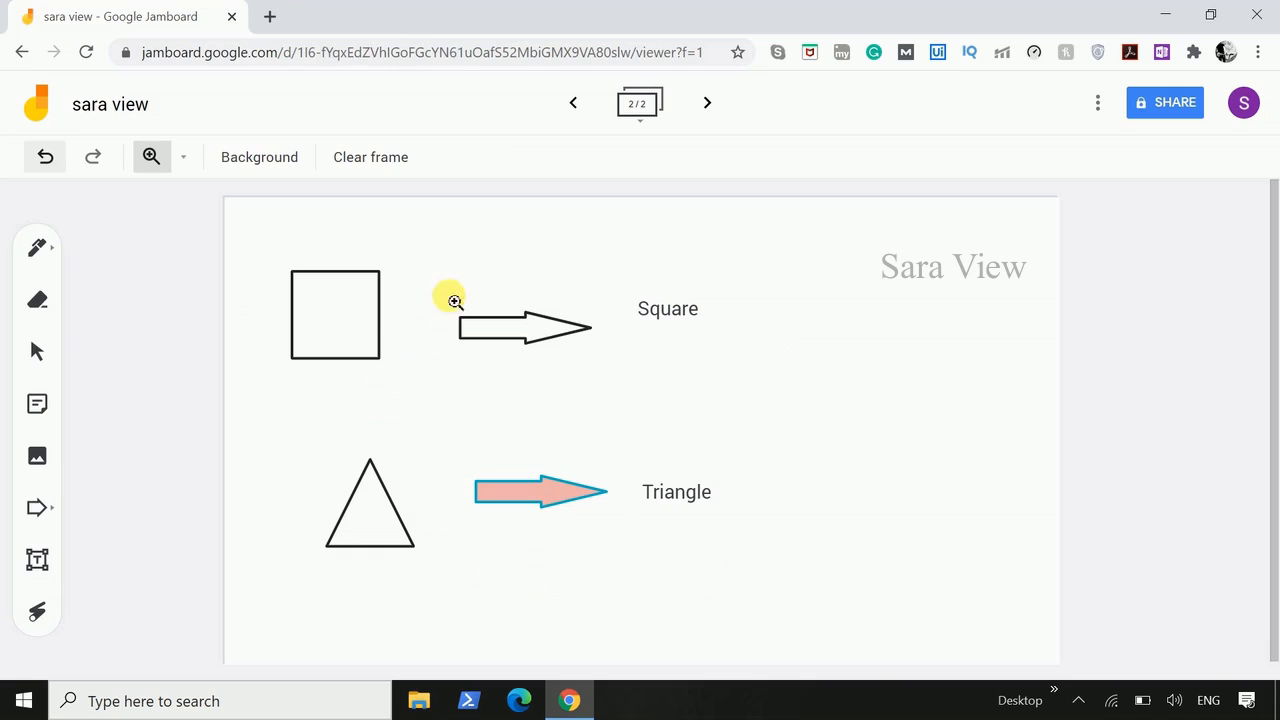
- Try the dotted, lined and blue grid backgrounds on the second frame
{"action": "left_click", "coordinate": [275, 165]}
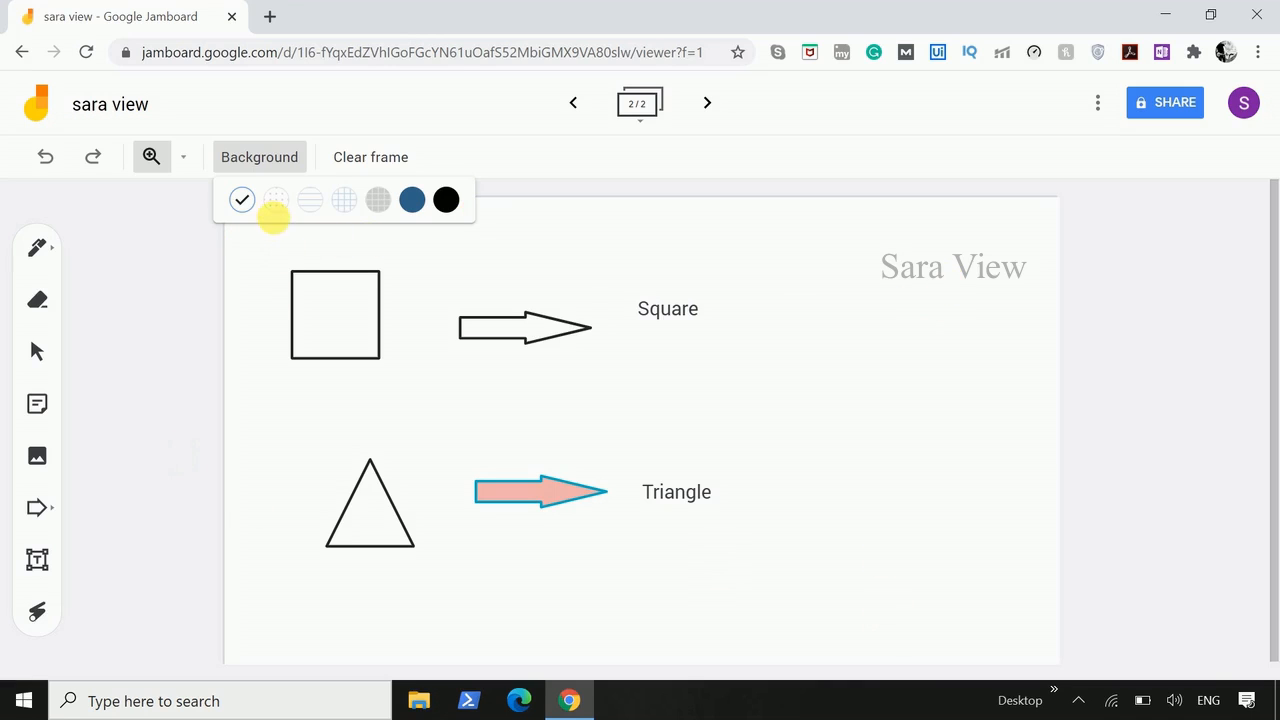
{"action": "left_click", "coordinate": [276, 200]}
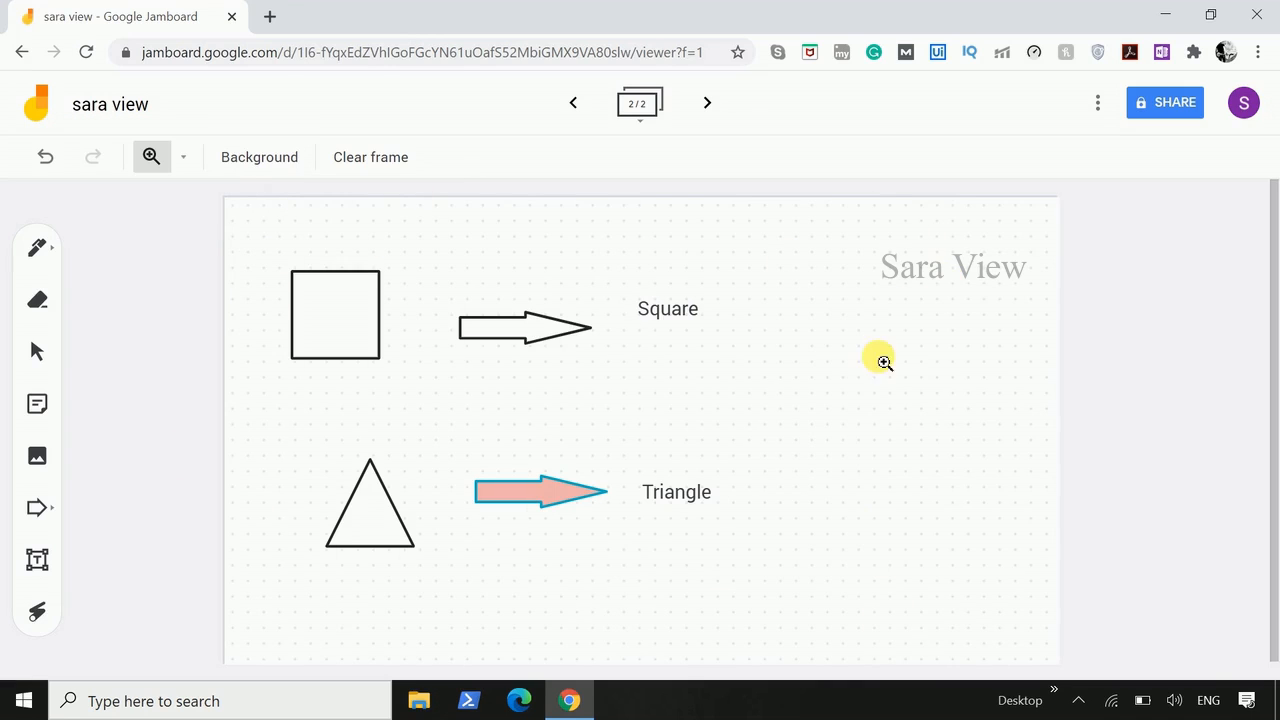
{"action": "left_click", "coordinate": [270, 168]}
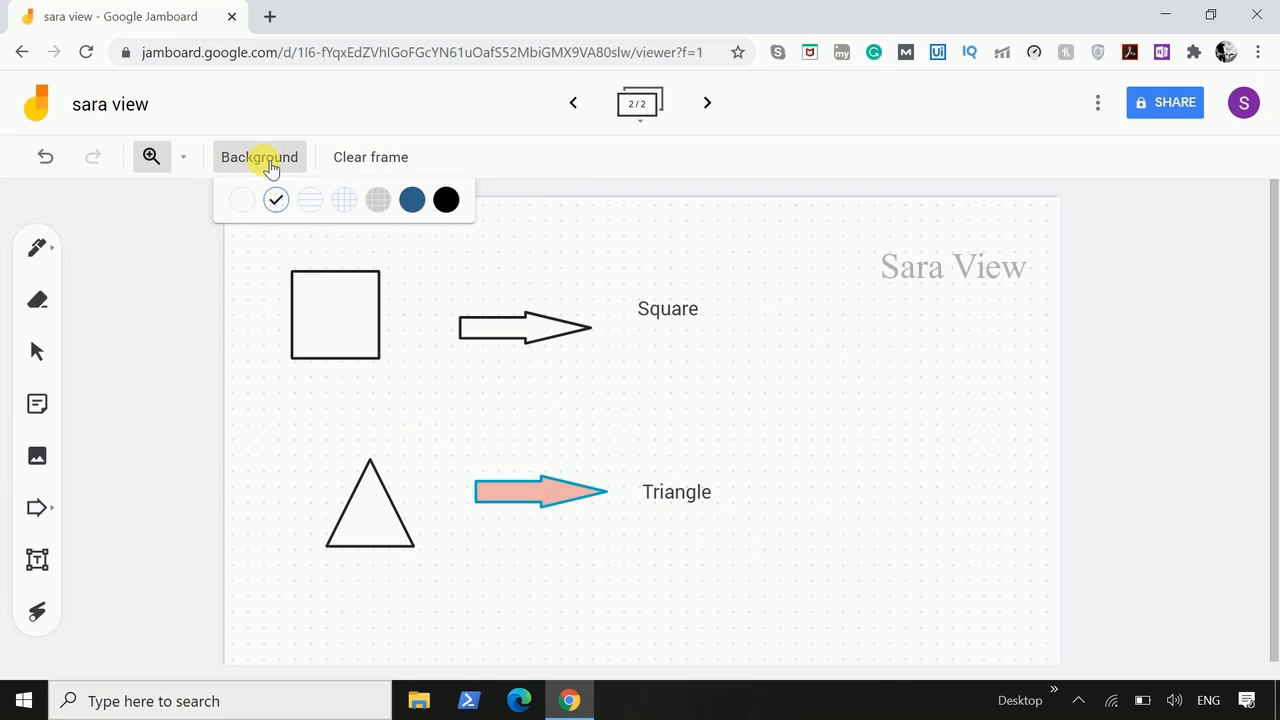
{"action": "left_click", "coordinate": [318, 203]}
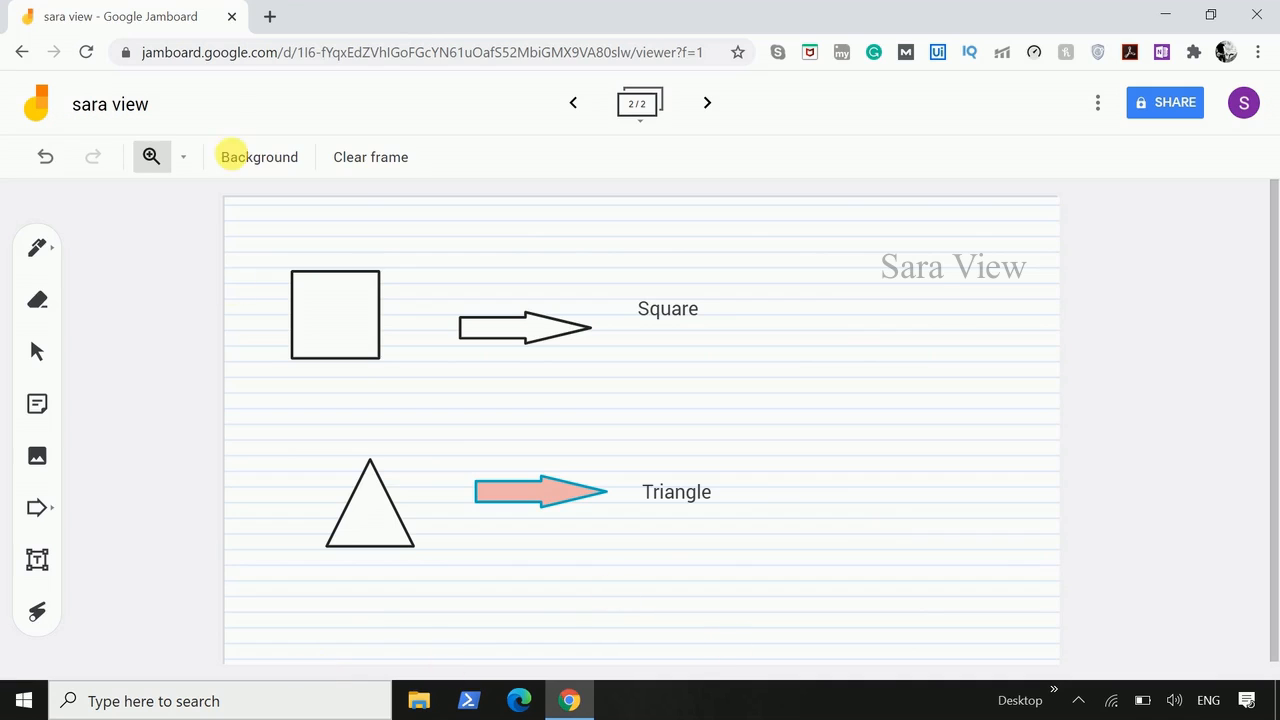
{"action": "left_click", "coordinate": [260, 157]}
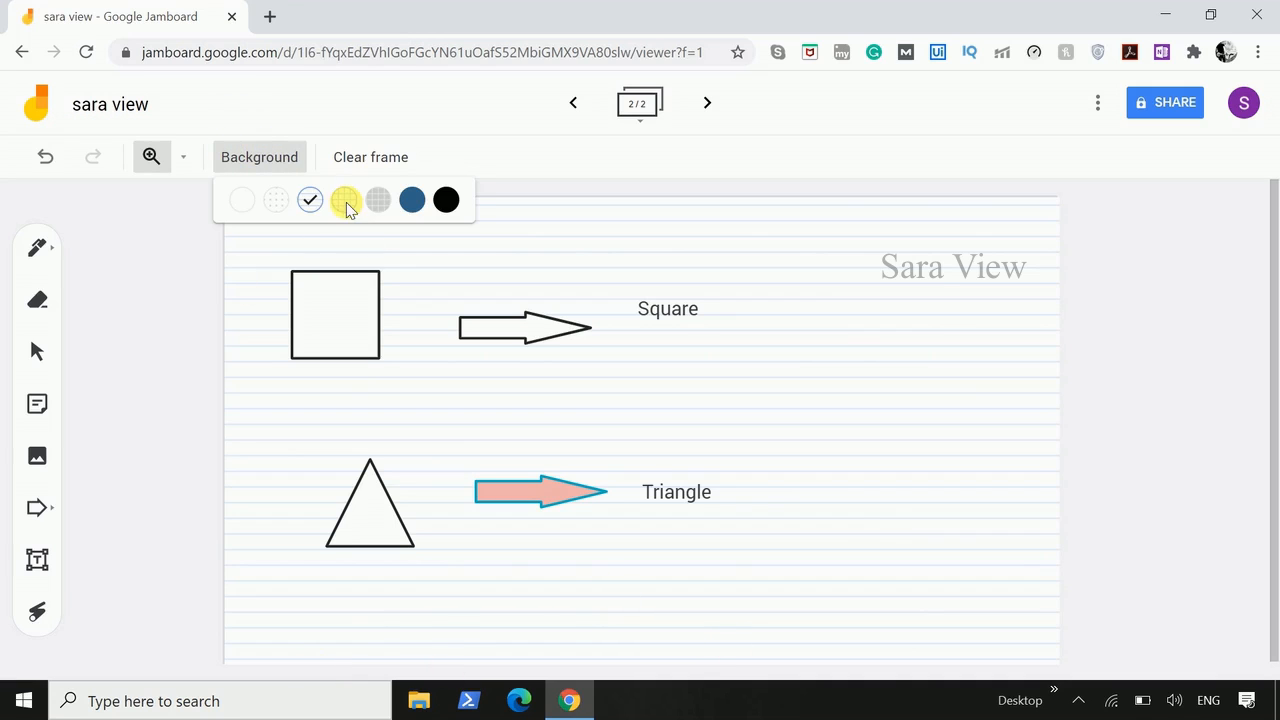
{"action": "left_click", "coordinate": [346, 202]}
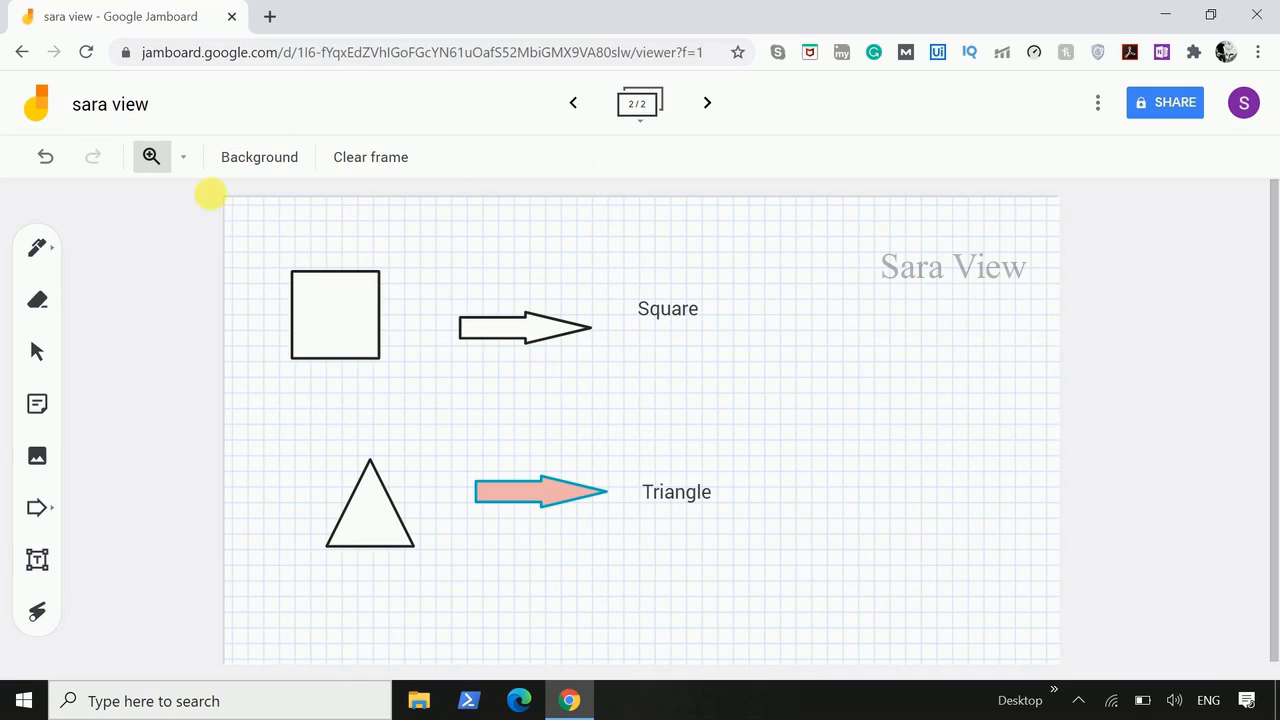
- Set the second frame's background to the gray grid
{"action": "left_click", "coordinate": [290, 158]}
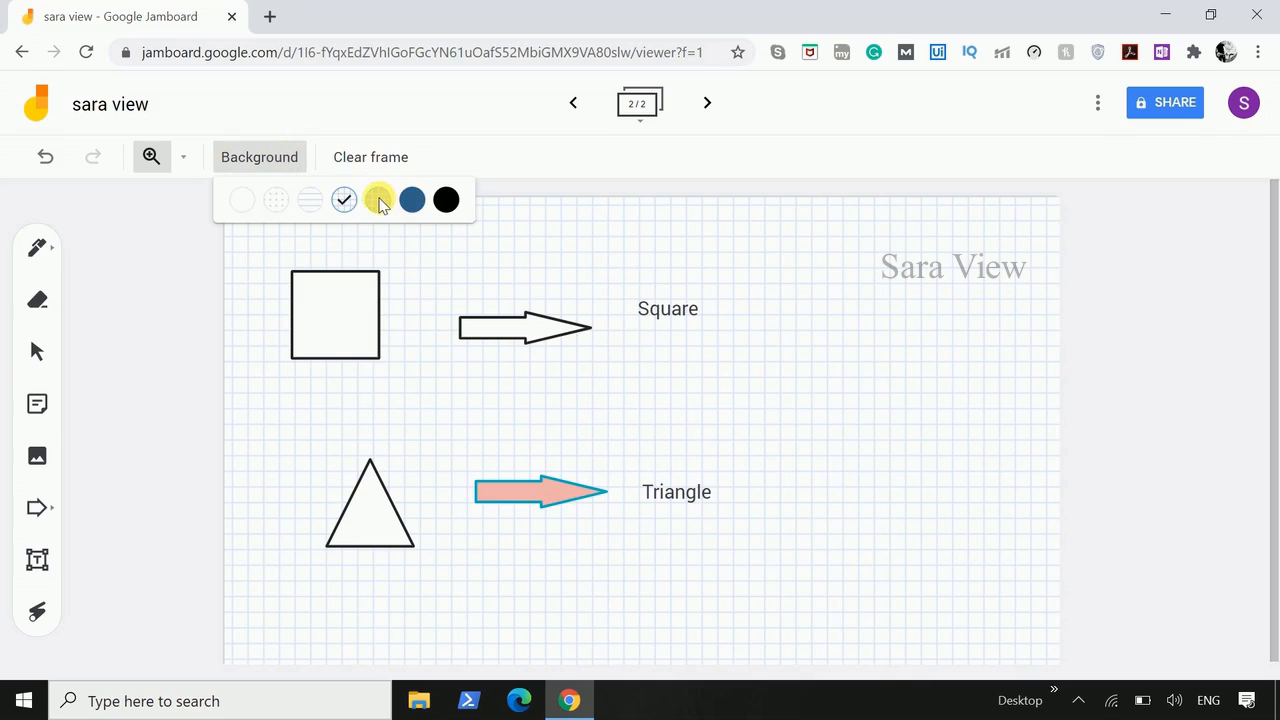
{"action": "left_click", "coordinate": [380, 201]}
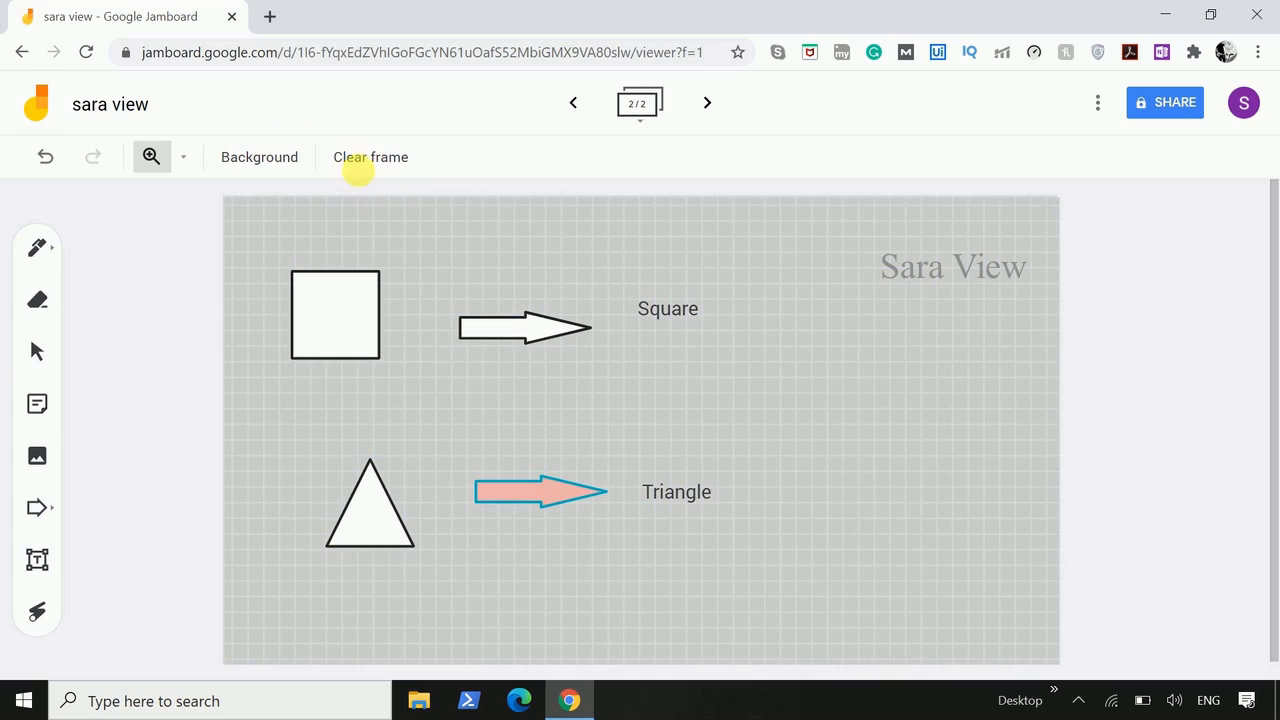
- Try the dark blue and black backgrounds on the second frame
{"action": "left_click", "coordinate": [279, 157]}
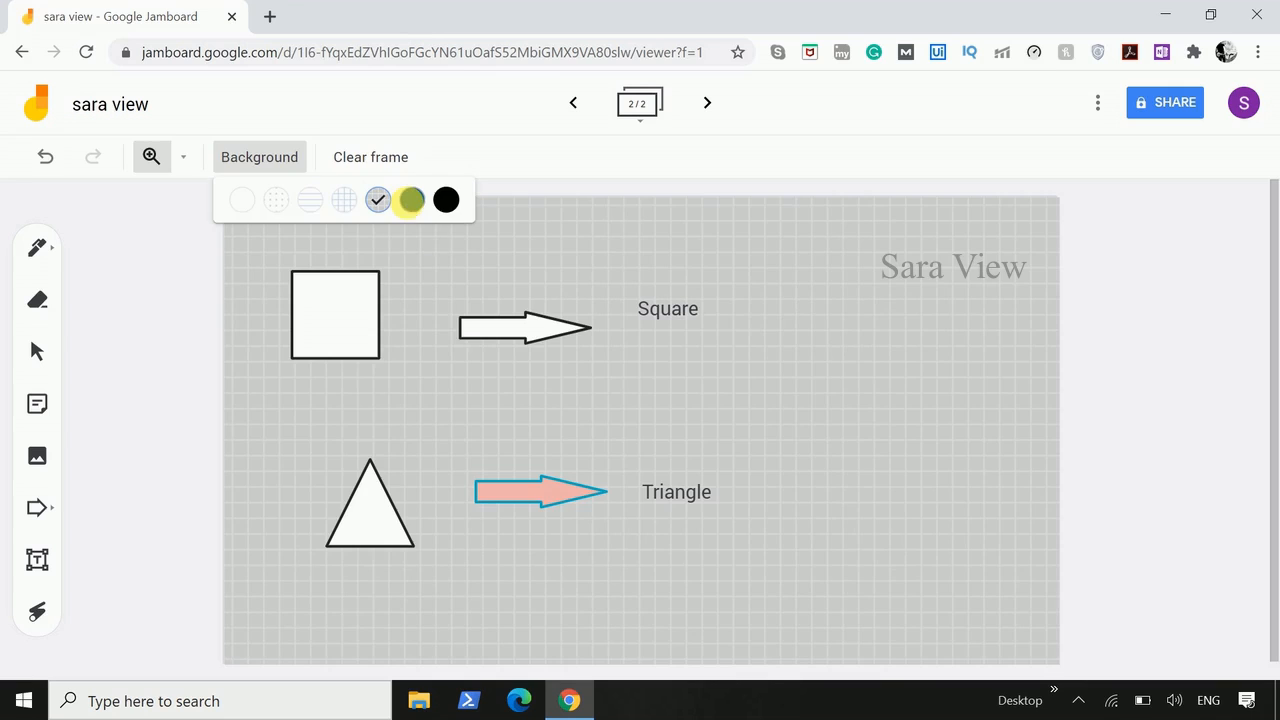
{"action": "left_click", "coordinate": [411, 201]}
{"action": "left_click", "coordinate": [252, 160]}
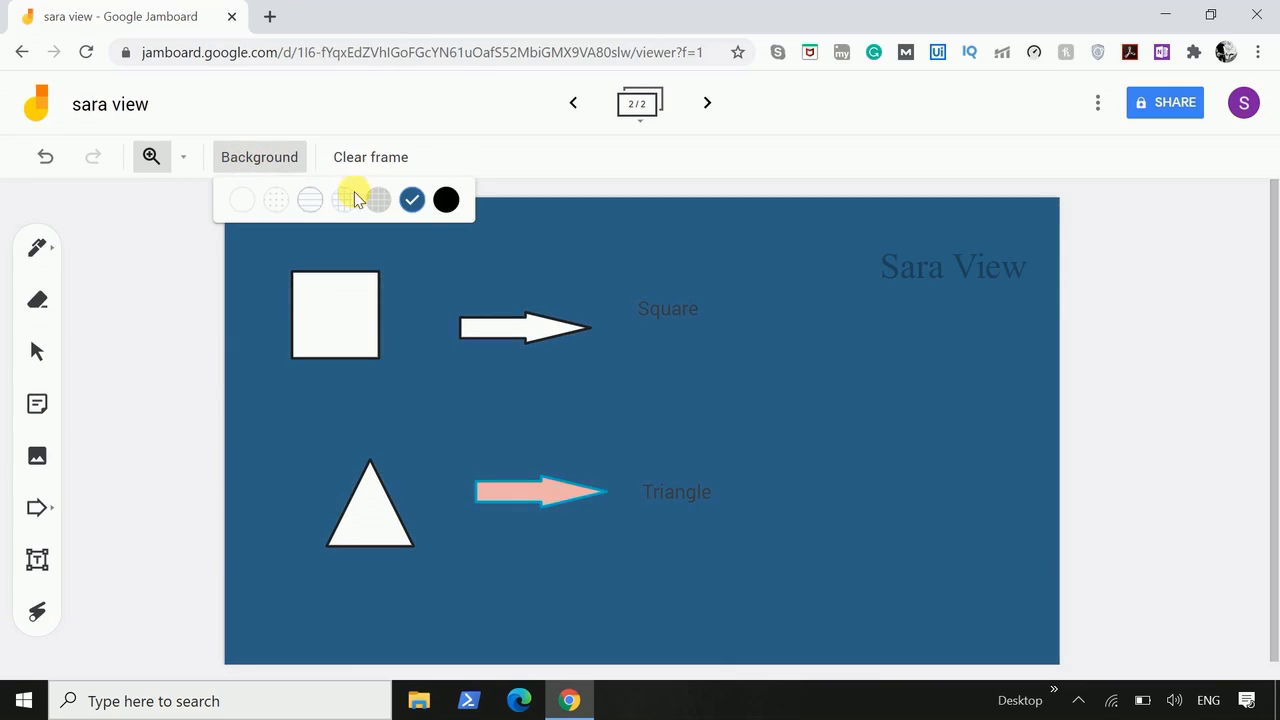
{"action": "left_click", "coordinate": [446, 201]}
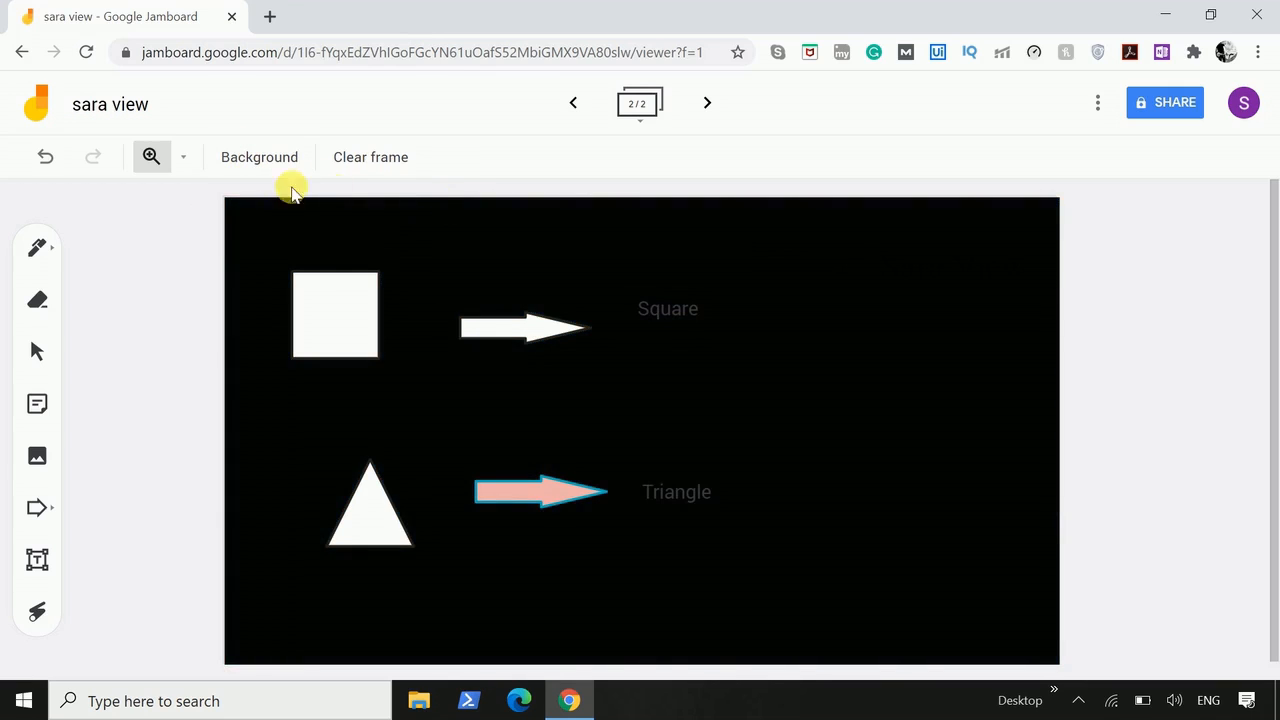
- Set the second frame's background to lined, then view the first frame and return to the second
{"action": "left_click", "coordinate": [273, 155]}
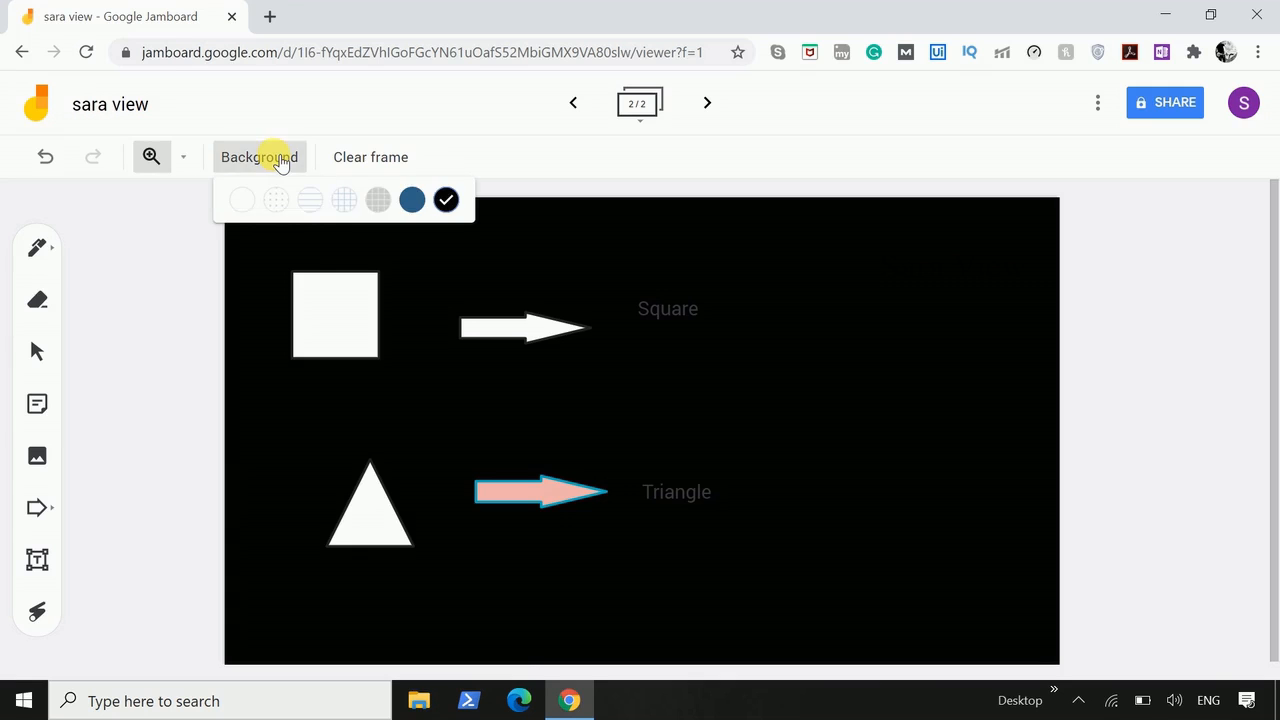
{"action": "left_click", "coordinate": [313, 205]}
{"action": "left_click", "coordinate": [575, 104]}
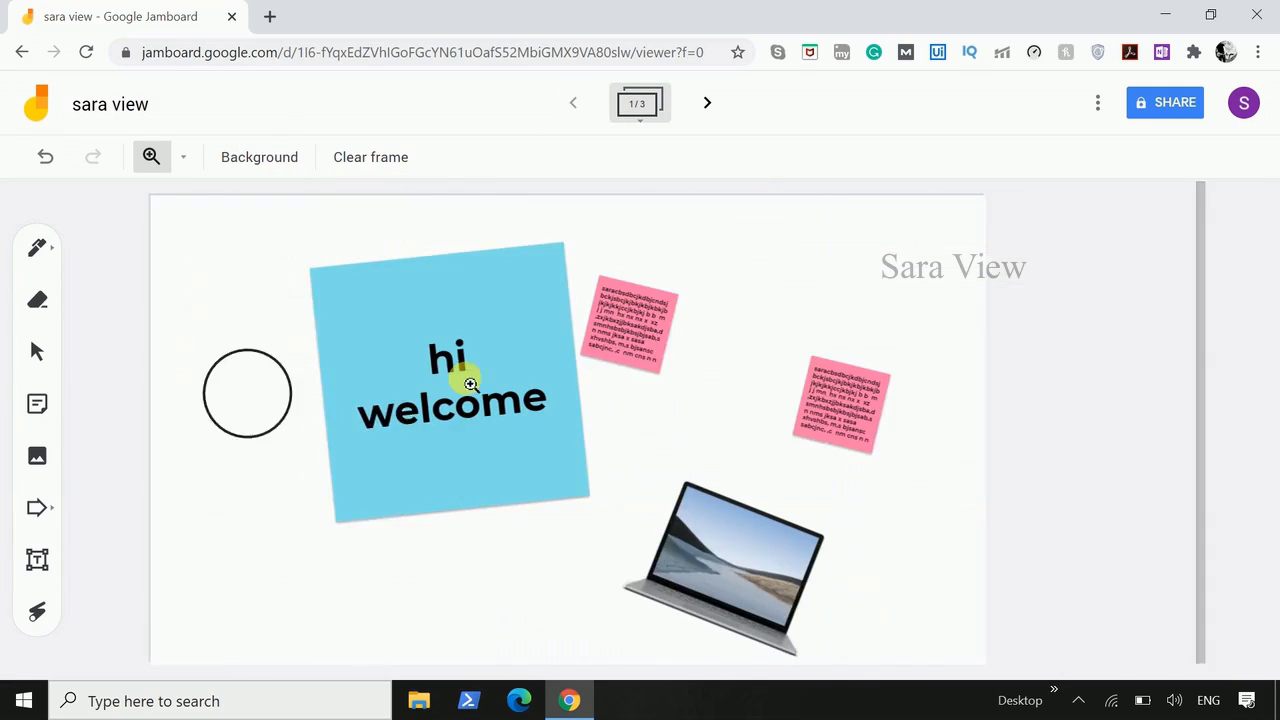
{"action": "left_click", "coordinate": [706, 105]}
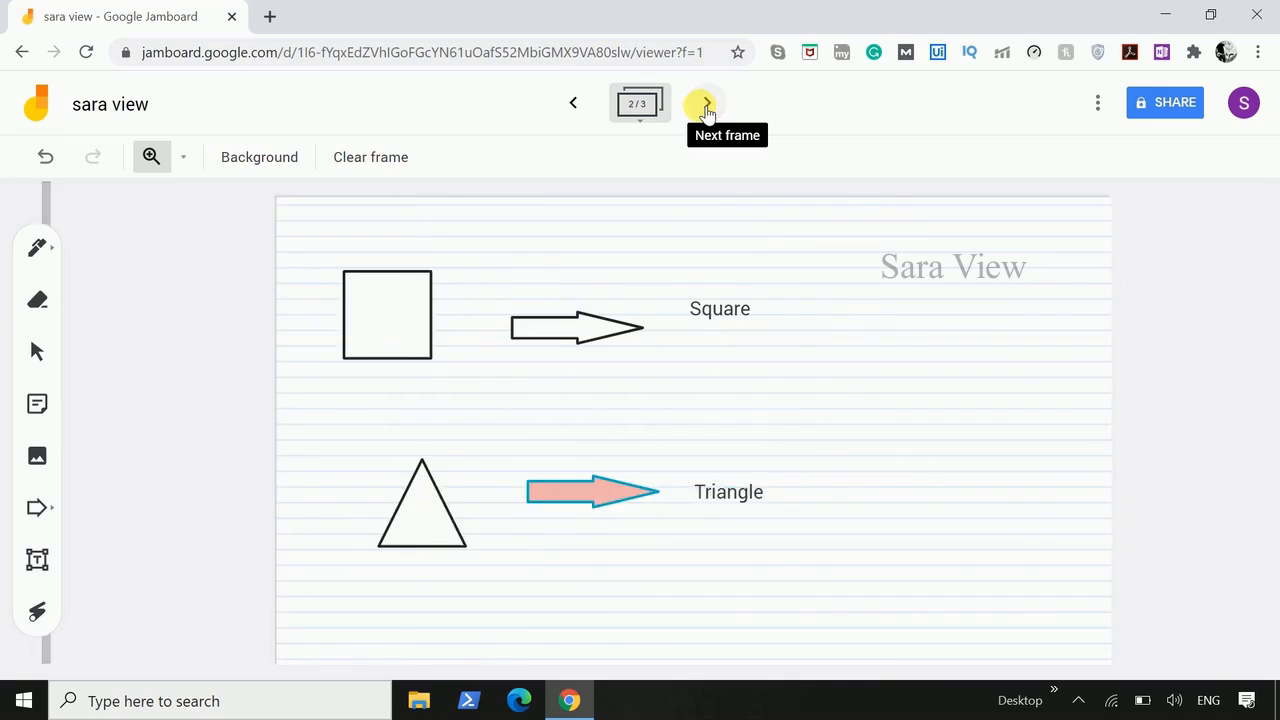
- Share the jam with anyone with the link as Viewer and copy the sharing link
{"action": "left_click", "coordinate": [1168, 110]}
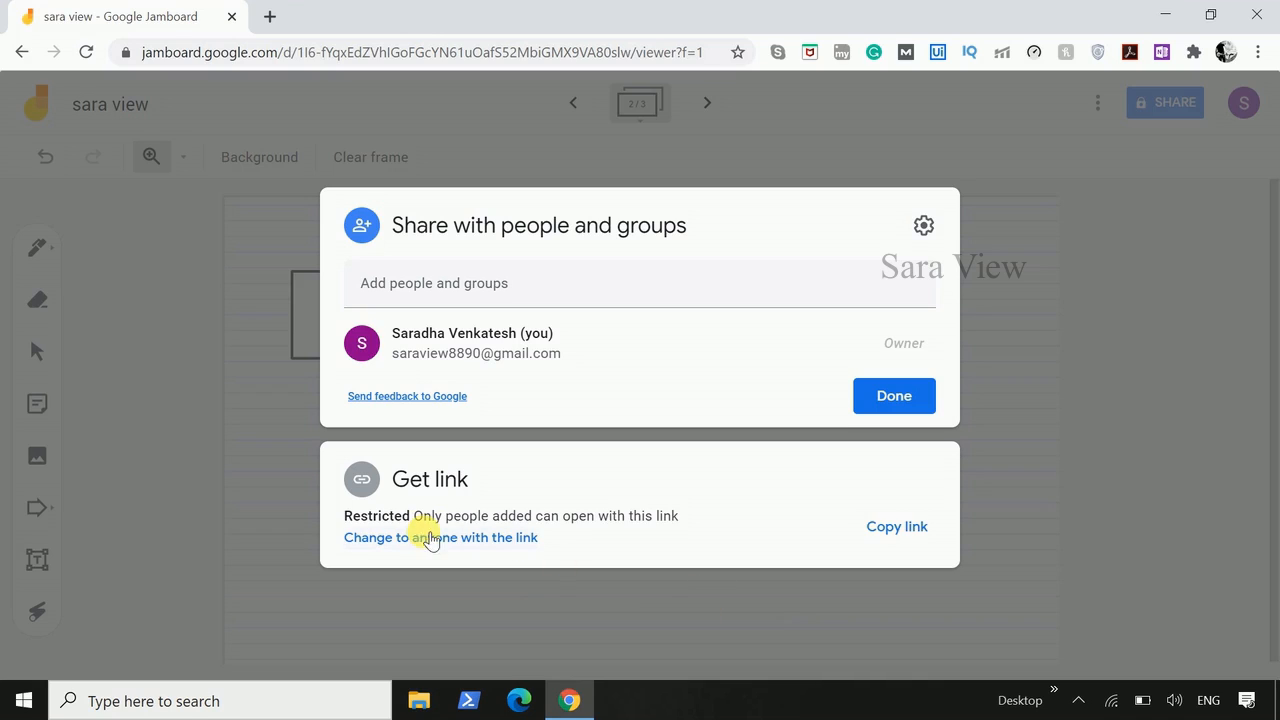
{"action": "left_click", "coordinate": [474, 540]}
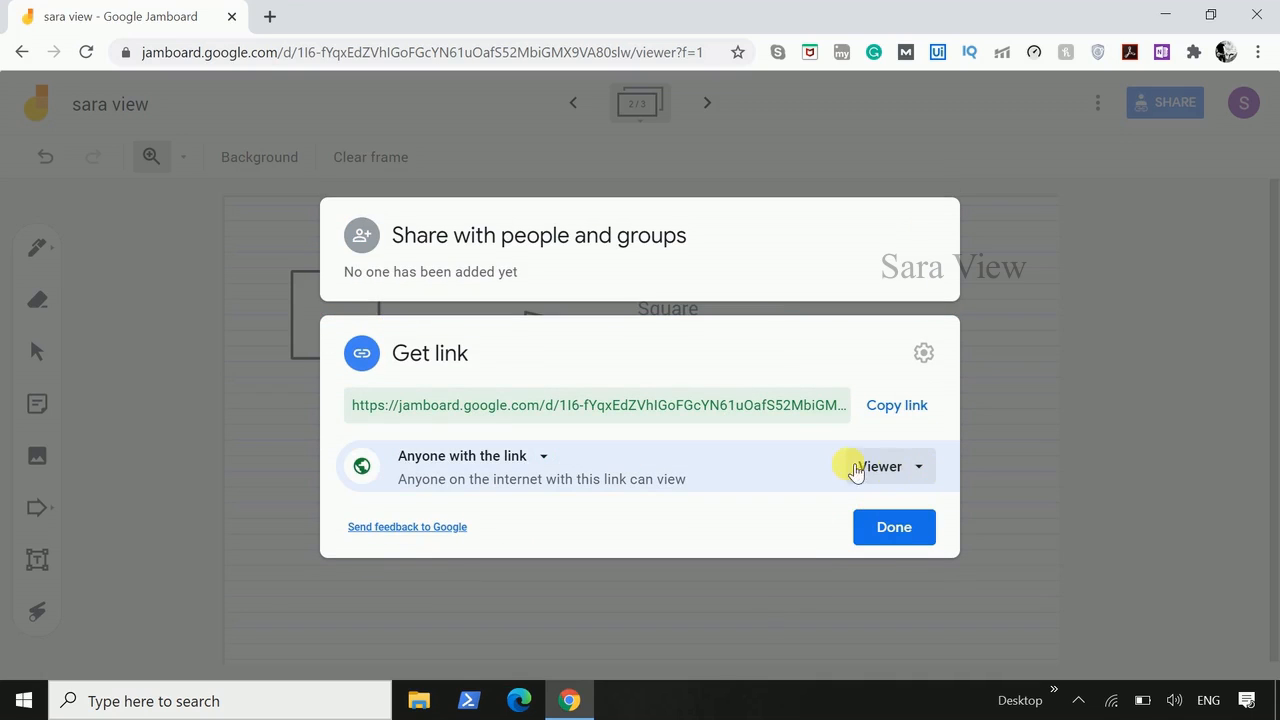
{"action": "left_click", "coordinate": [921, 467]}
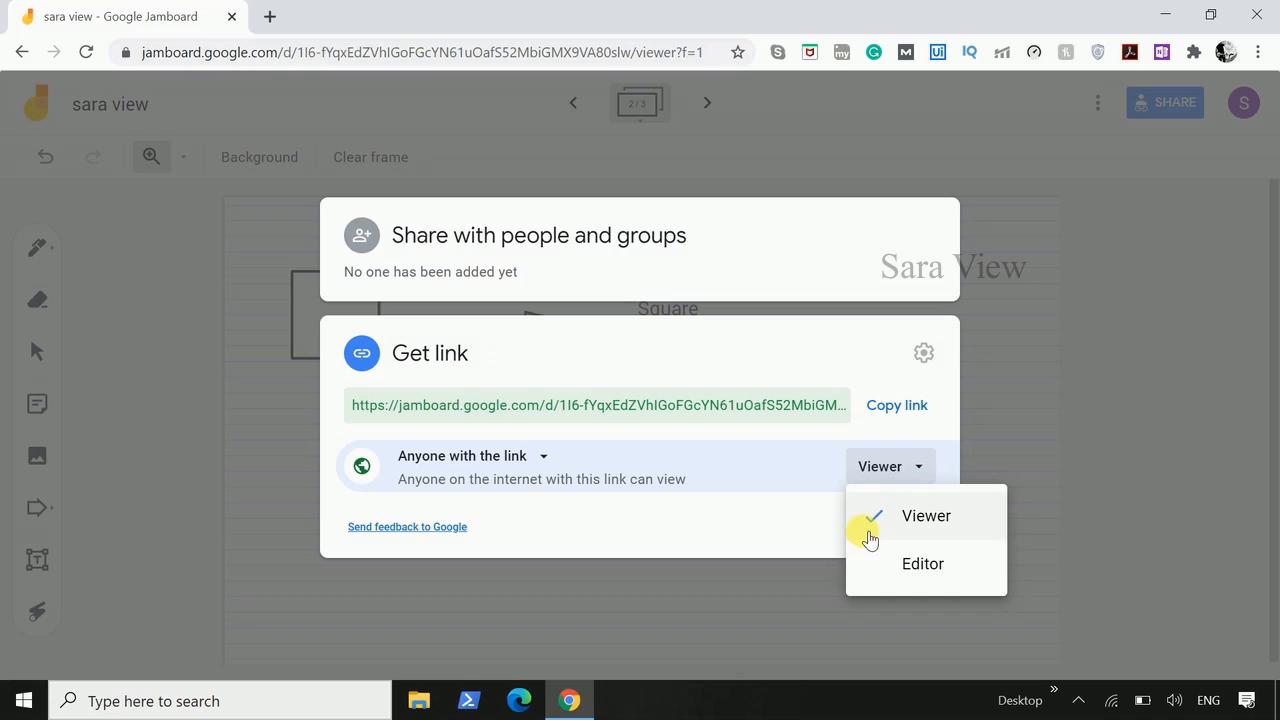
{"action": "left_click", "coordinate": [932, 518]}
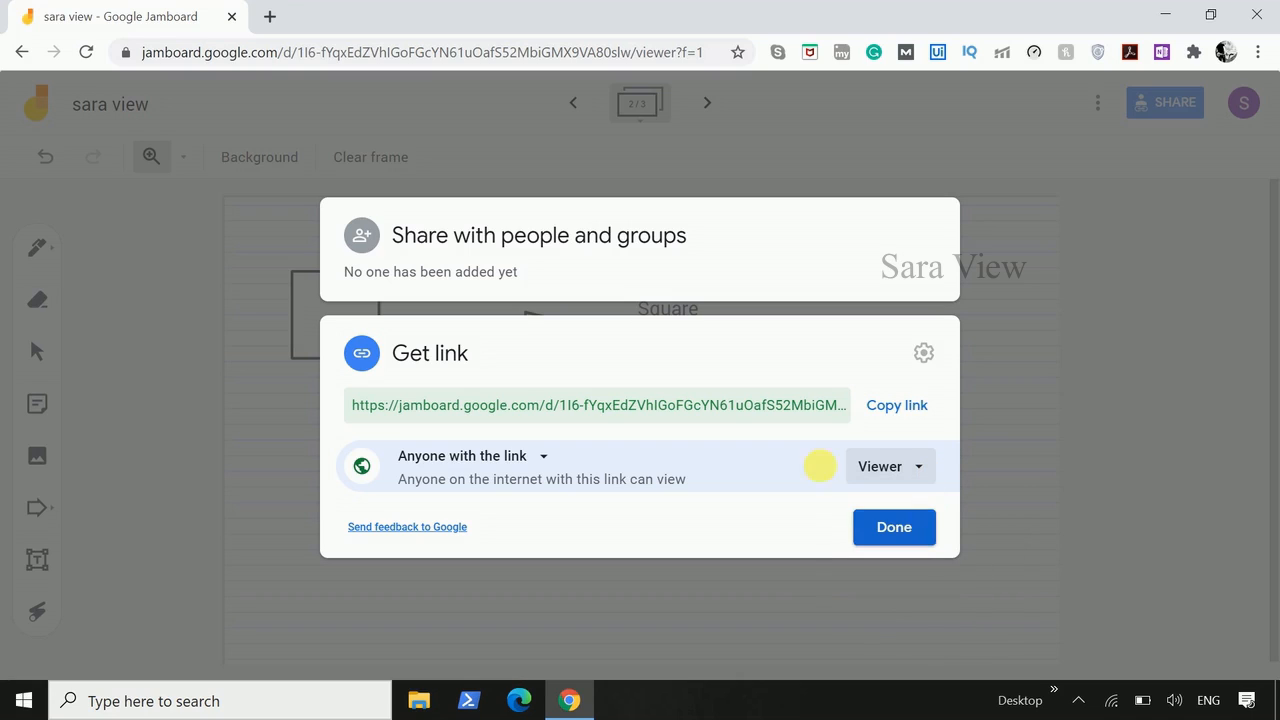
{"action": "left_click", "coordinate": [899, 406]}
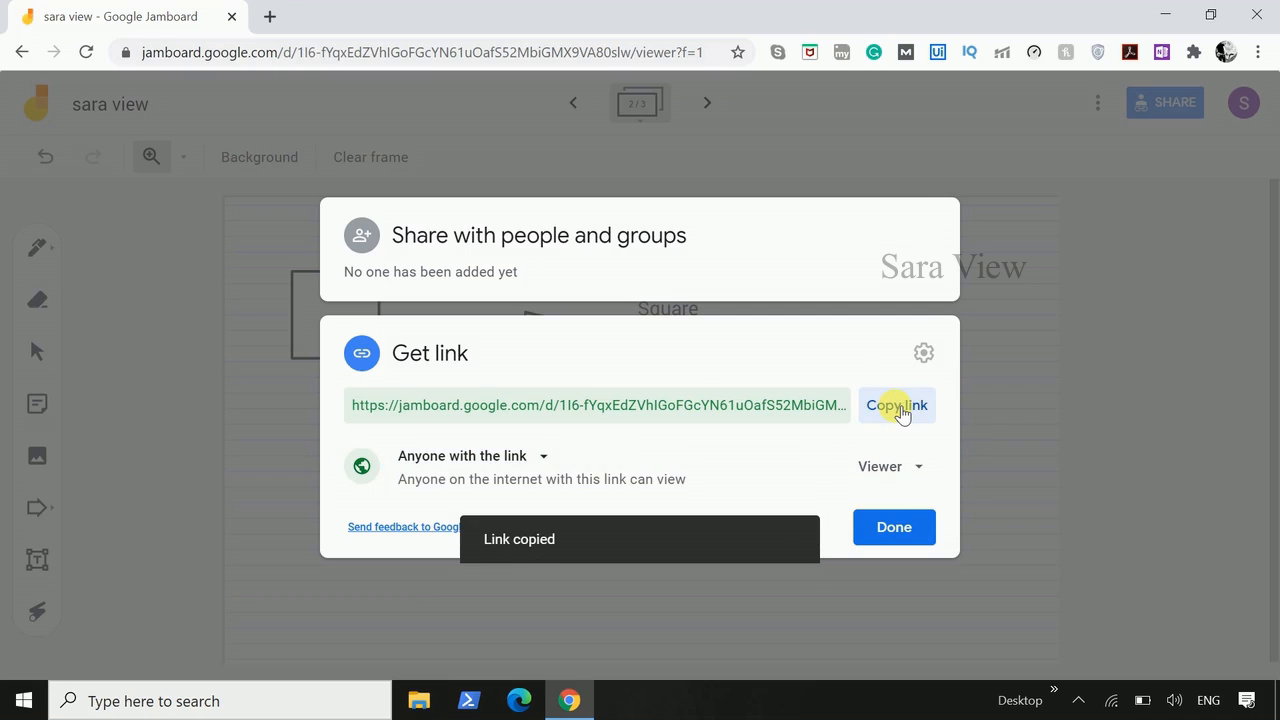
{"action": "left_click", "coordinate": [898, 533]}
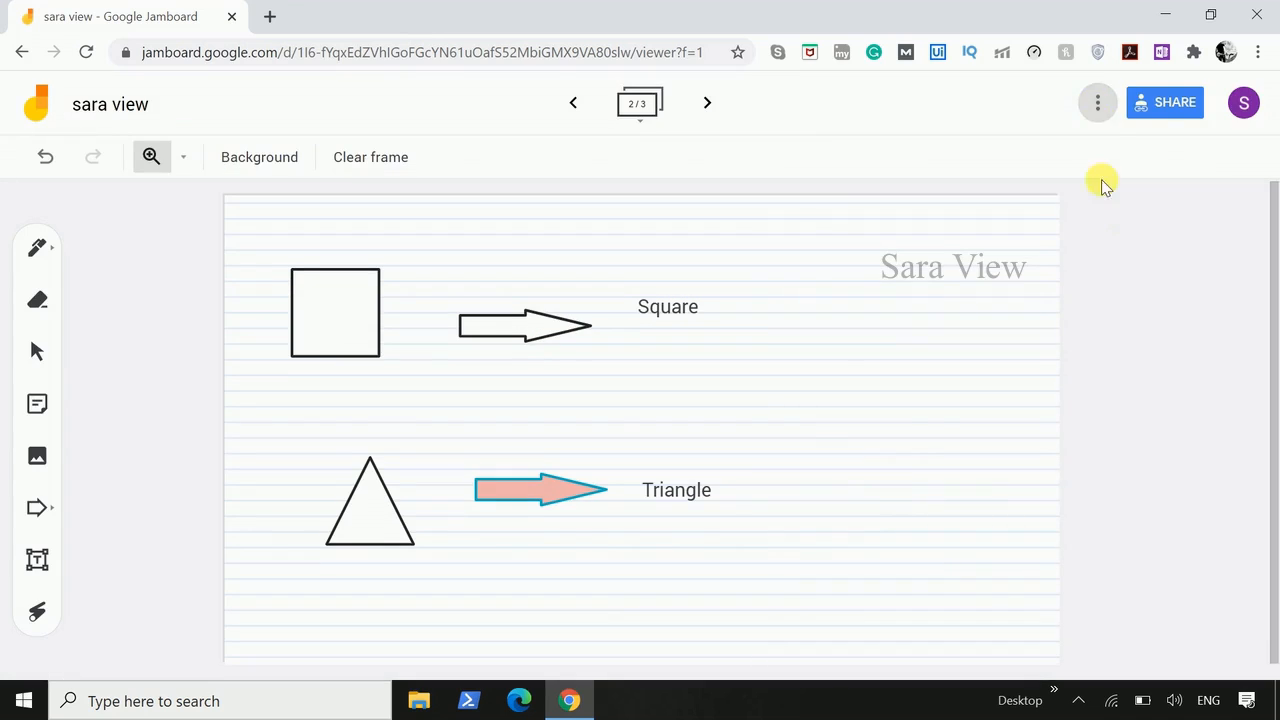
{"action": "left_click", "coordinate": [1098, 103]}
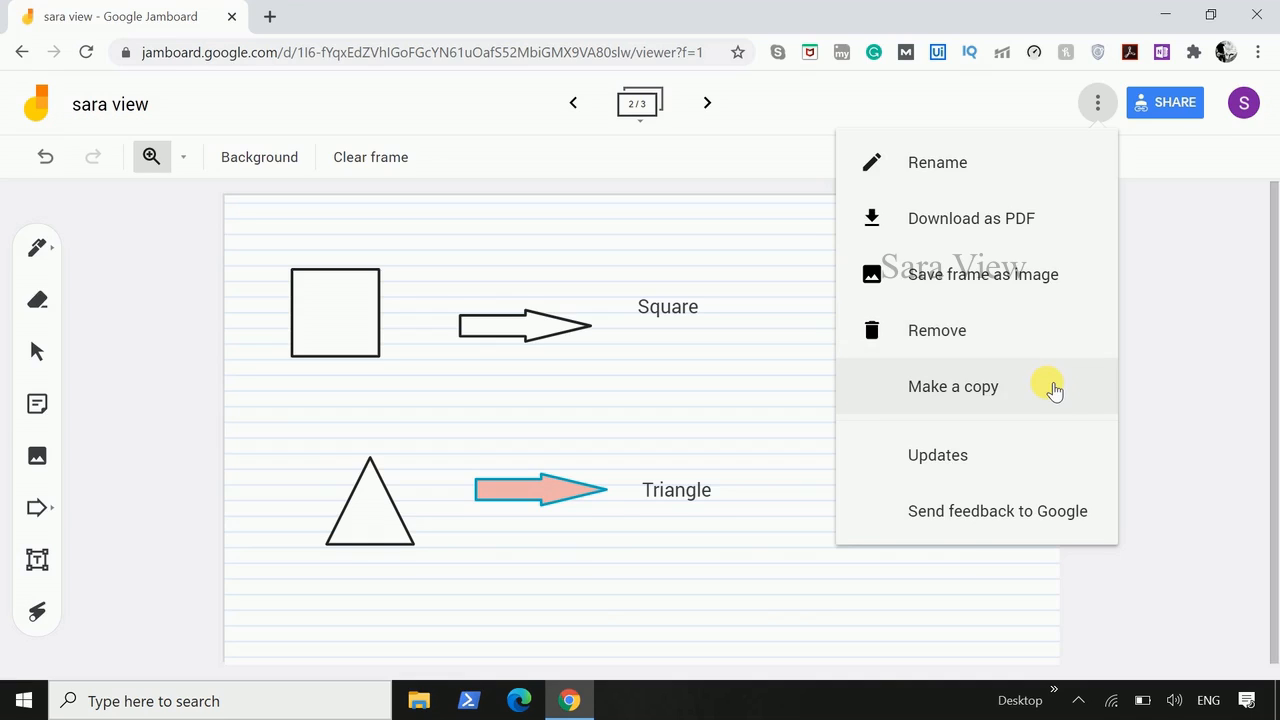
{"action": "left_click", "coordinate": [1163, 294]}
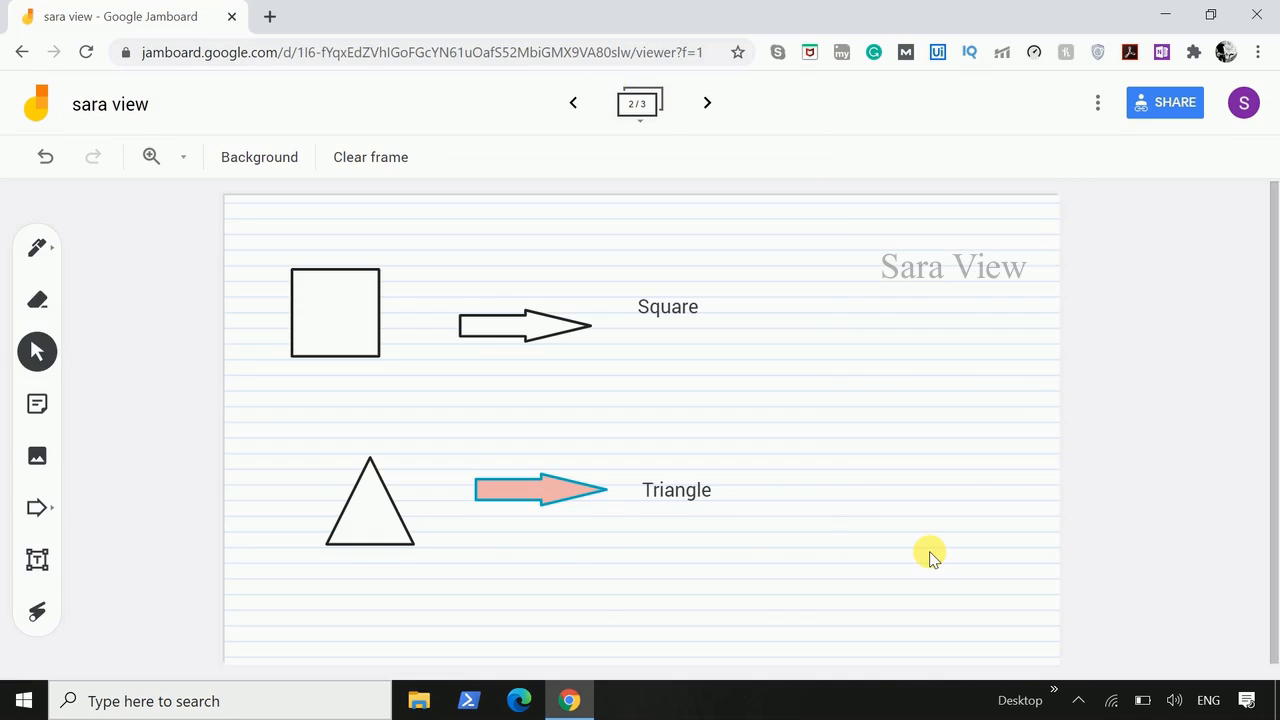